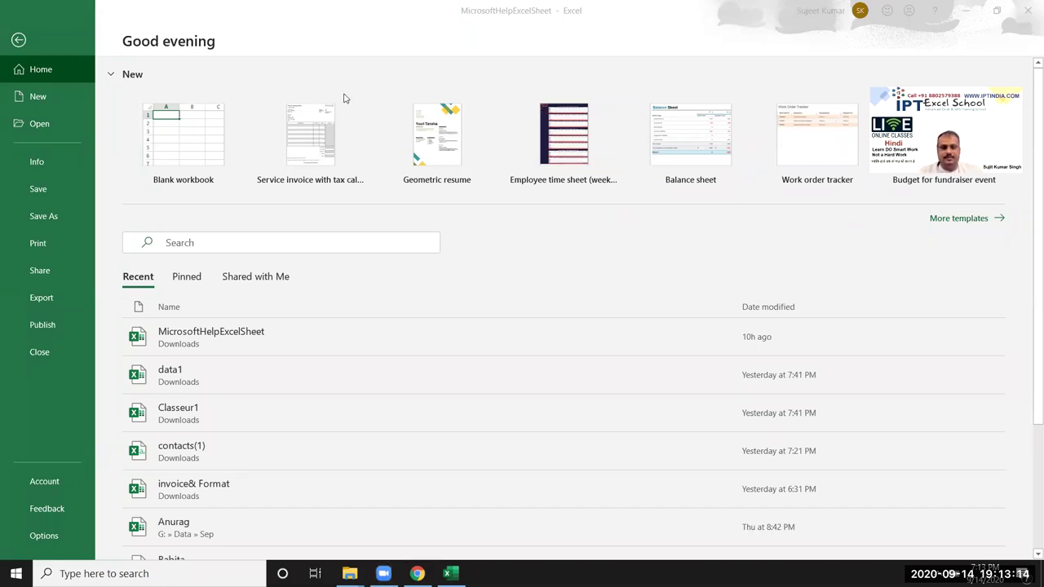
# Step: Start a new blank workbook, Book1, with the Insert ribbon commands showing
pyautogui.click(218, 128)
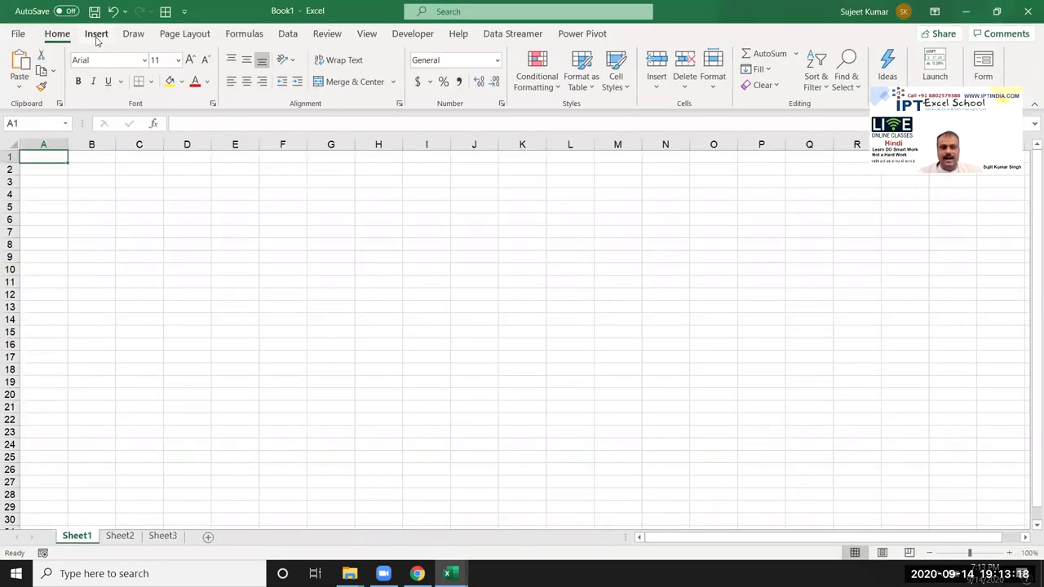
pyautogui.click(96, 36)
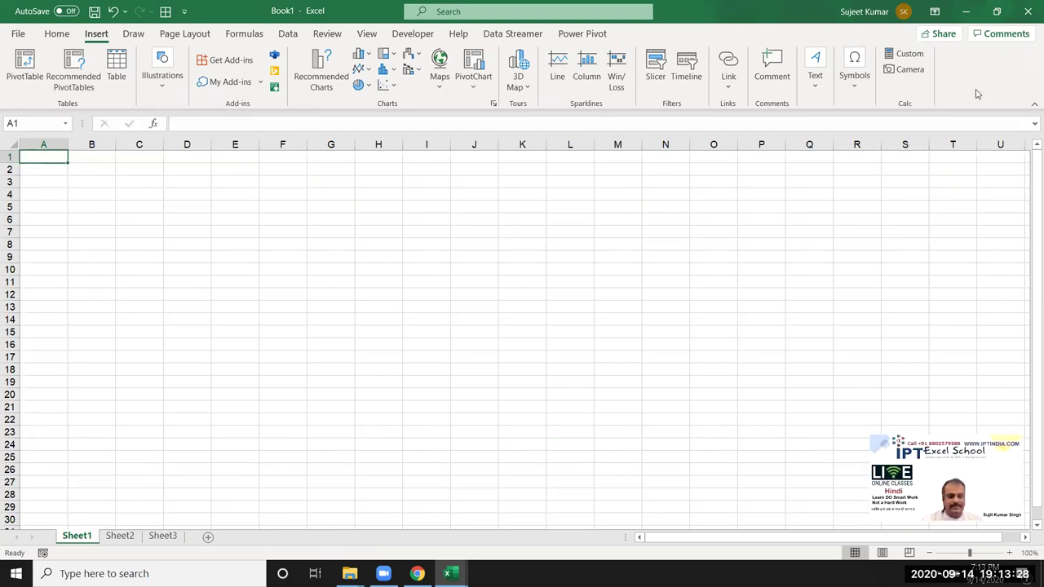
# Step: Enter the headers Name and Jan, then fill the month headers through Jun in G1
pyautogui.write('Name')
pyautogui.press('Return')
pyautogui.press('Up')
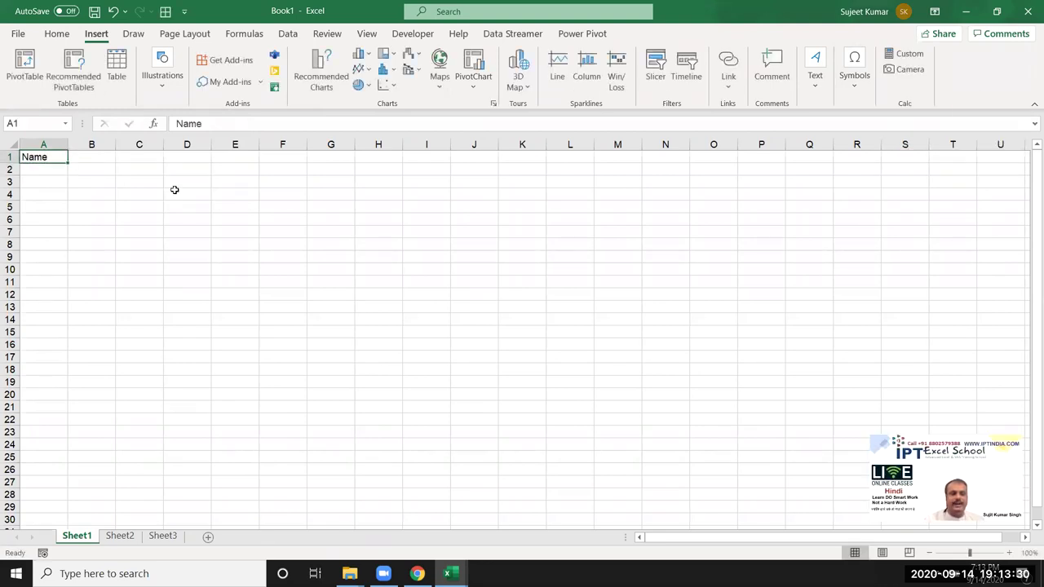
pyautogui.press('Right')
pyautogui.write('Jan')
pyautogui.press('Return')
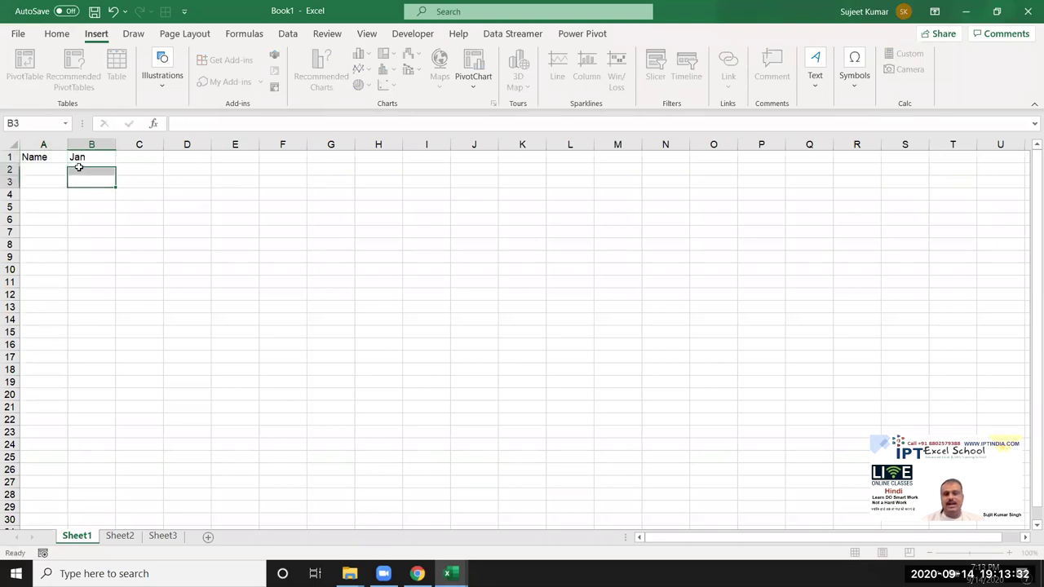
pyautogui.click(85, 157)
pyautogui.moveTo(116, 163); pyautogui.dragTo(356, 166)
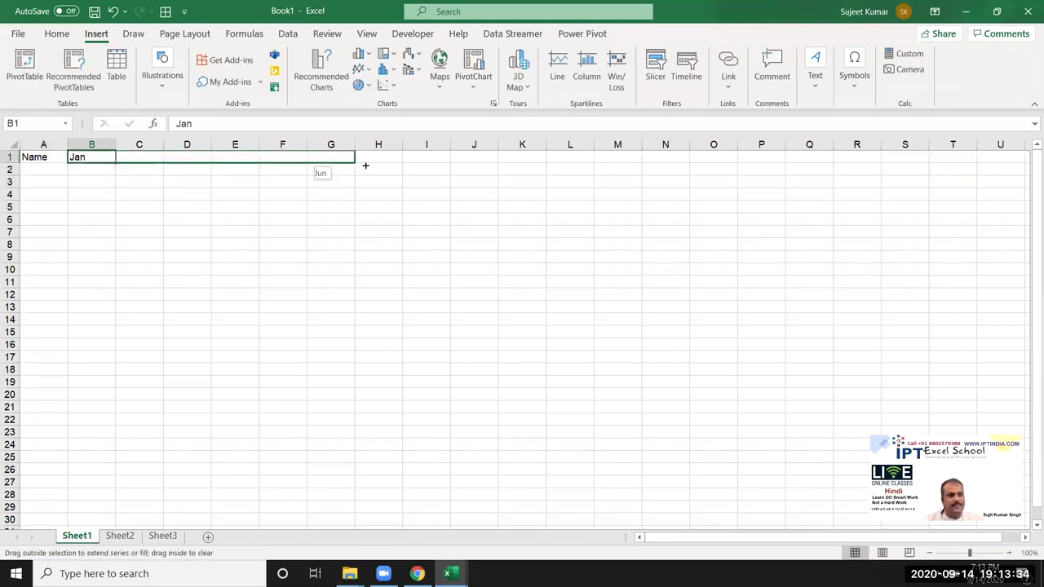
# Step: Enter Puja in A2 and fill the custom name list down to row 24
pyautogui.click(53, 170)
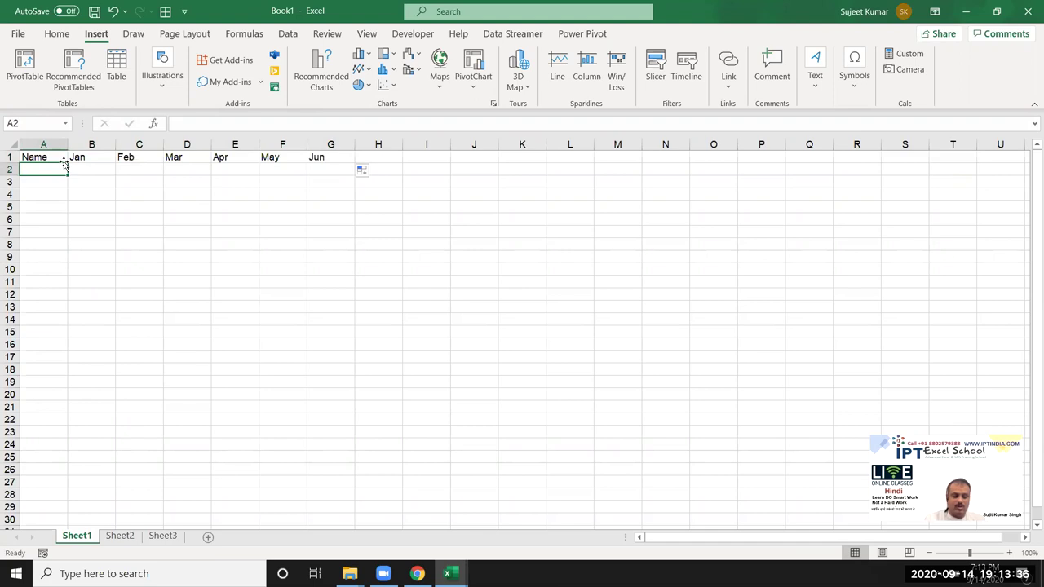
pyautogui.write('Puja')
pyautogui.click(51, 194)
pyautogui.click(57, 169)
pyautogui.moveTo(69, 176); pyautogui.dragTo(68, 445)
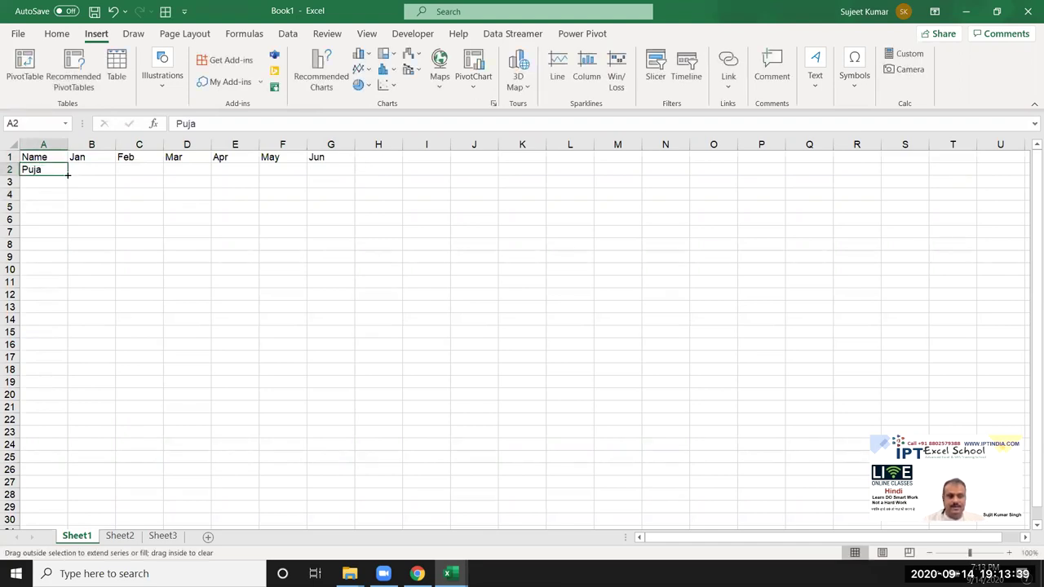
# Step: Enter =RANDBETWEEN(10,90) in cell B2
pyautogui.click(114, 171)
pyautogui.write('=\\')
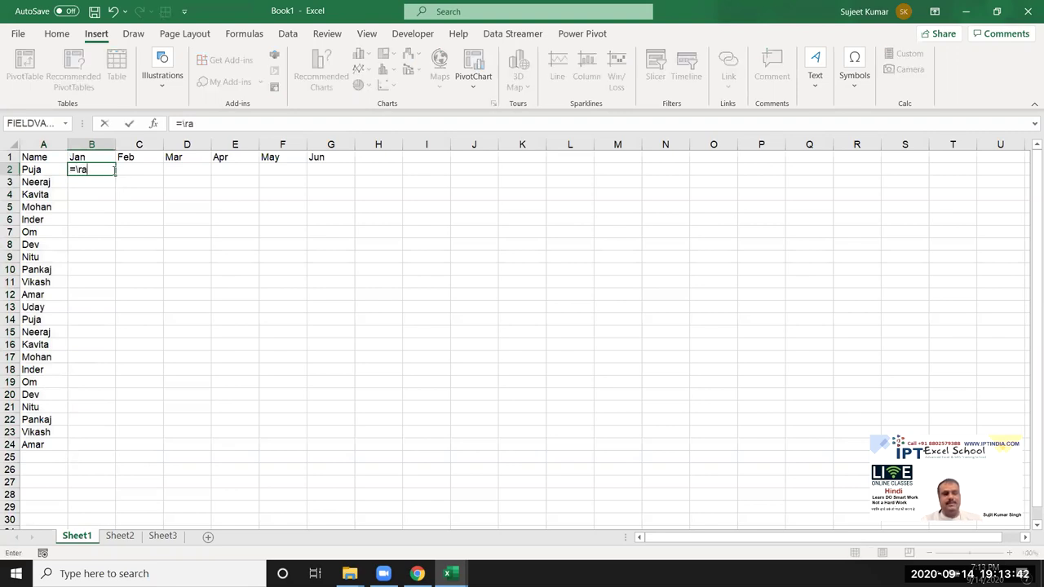
pyautogui.write('ra')
pyautogui.press('Down')
pyautogui.press('Down')
pyautogui.press('Down')
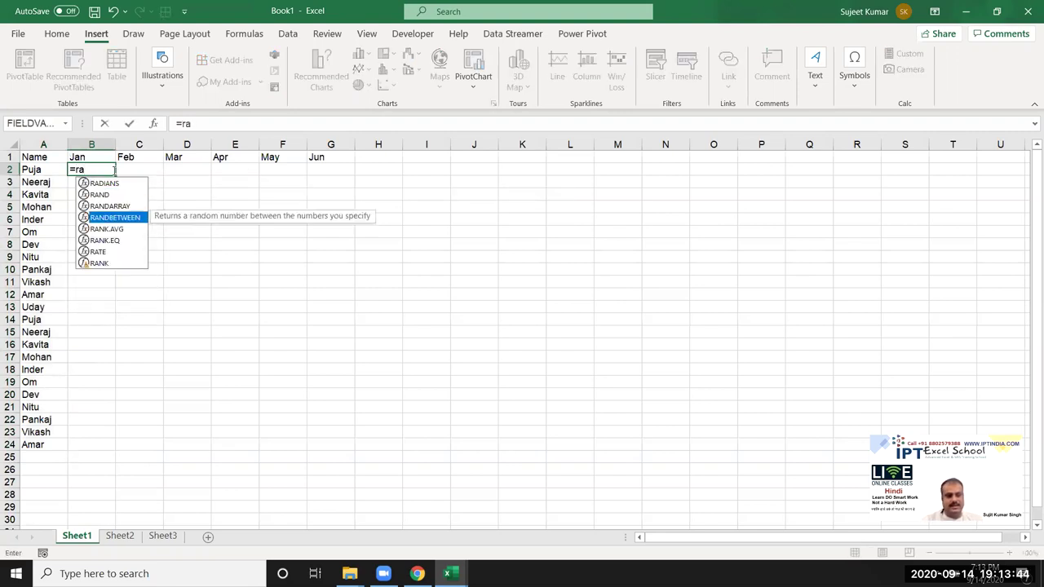
pyautogui.press('Tab')
pyautogui.write(',')
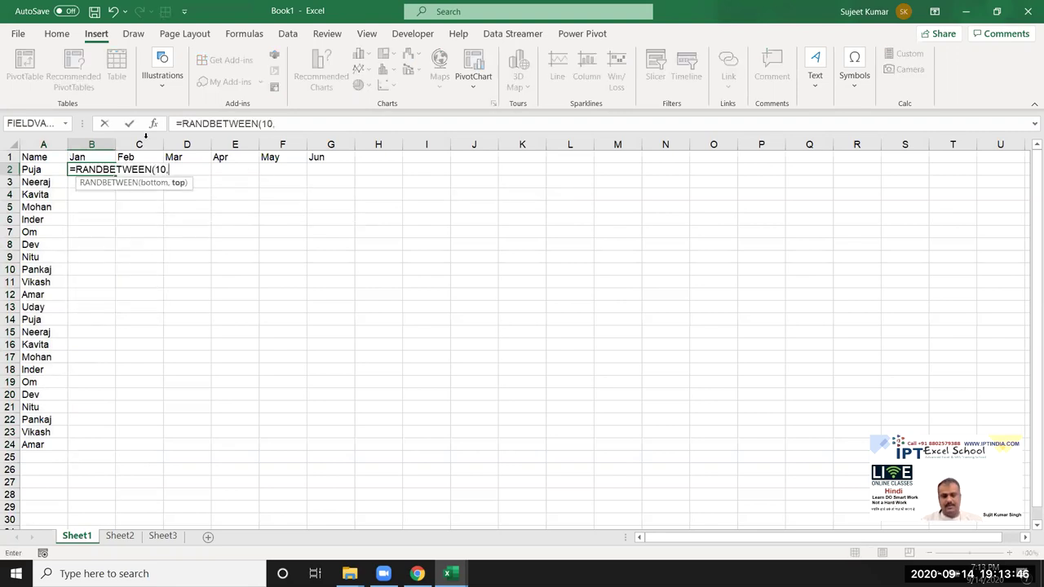
pyautogui.write('90)')
pyautogui.click(107, 231)
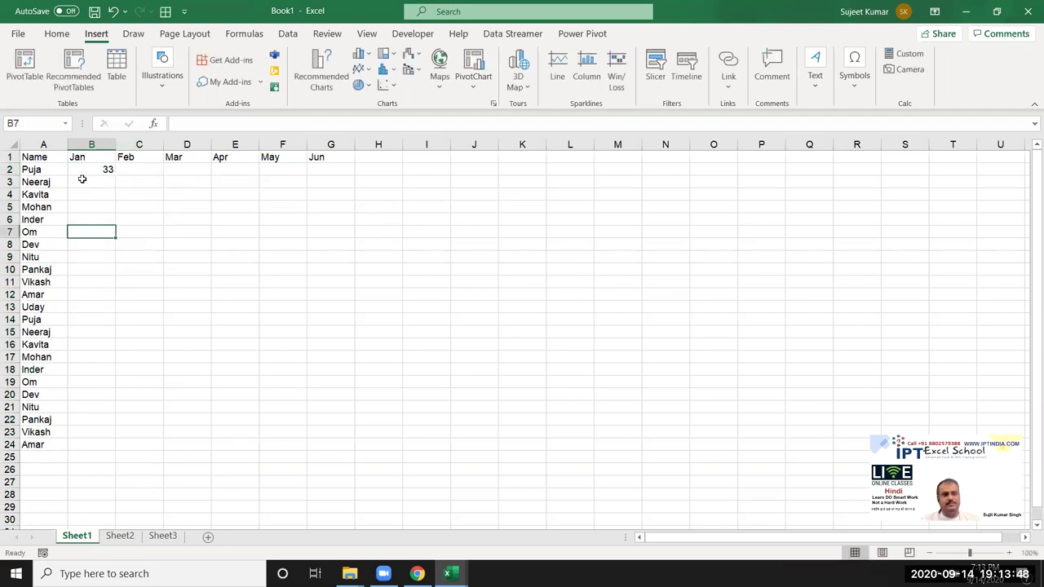
# Step: Fill the random formula across B2:G24, then copy the whole range A1:G24
pyautogui.moveTo(88, 168); pyautogui.dragTo(244, 343)
pyautogui.moveTo(279, 381); pyautogui.dragTo(349, 442)
pyautogui.hotkey('ctrl', 'd')
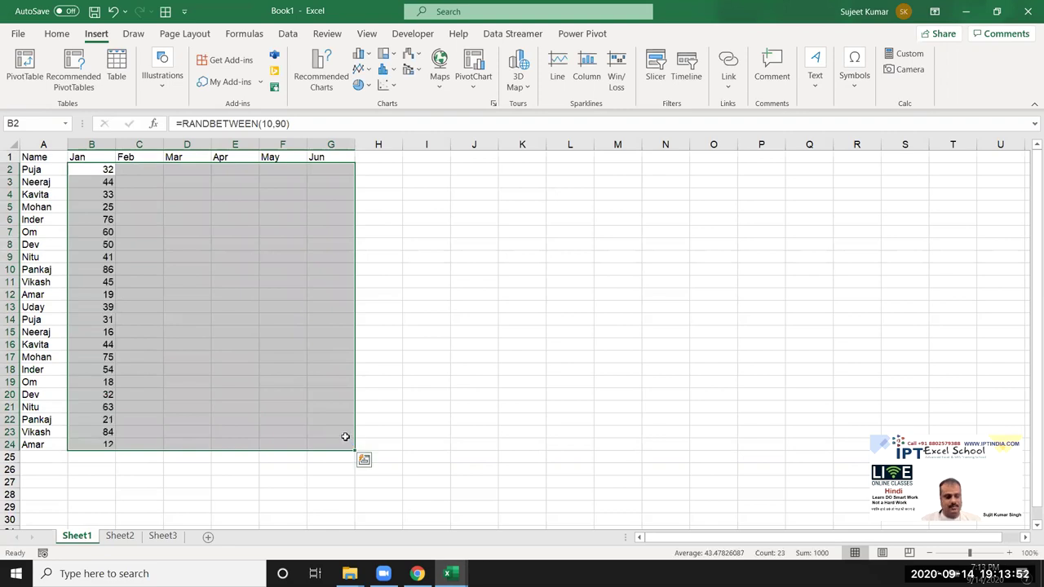
pyautogui.hotkey('ctrl', 'r')
pyautogui.click(282, 281)
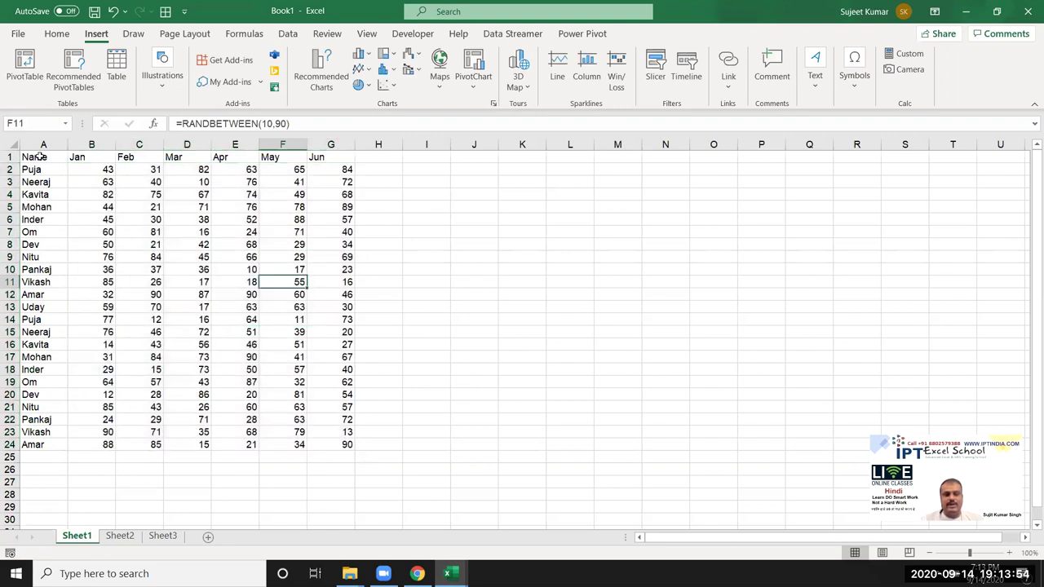
pyautogui.moveTo(40, 156); pyautogui.dragTo(327, 444)
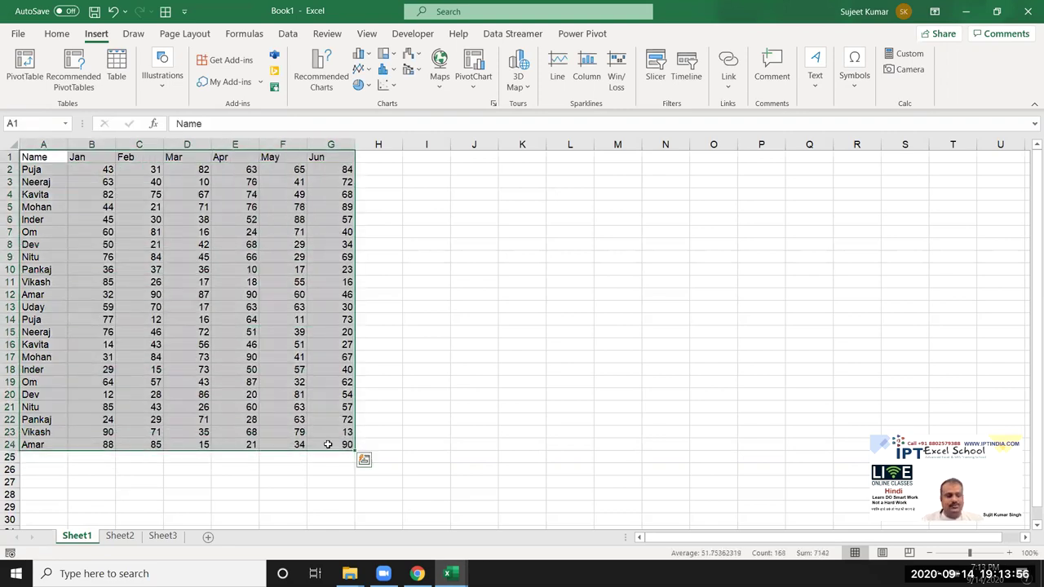
pyautogui.hotkey('ctrl', 'c')
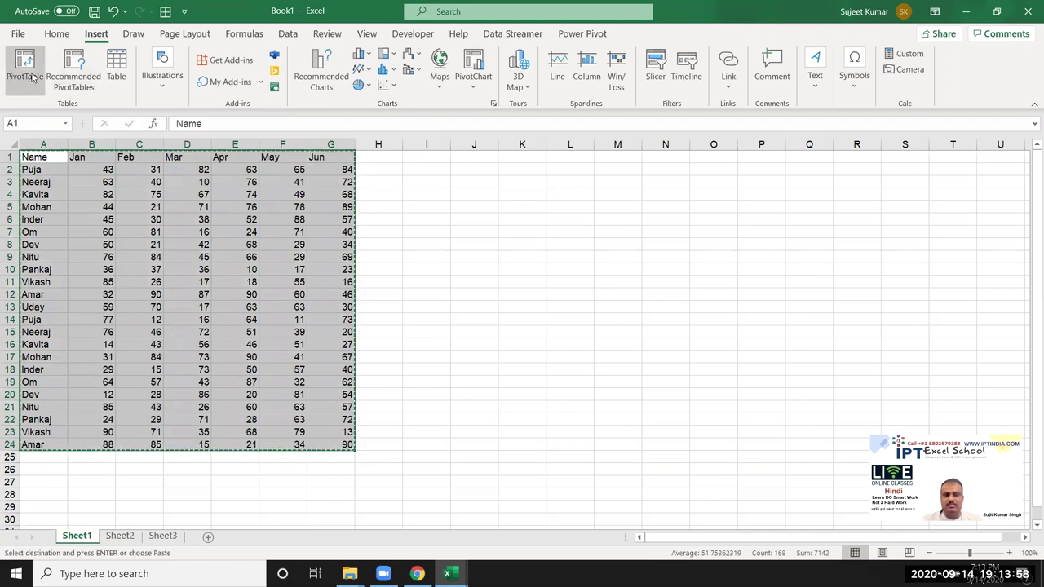
# Step: Paste A1:G24 back onto itself as plain values
pyautogui.click(56, 34)
pyautogui.click(19, 81)
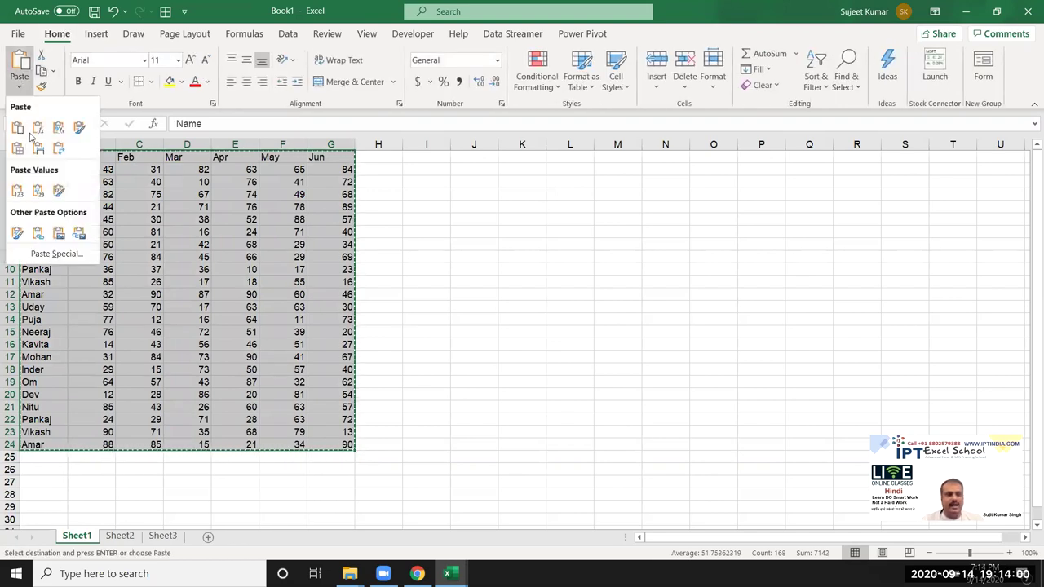
pyautogui.click(18, 190)
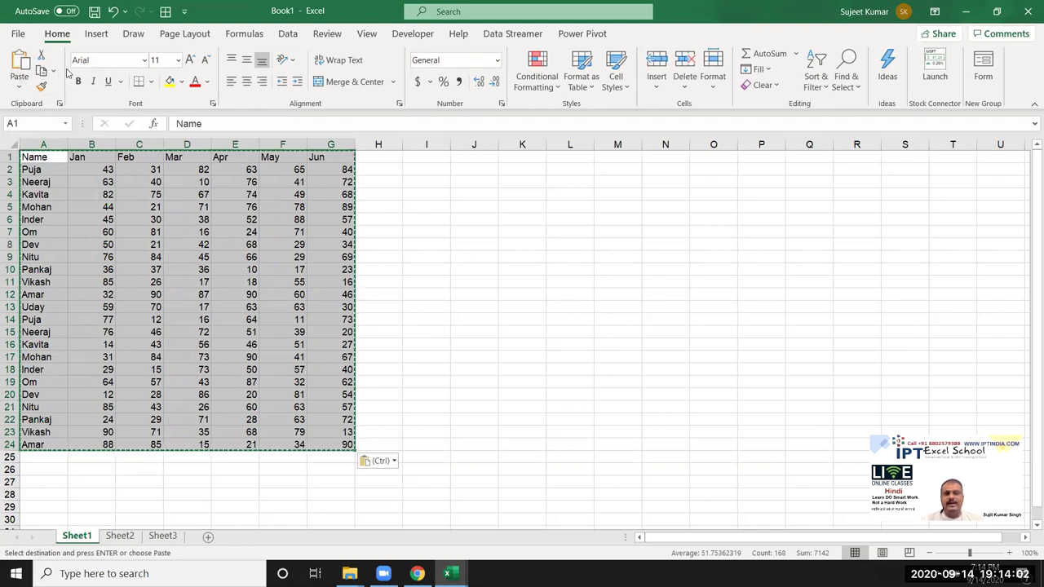
pyautogui.press('Escape')
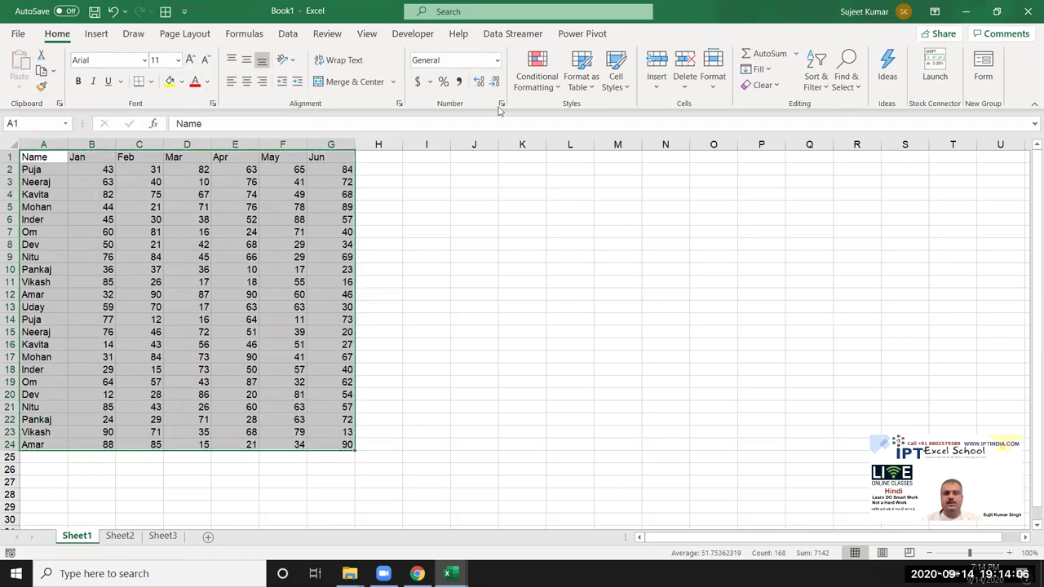
# Step: Turn A1:G24 into a table with headers
pyautogui.click(583, 81)
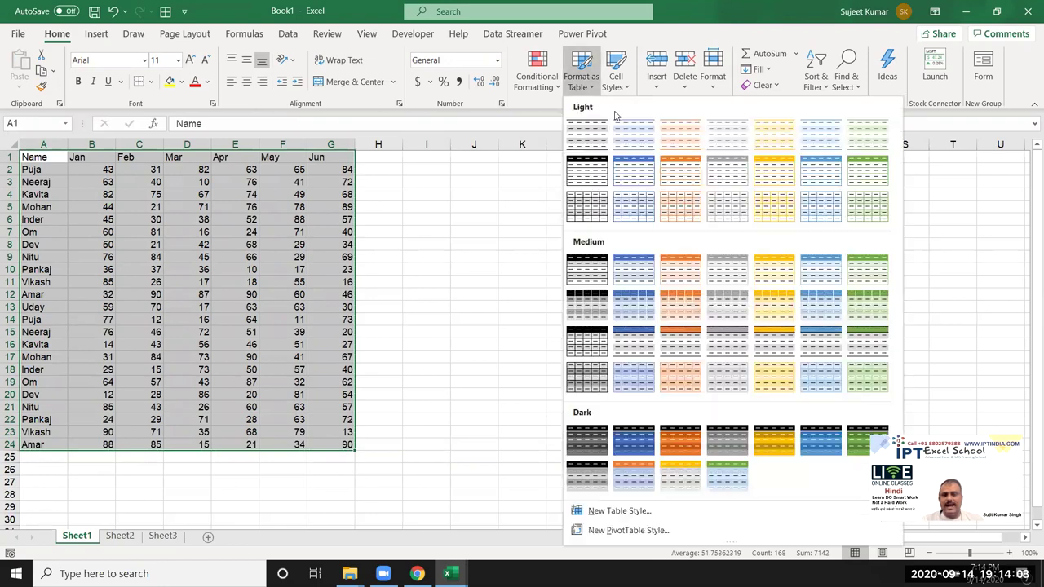
pyautogui.click(92, 34)
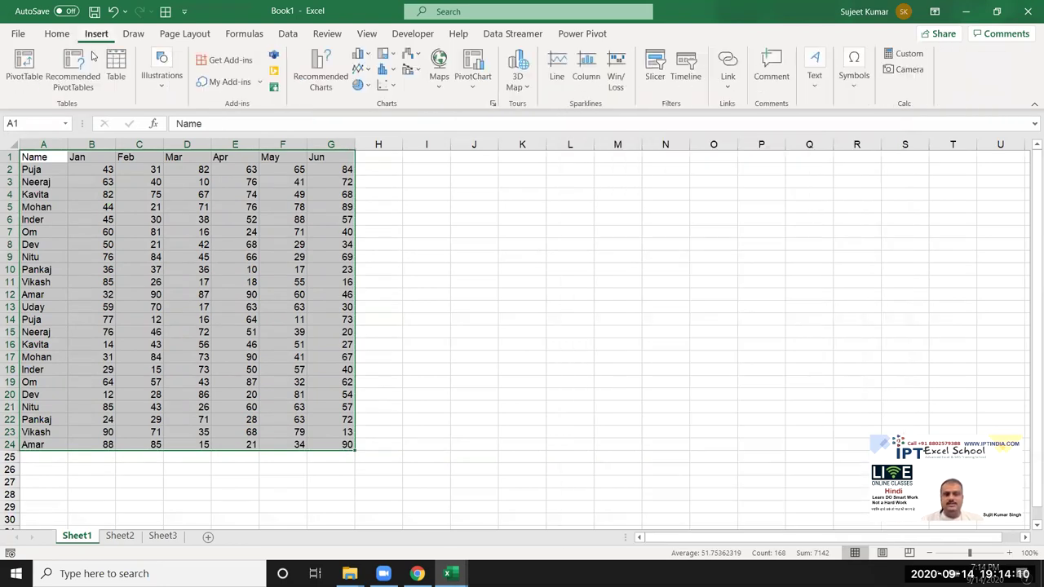
pyautogui.click(116, 79)
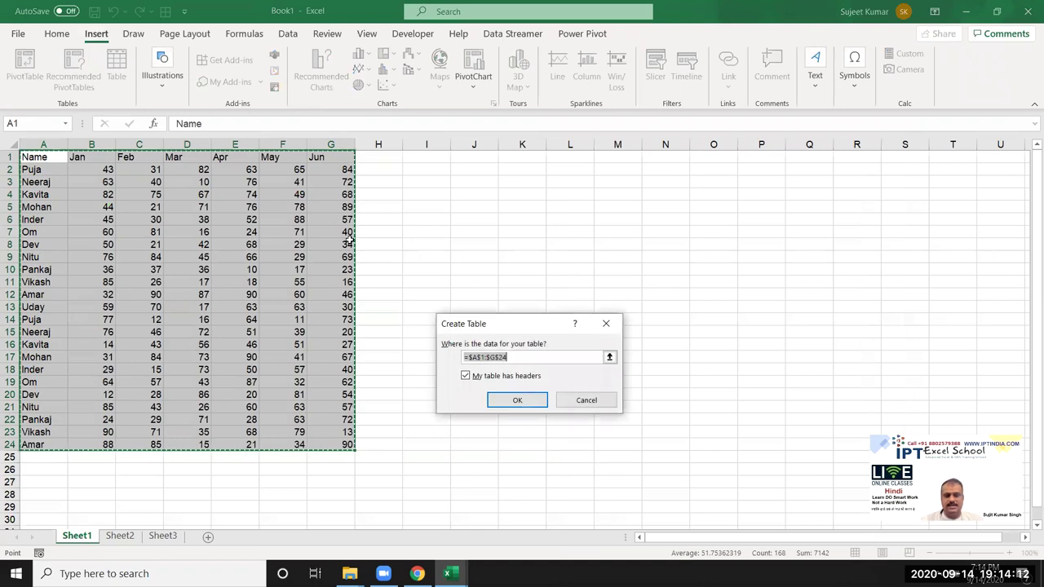
pyautogui.click(526, 401)
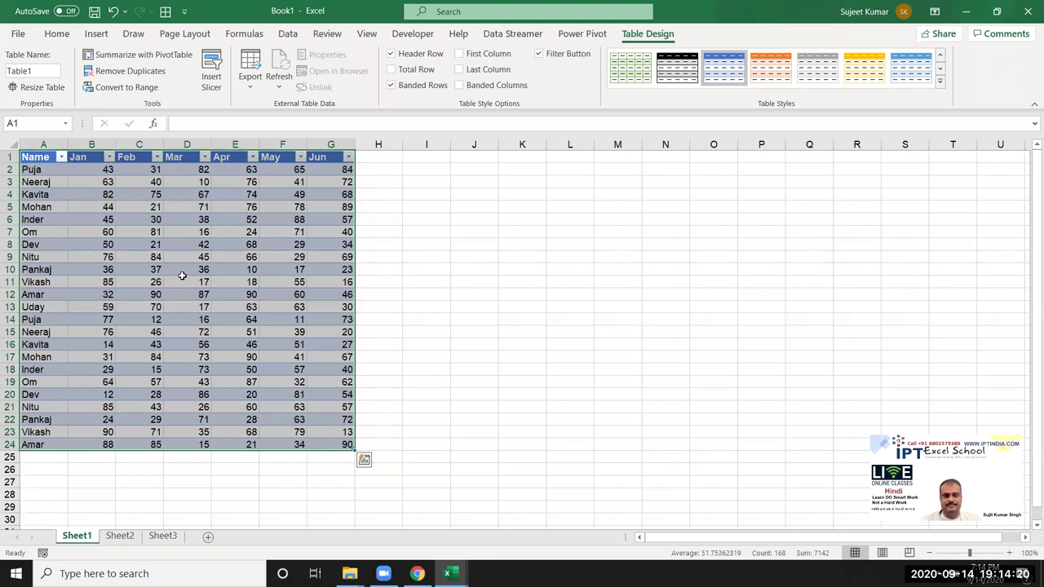
pyautogui.moveTo(38, 172); pyautogui.dragTo(346, 443)
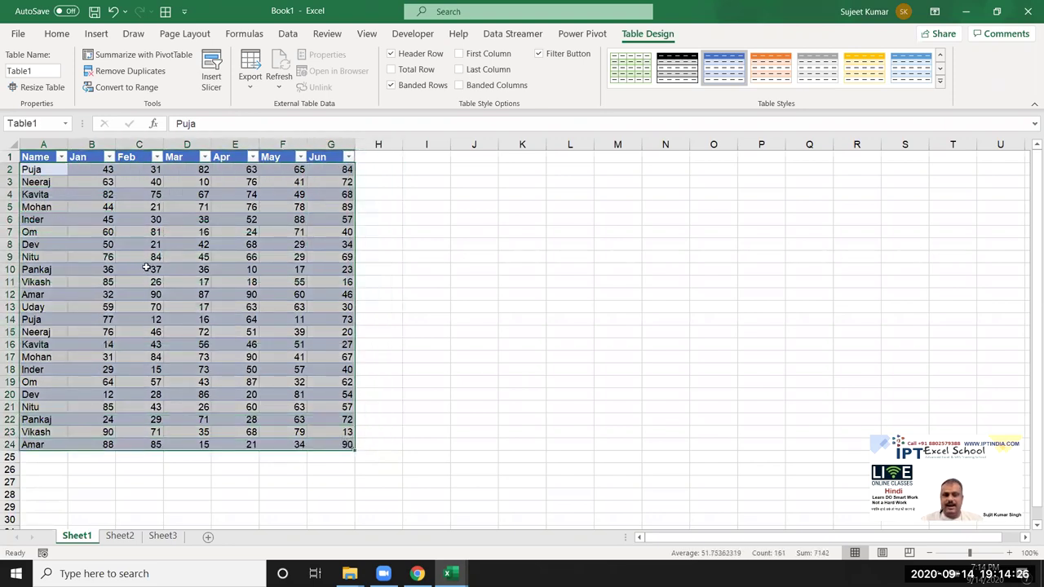
pyautogui.click(173, 256)
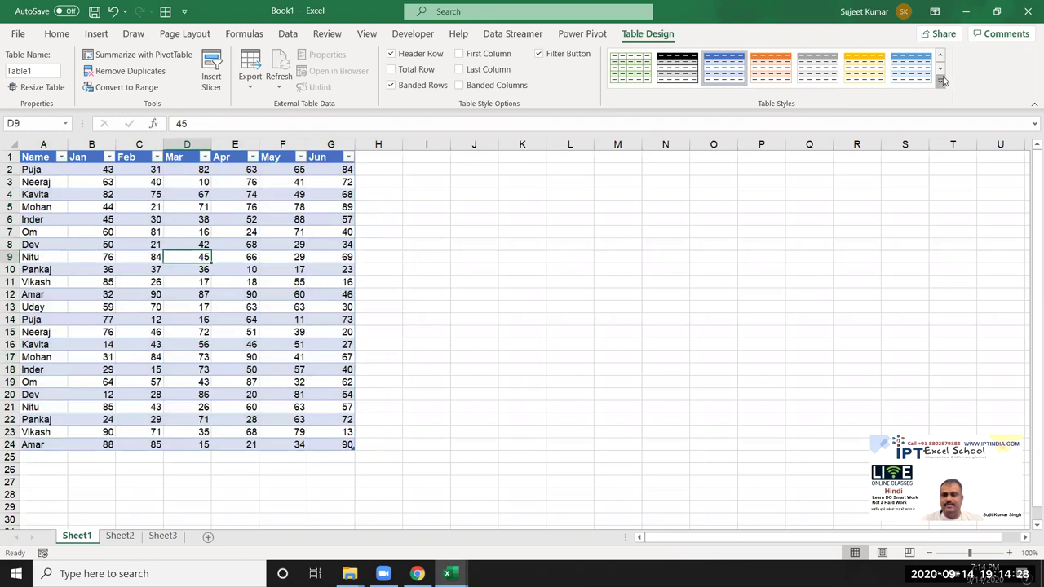
pyautogui.click(942, 80)
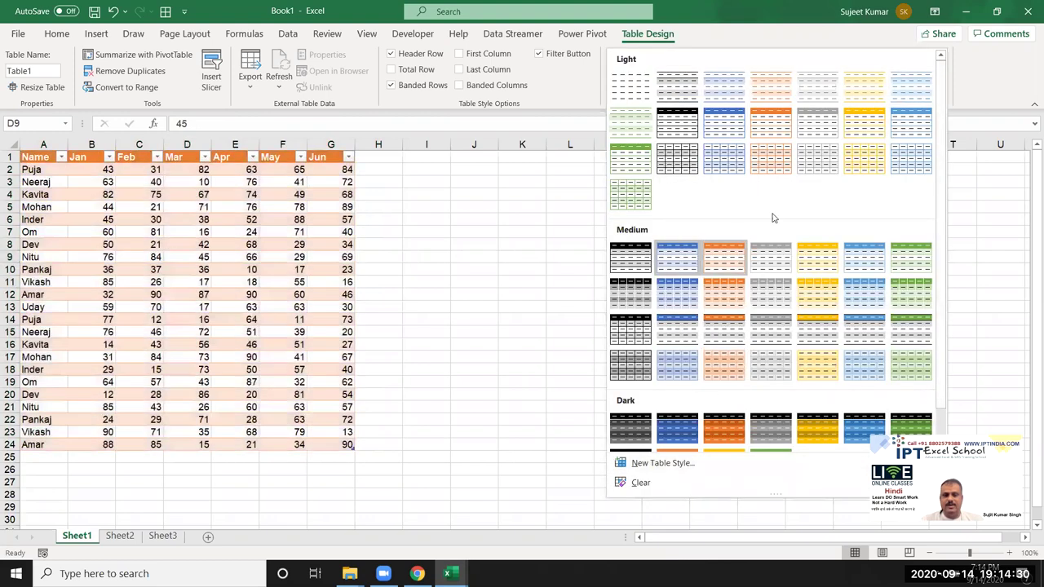
pyautogui.click(220, 347)
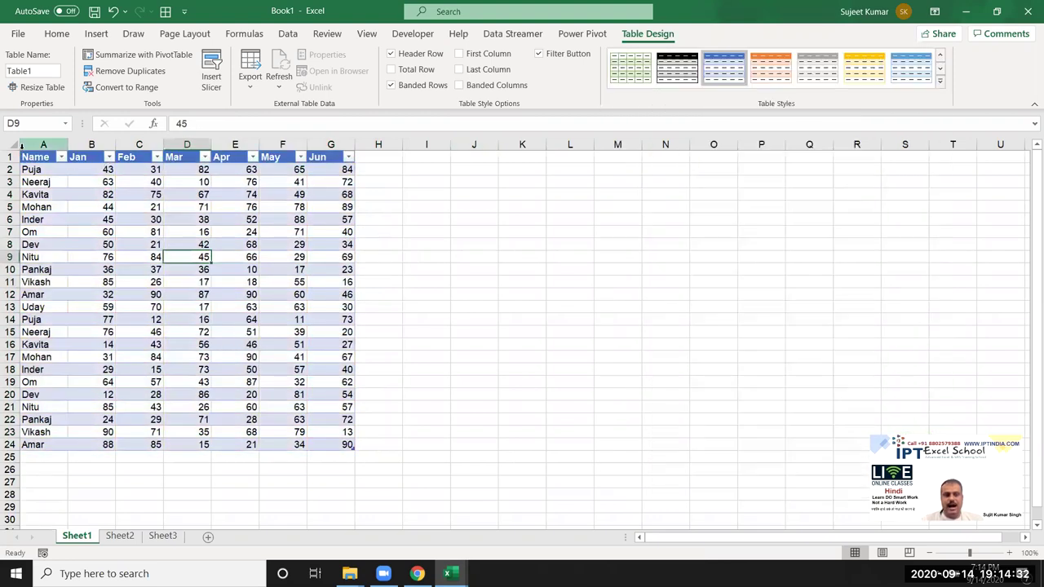
pyautogui.scroll(-3, 423, 273)
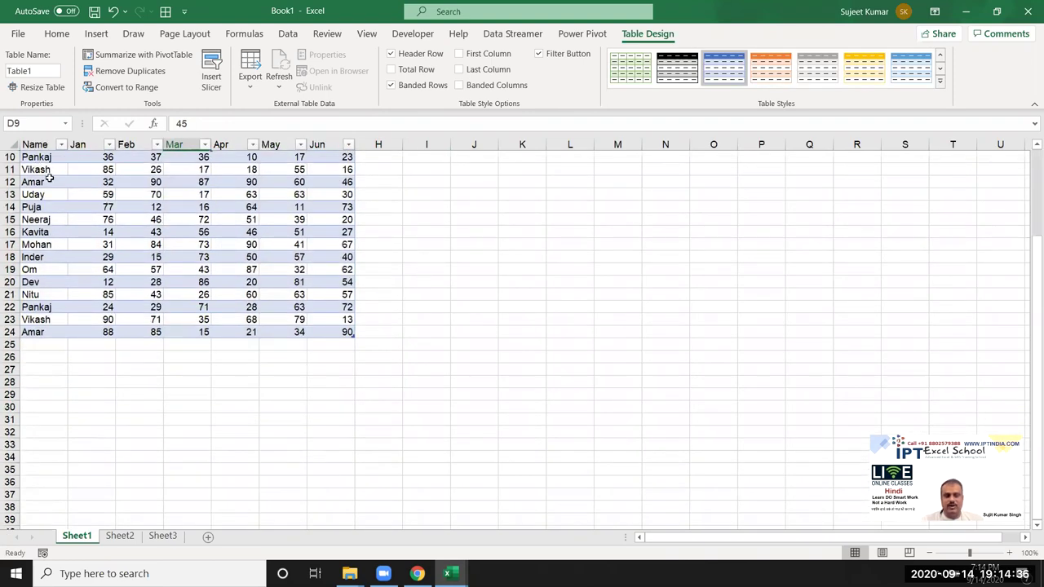
pyautogui.scroll(3, 49, 178)
pyautogui.scroll(-1, 314, 179)
pyautogui.scroll(1, 314, 179)
pyautogui.scroll(-1, 314, 180)
pyautogui.scroll(1, 314, 179)
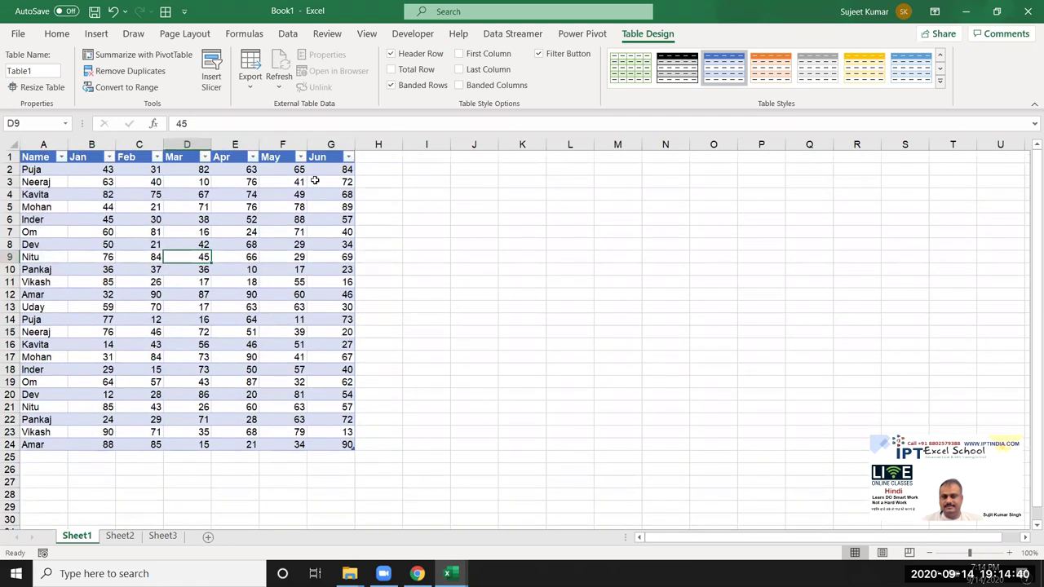
# Step: Toggle the filter arrows and header row off and back on, leaving both shown
pyautogui.click(550, 54)
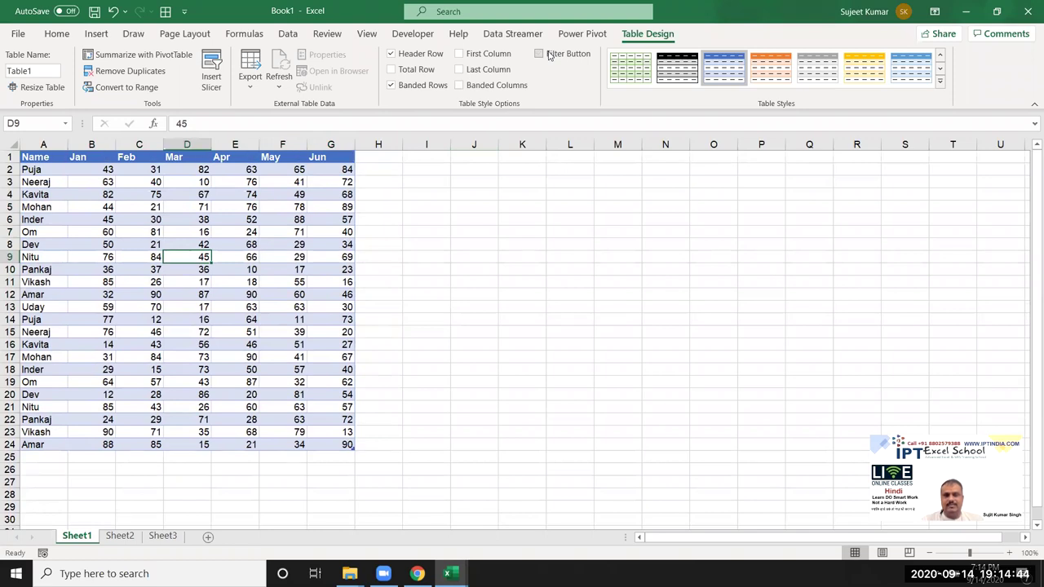
pyautogui.click(550, 54)
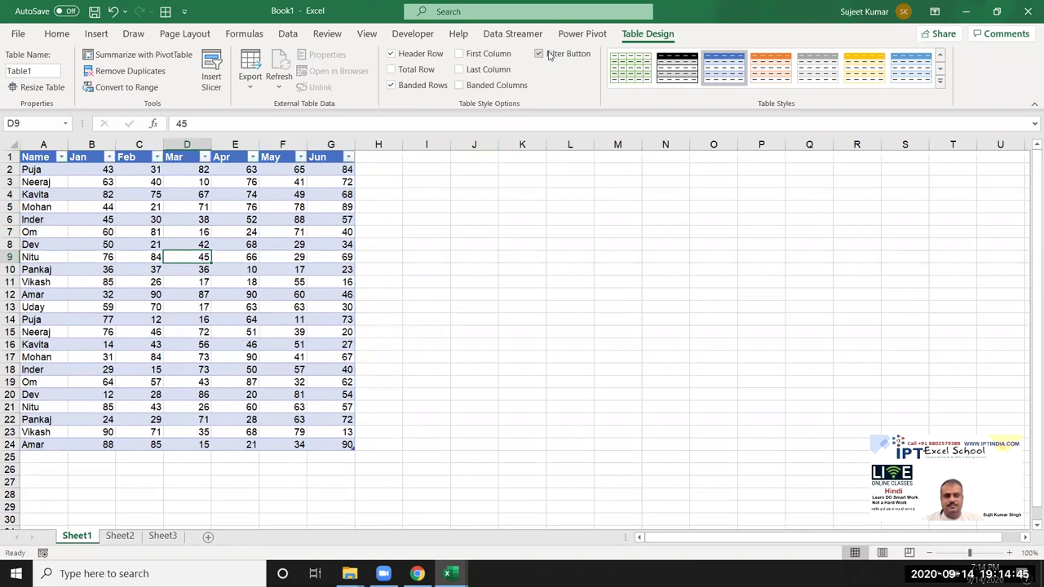
pyautogui.click(410, 57)
pyautogui.click(411, 57)
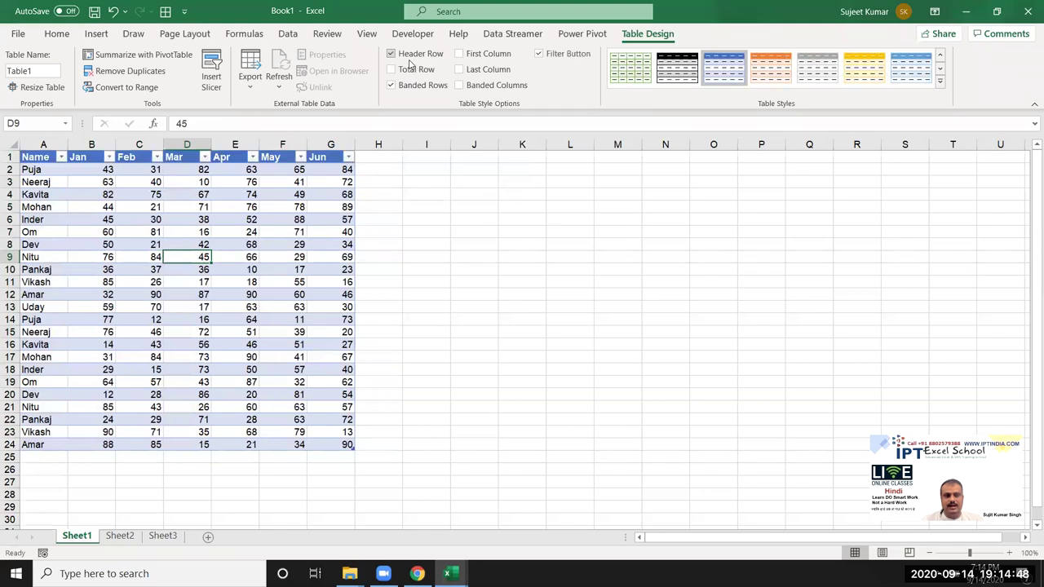
pyautogui.click(410, 57)
pyautogui.click(411, 57)
# Step: Add a Total row and set the May total to None, keeping the Jun sum of 1203
pyautogui.click(412, 75)
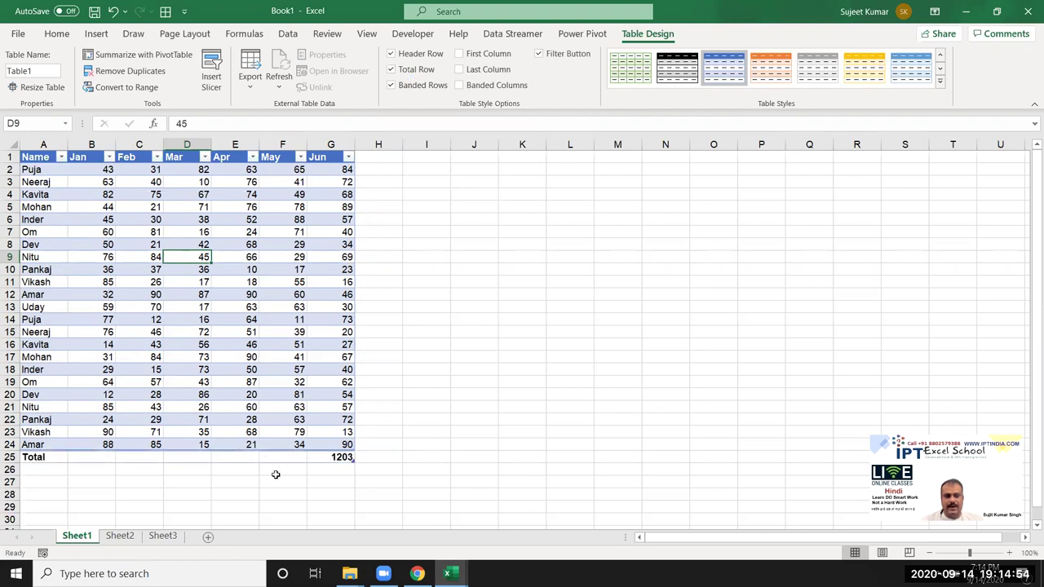
pyautogui.click(285, 444)
pyautogui.click(294, 457)
pyautogui.click(311, 458)
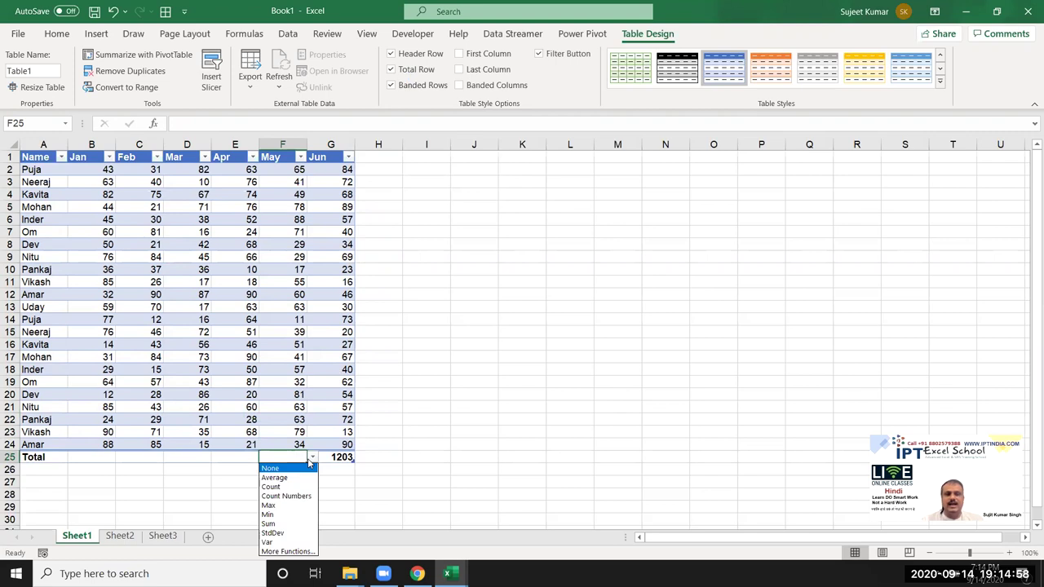
pyautogui.click(333, 458)
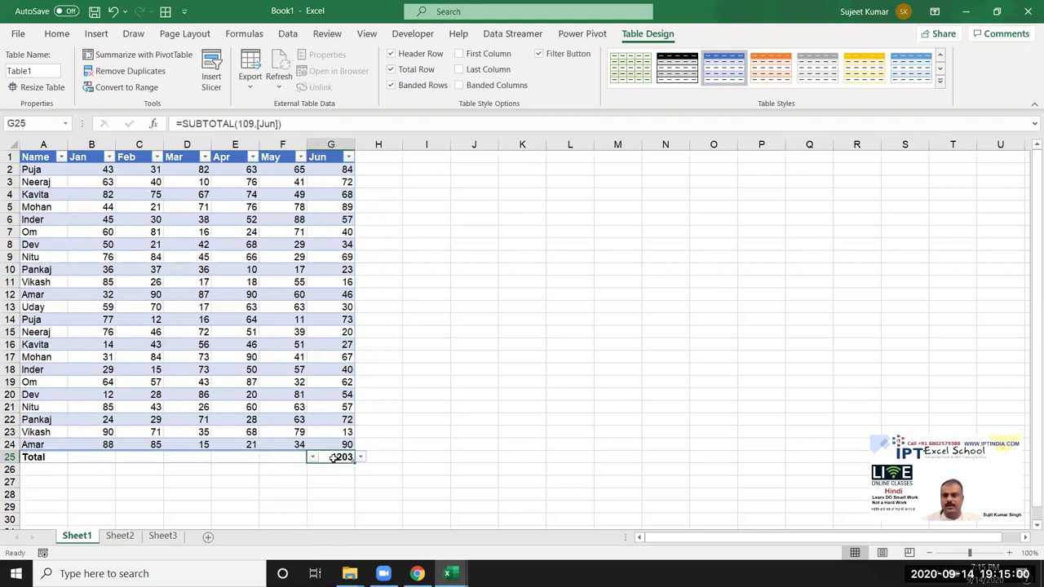
pyautogui.click(203, 372)
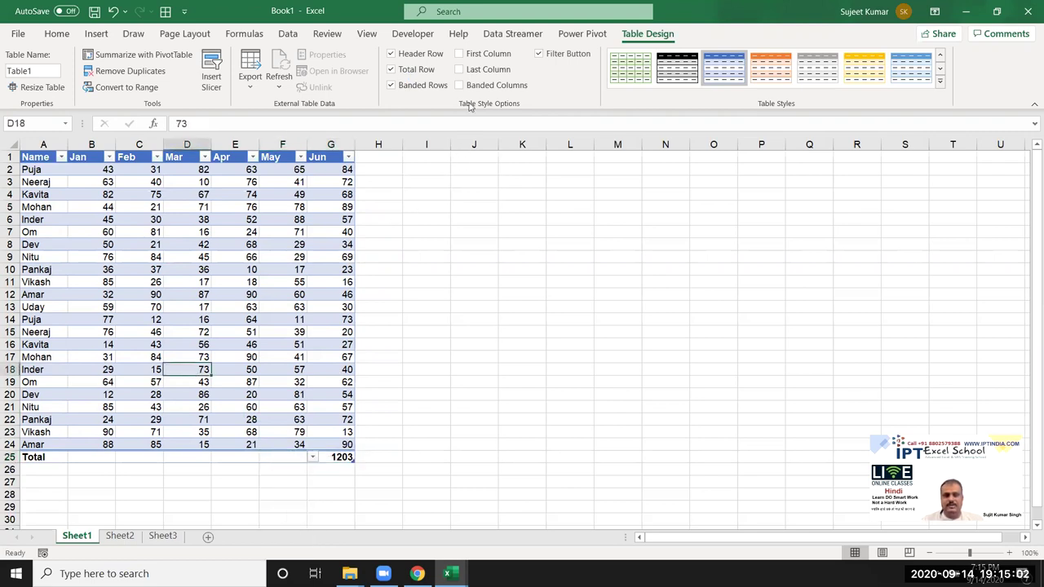
# Step: Turn on First Column and Last Column emphasis, keeping banded rows and no banded columns
pyautogui.click(475, 55)
pyautogui.click(473, 70)
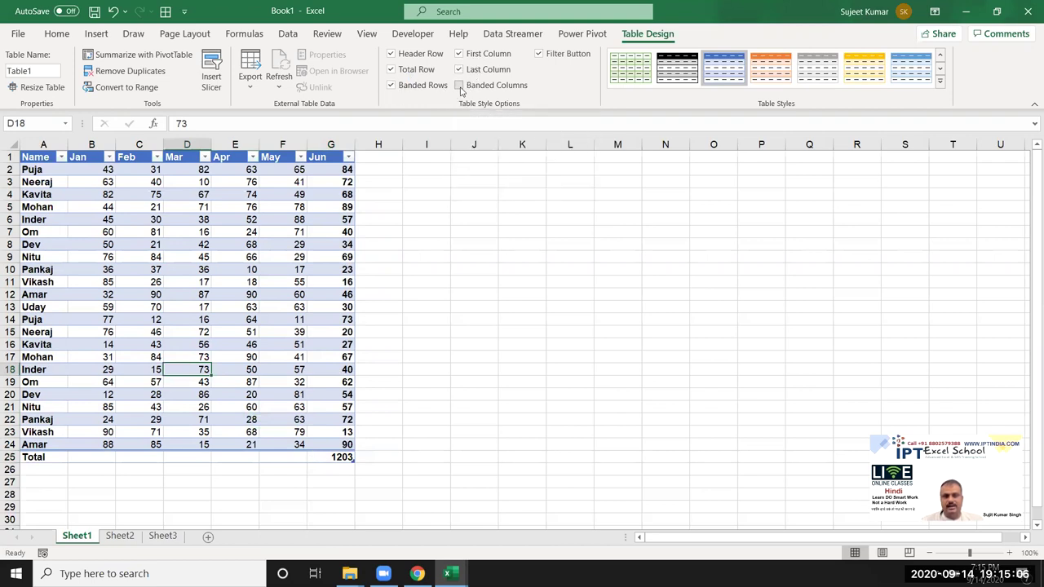
pyautogui.click(460, 85)
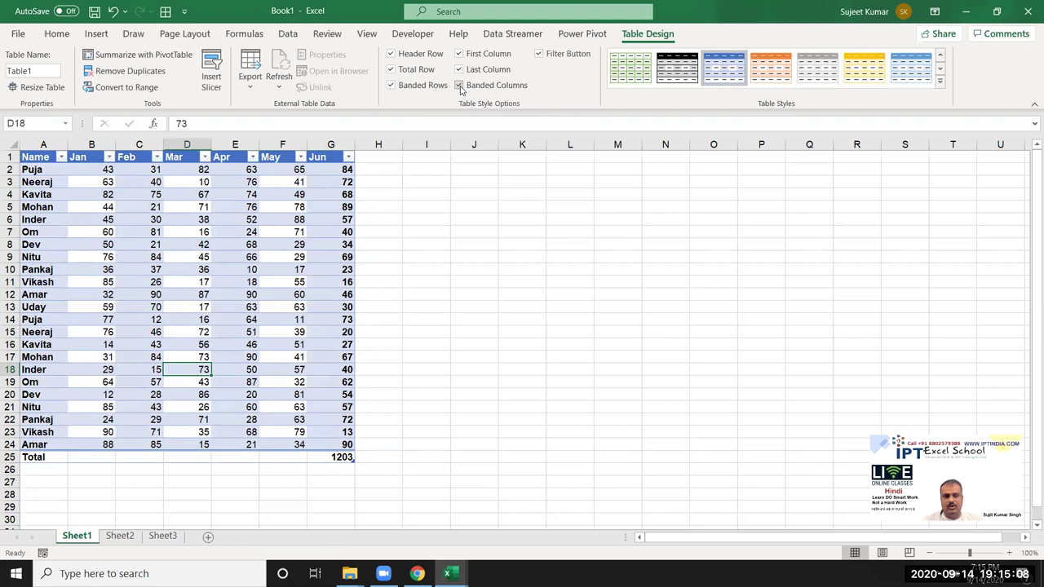
pyautogui.click(460, 85)
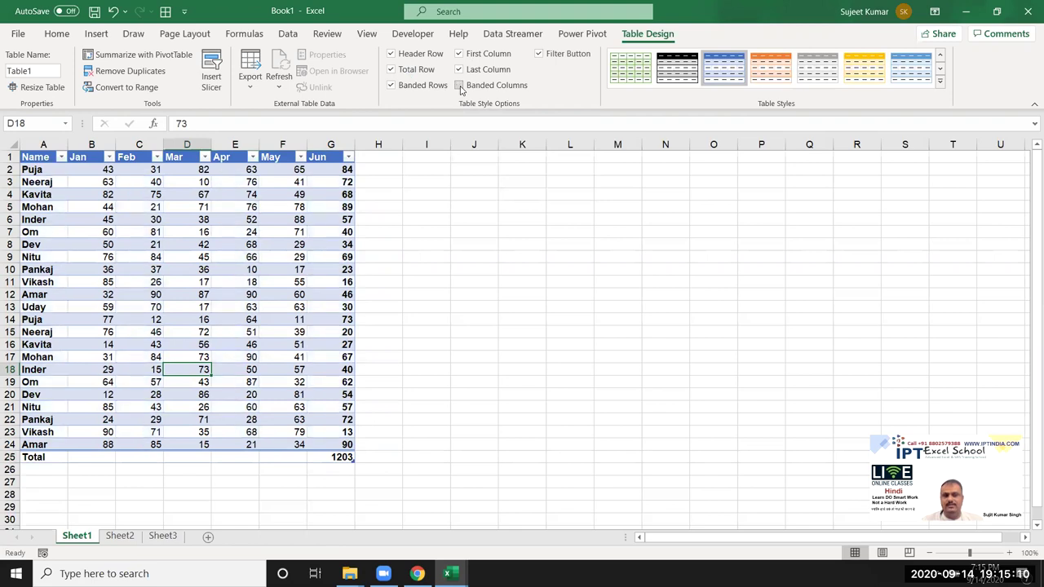
pyautogui.click(423, 90)
pyautogui.click(423, 92)
pyautogui.click(424, 92)
pyautogui.click(424, 92)
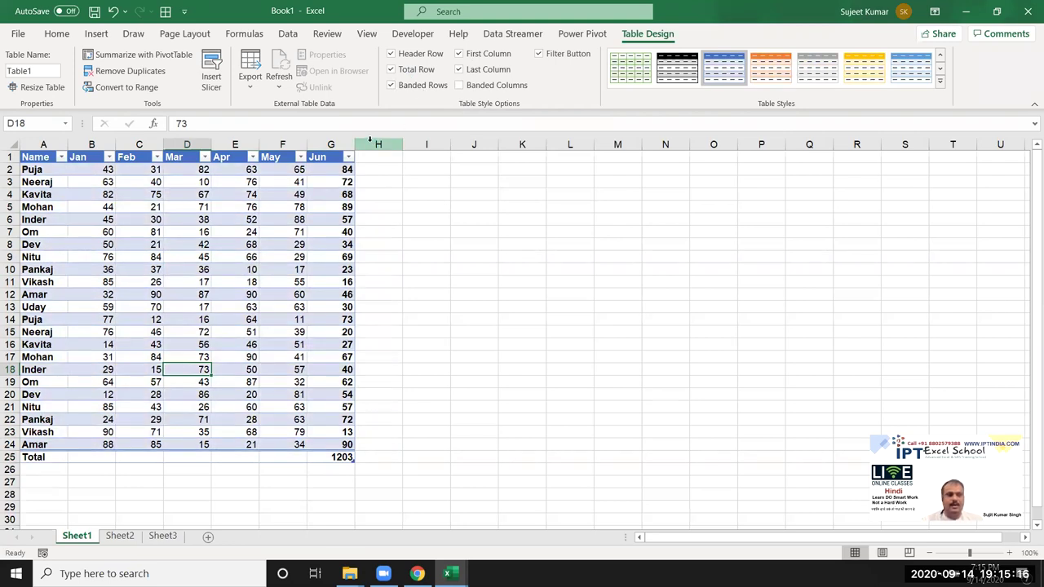
pyautogui.click(252, 86)
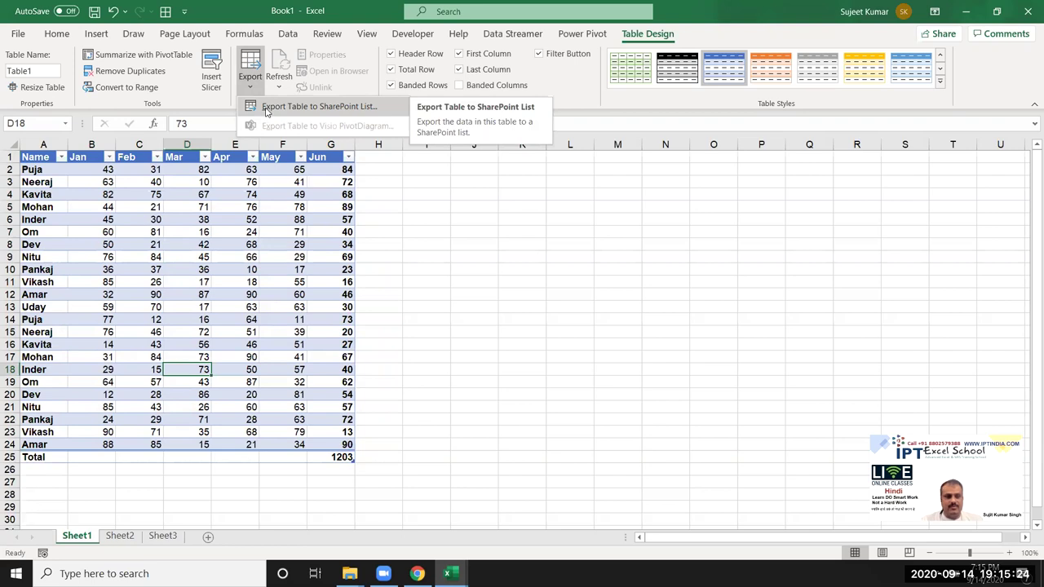
# Step: Dismiss the Export options and check the table name, leaving it as Table1
pyautogui.click(243, 248)
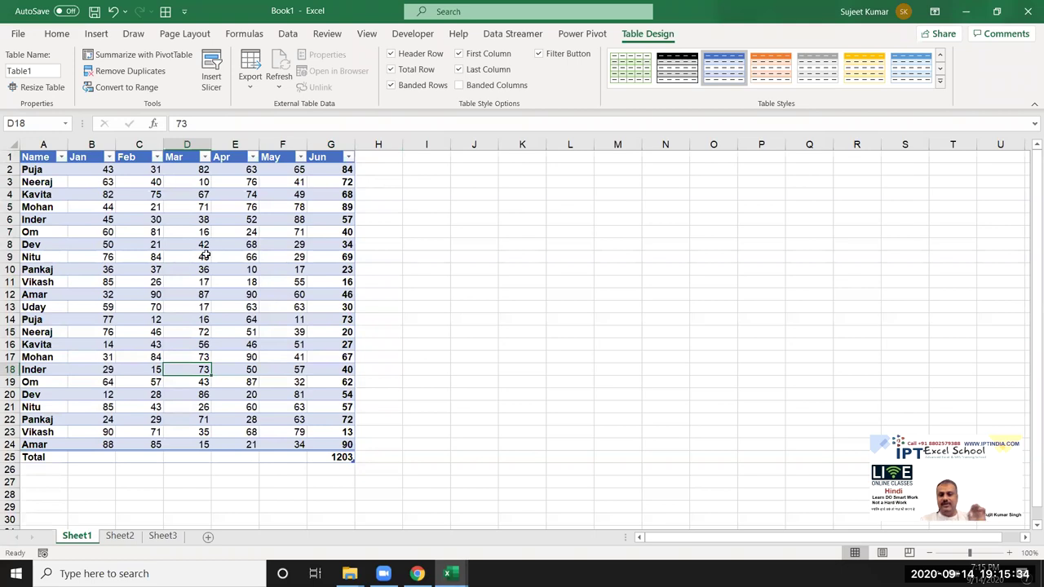
pyautogui.click(104, 244)
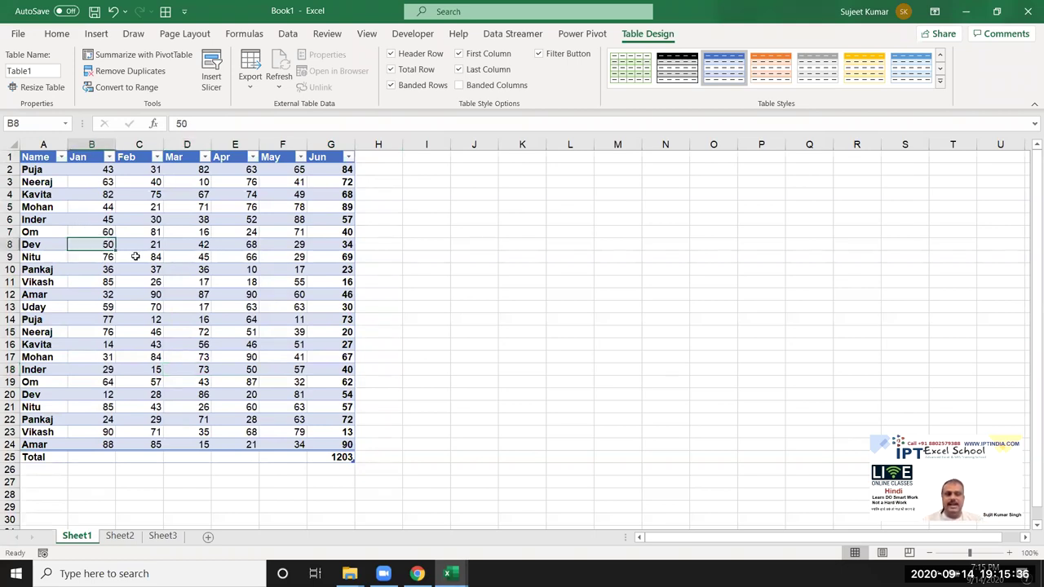
pyautogui.click(35, 73)
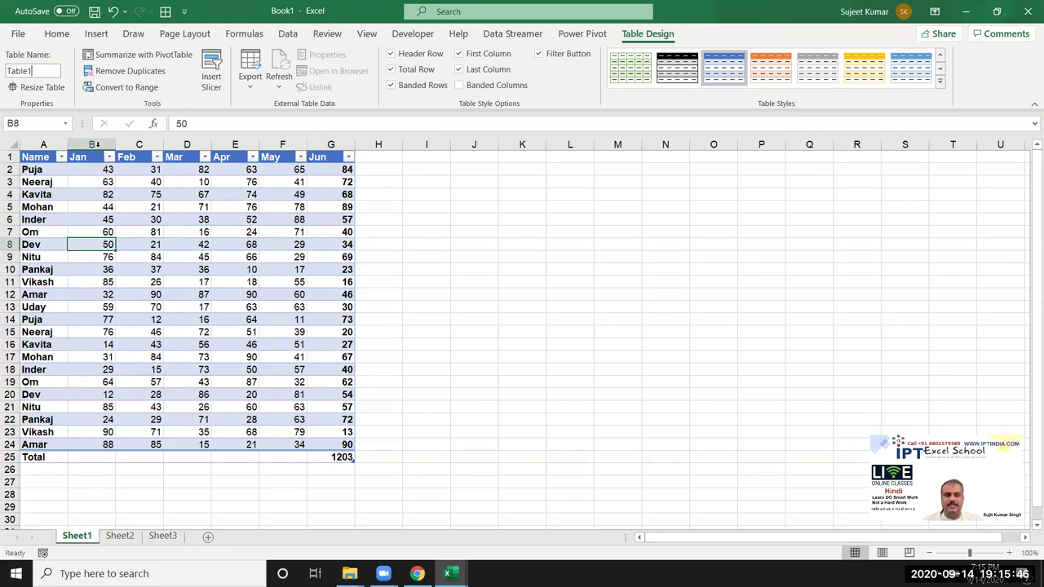
pyautogui.click(139, 279)
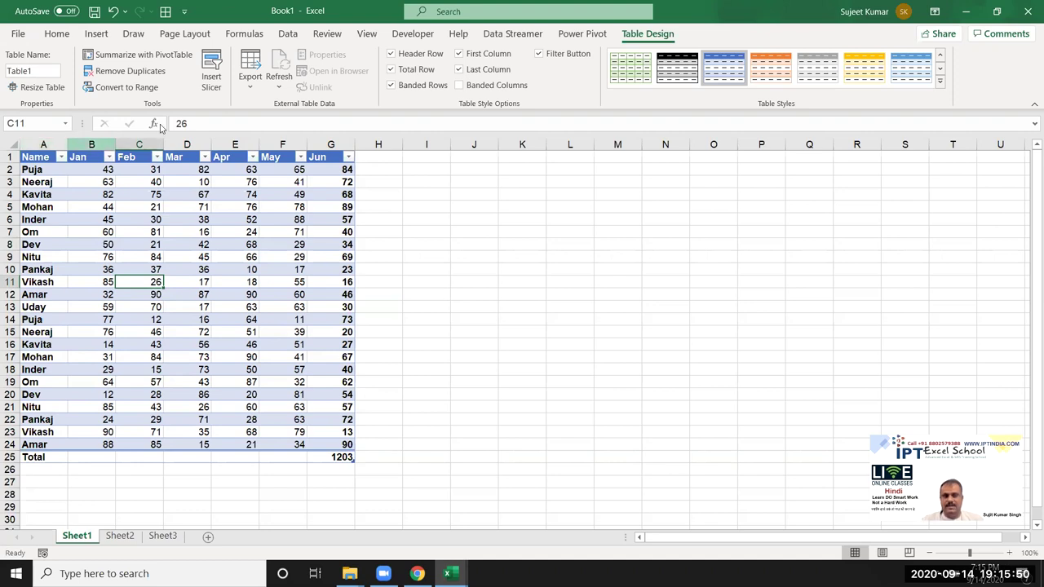
pyautogui.click(212, 71)
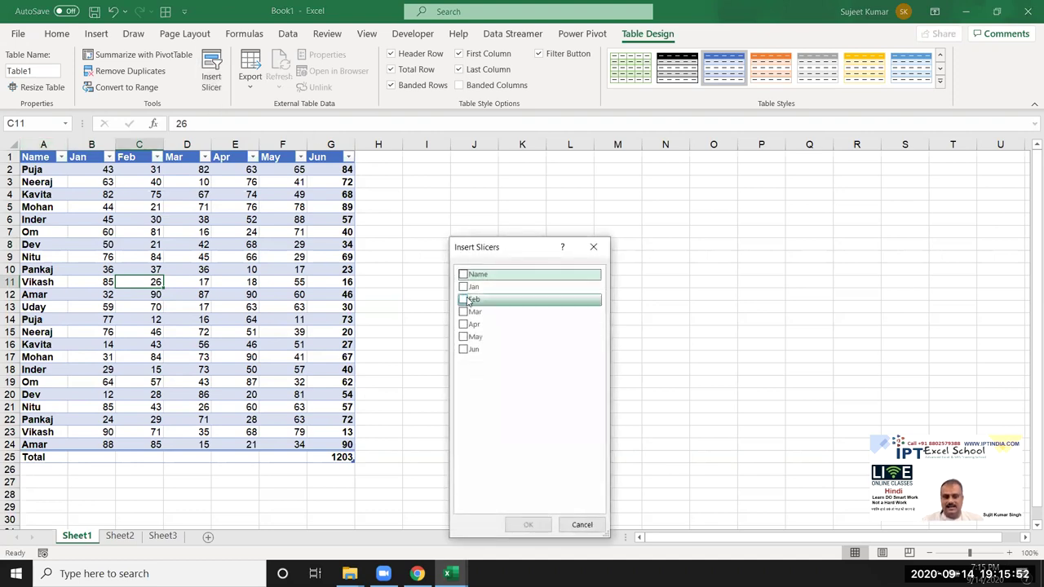
pyautogui.click(464, 275)
pyautogui.click(528, 524)
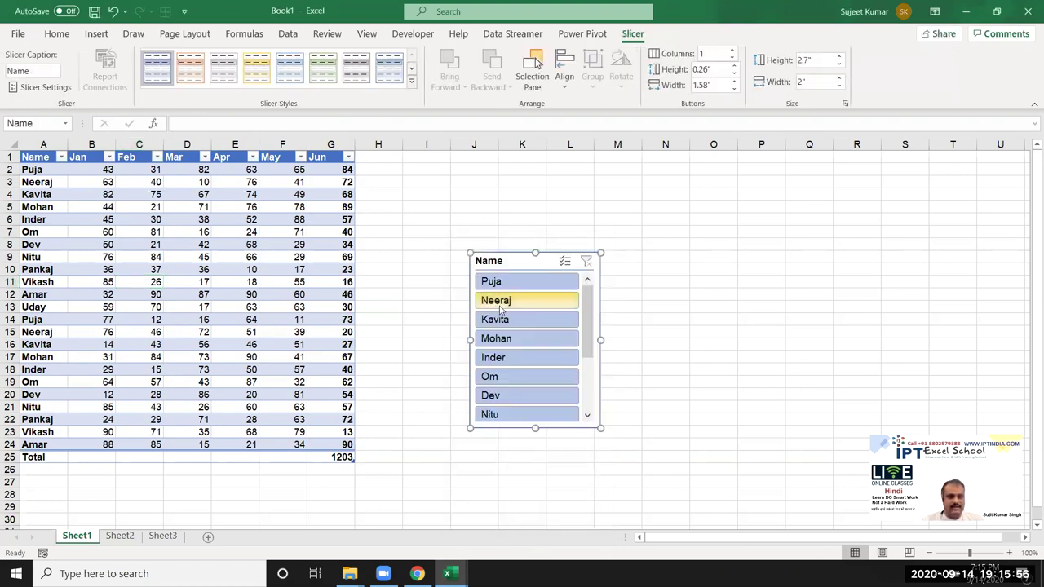
pyautogui.click(491, 282)
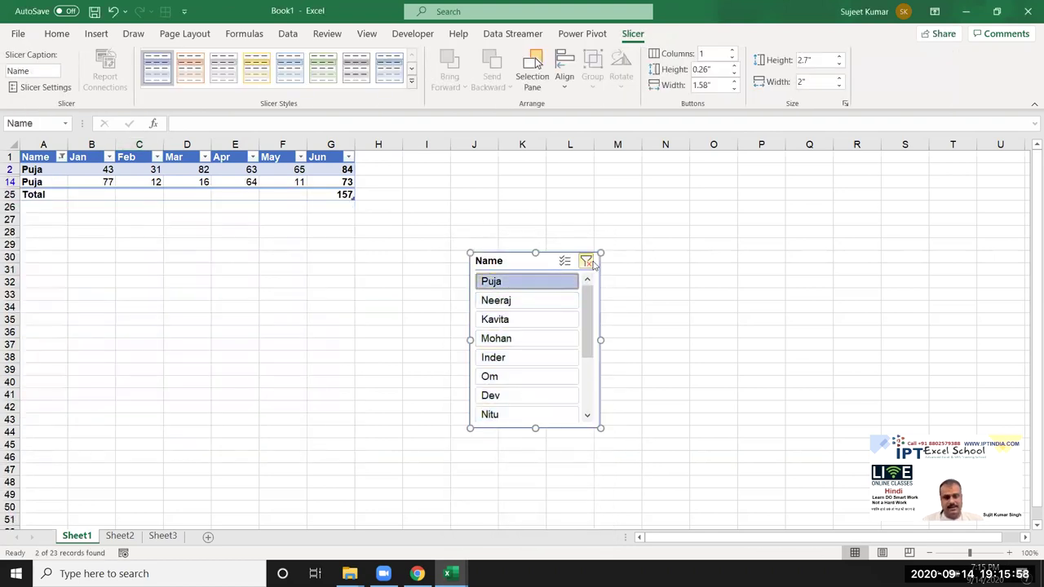
pyautogui.click(591, 261)
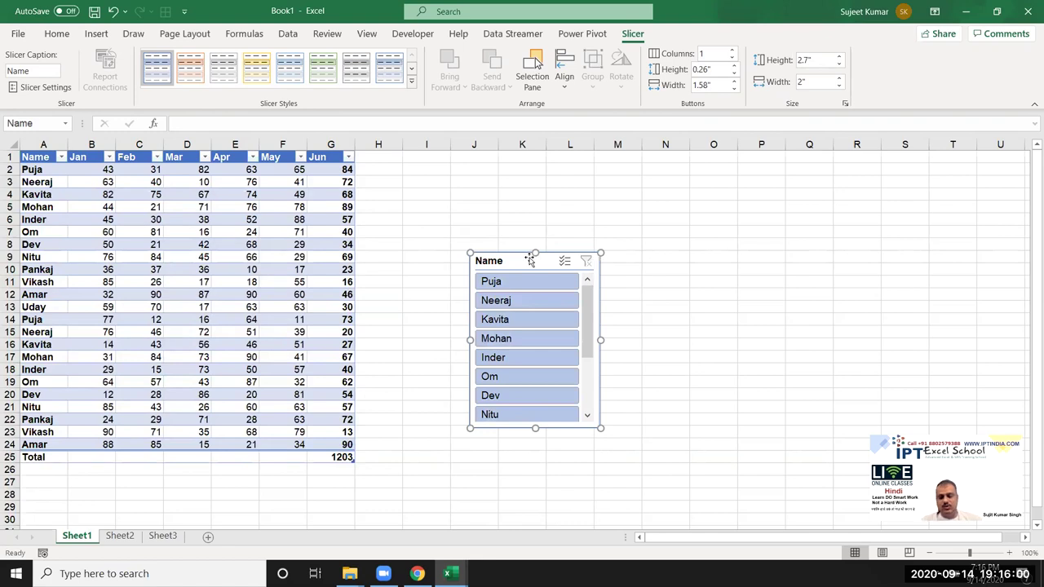
pyautogui.press('Delete')
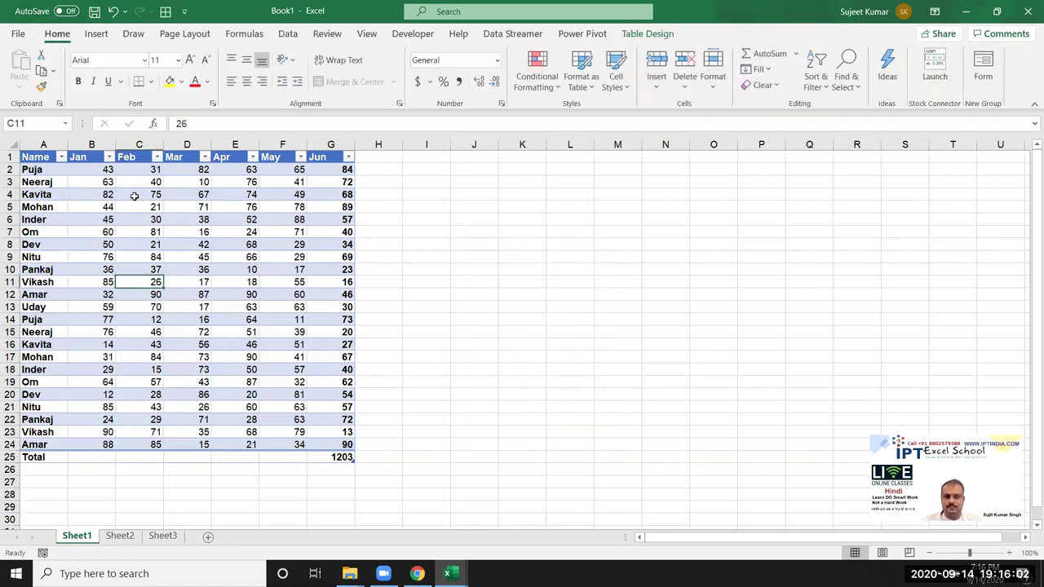
# Step: Convert Table1 to a normal range, confirming with Yes
pyautogui.click(653, 34)
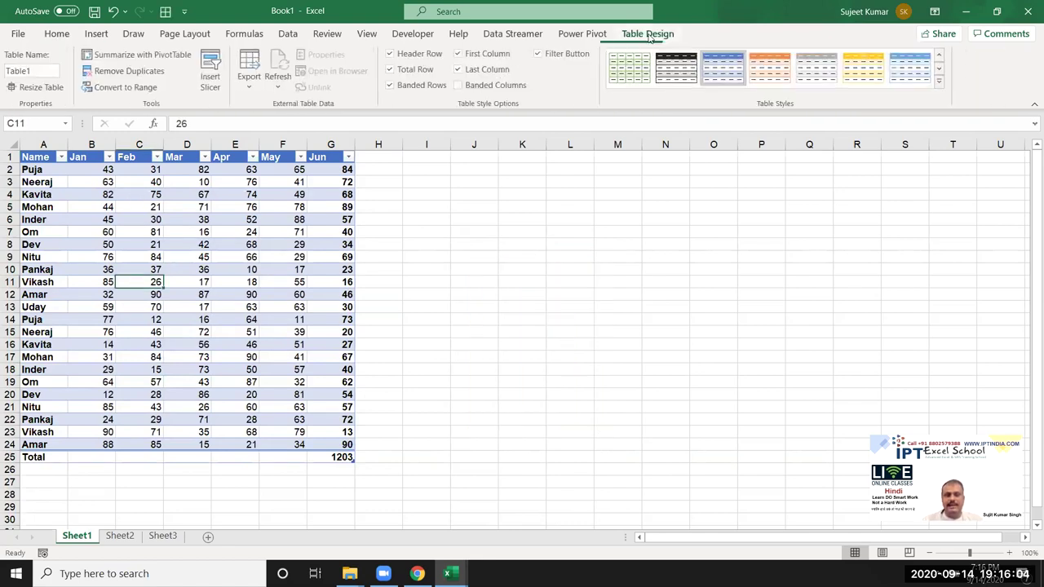
pyautogui.click(116, 92)
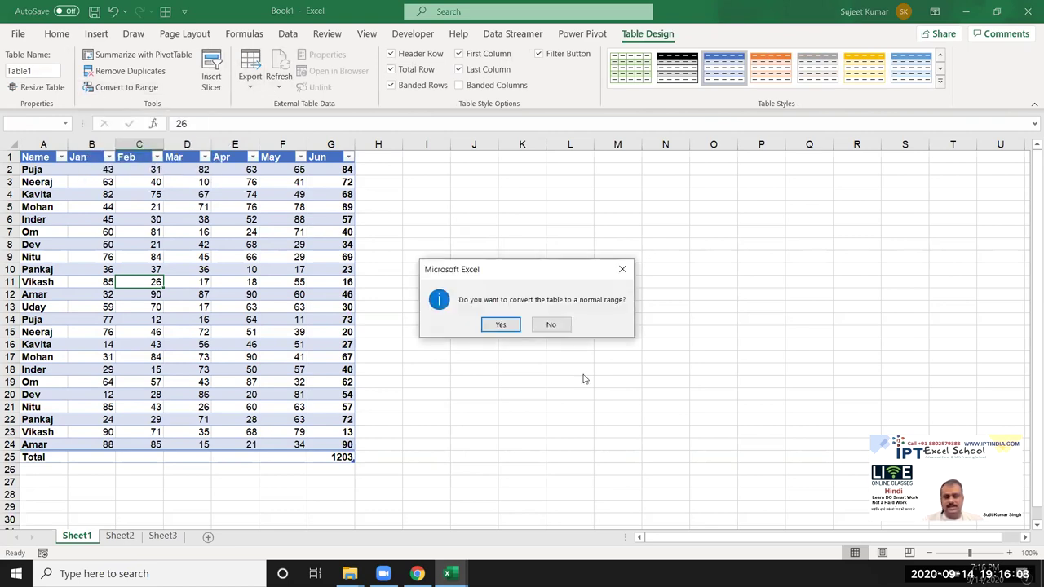
pyautogui.click(500, 325)
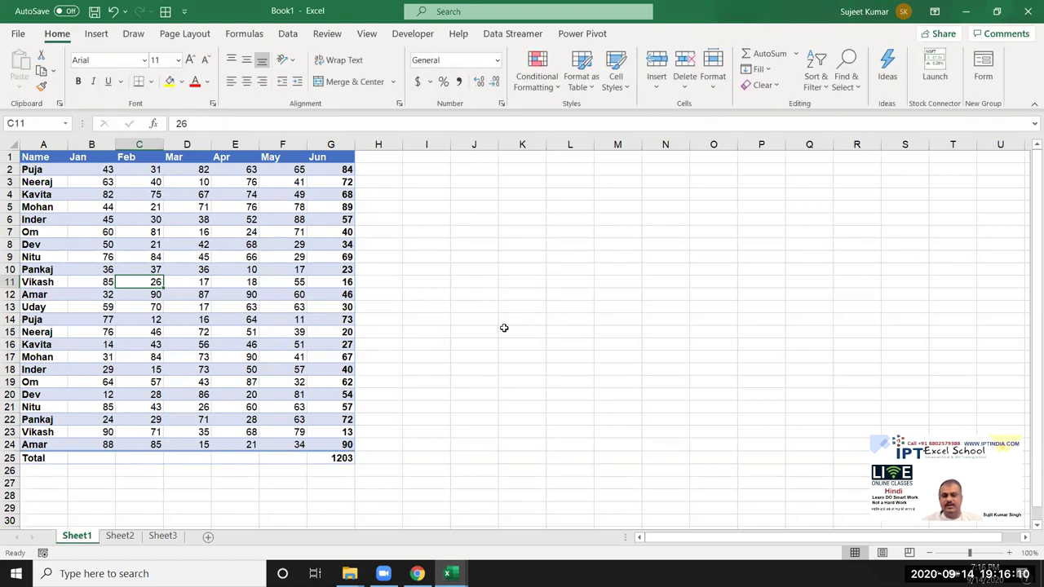
pyautogui.click(96, 35)
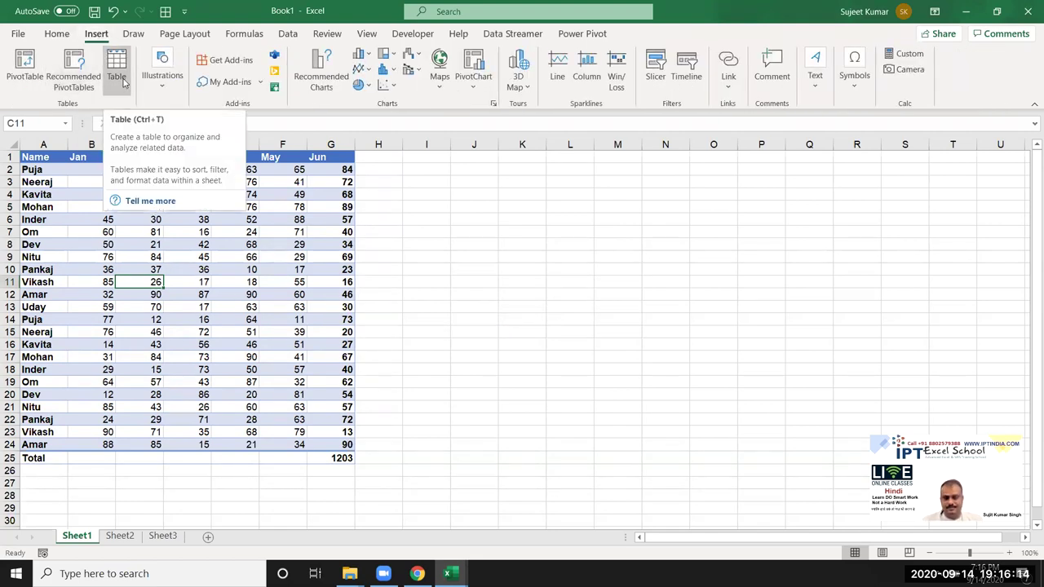
# Step: Insert the IPT Excel School banner picture from this device onto Sheet2
pyautogui.click(128, 539)
pyautogui.click(168, 90)
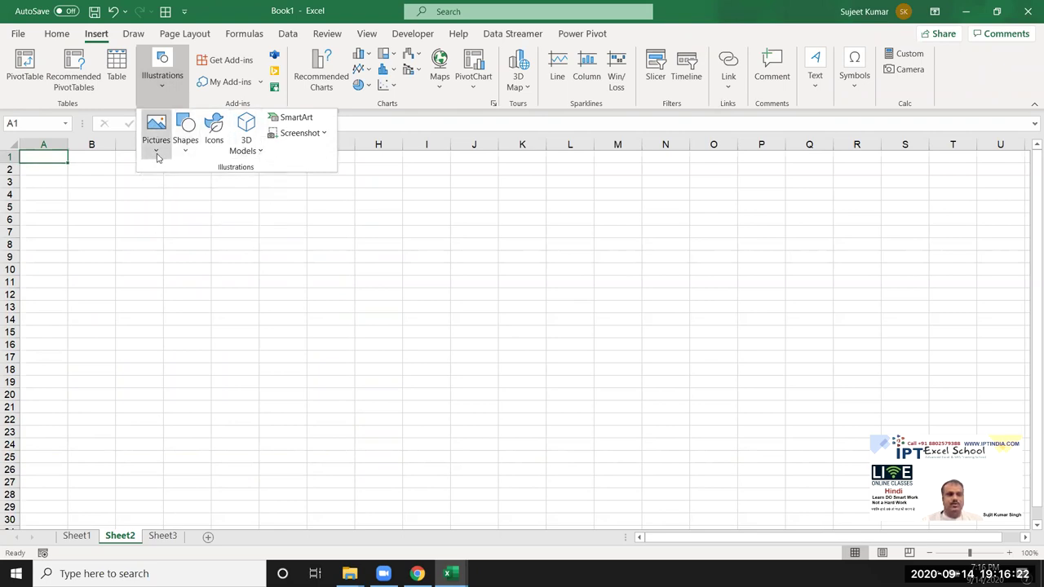
pyautogui.click(157, 151)
pyautogui.click(183, 190)
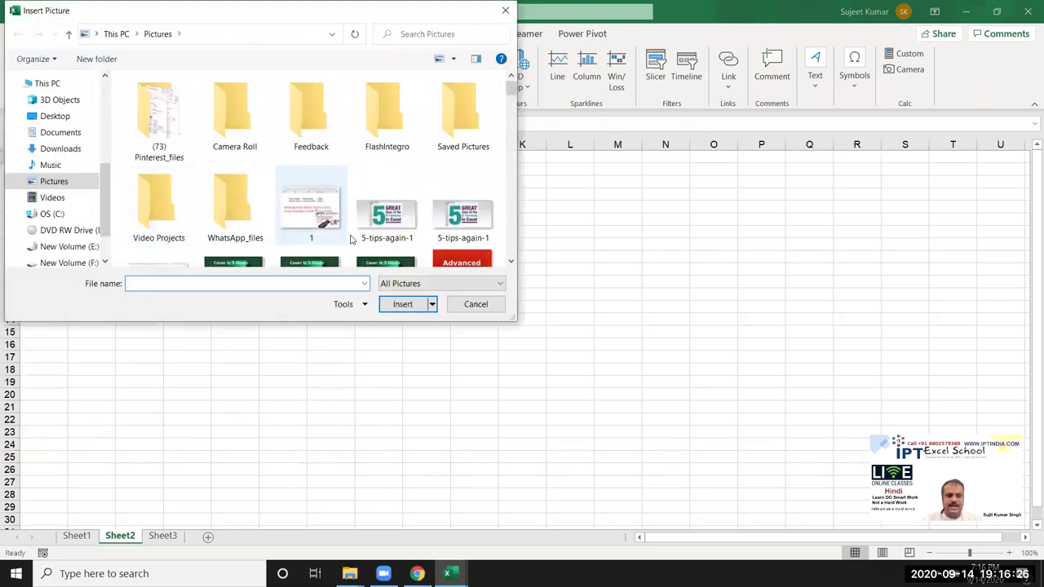
pyautogui.scroll(-5, 359, 233)
pyautogui.scroll(-1, 392, 244)
pyautogui.doubleClick(403, 249)
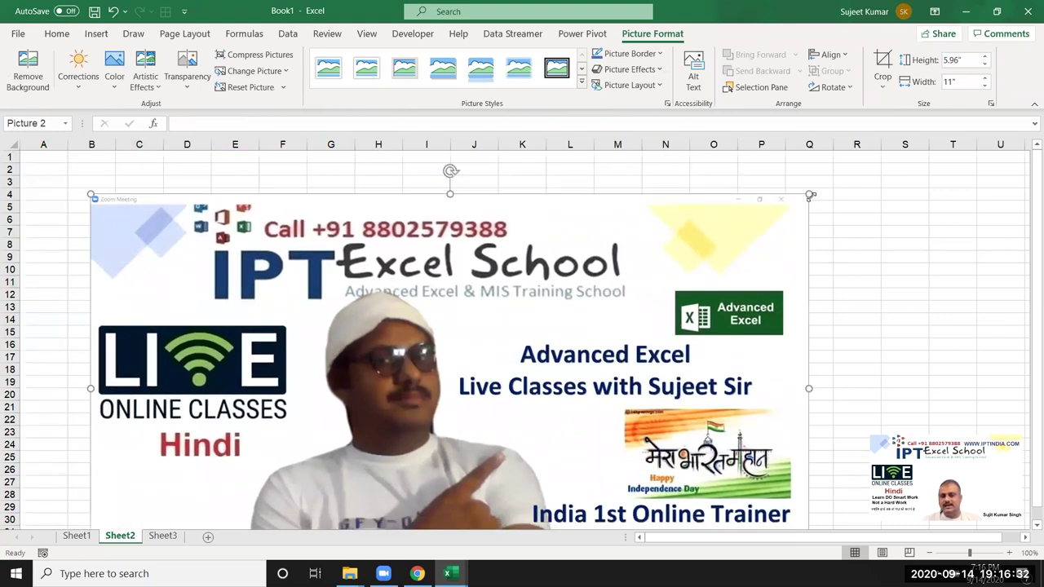
# Step: Resize the banner to 2.73" by 5.03" and place it near Sheet2's top left
pyautogui.moveTo(811, 195); pyautogui.dragTo(402, 376)
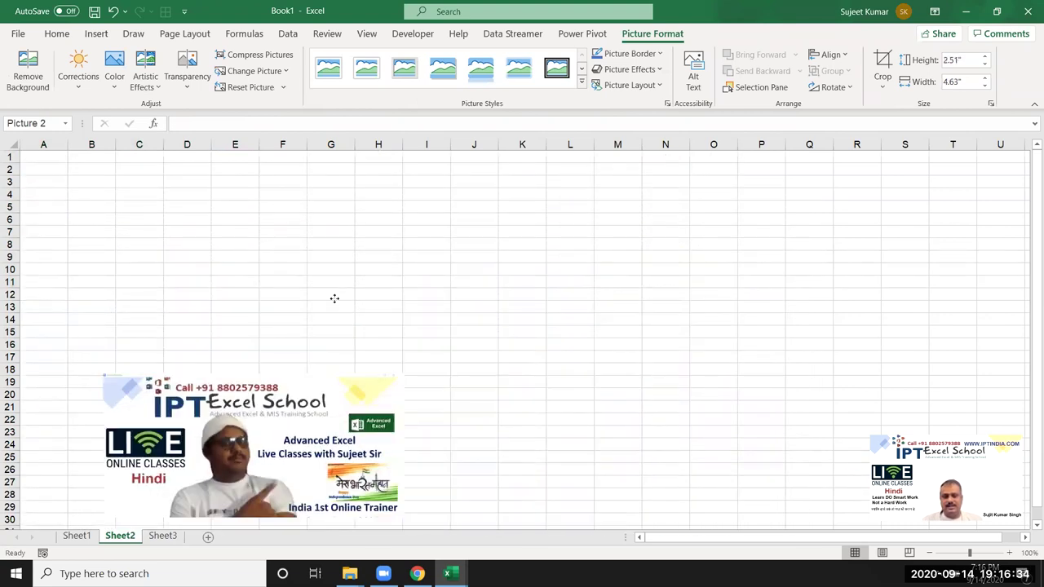
pyautogui.moveTo(334, 299); pyautogui.dragTo(341, 300)
pyautogui.moveTo(413, 341)
pyautogui.mouseDown()
pyautogui.moveTo(669, 506)
pyautogui.moveTo(434, 347)
pyautogui.mouseUp()
pyautogui.moveTo(285, 255)
pyautogui.mouseDown()
pyautogui.moveTo(229, 251)
pyautogui.moveTo(241, 261)
pyautogui.mouseUp()
pyautogui.click(78, 79)
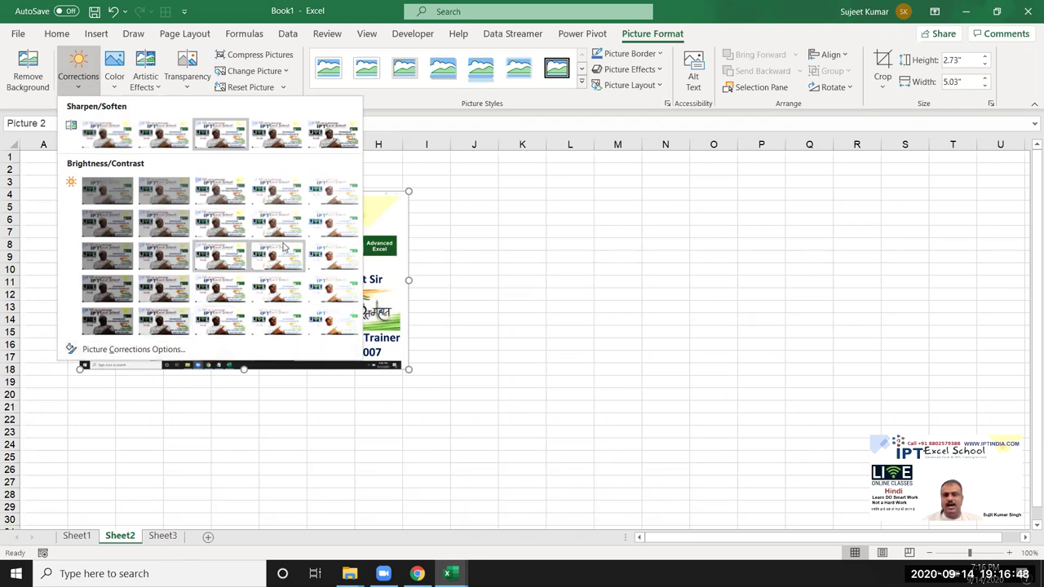
# Step: Try a Washout recolour and a sketch artistic effect, then undo the effect
pyautogui.click(399, 217)
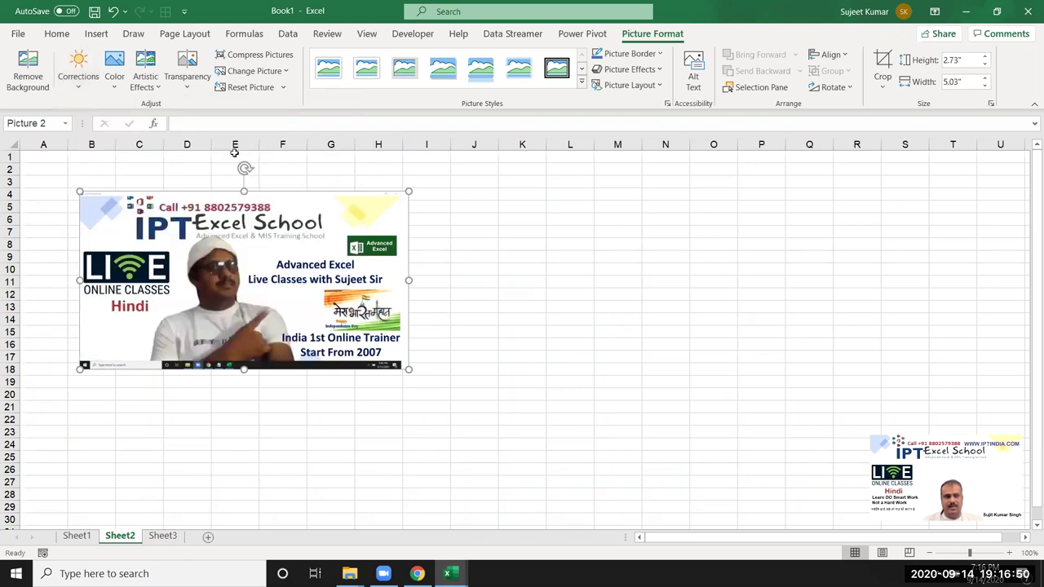
pyautogui.click(114, 72)
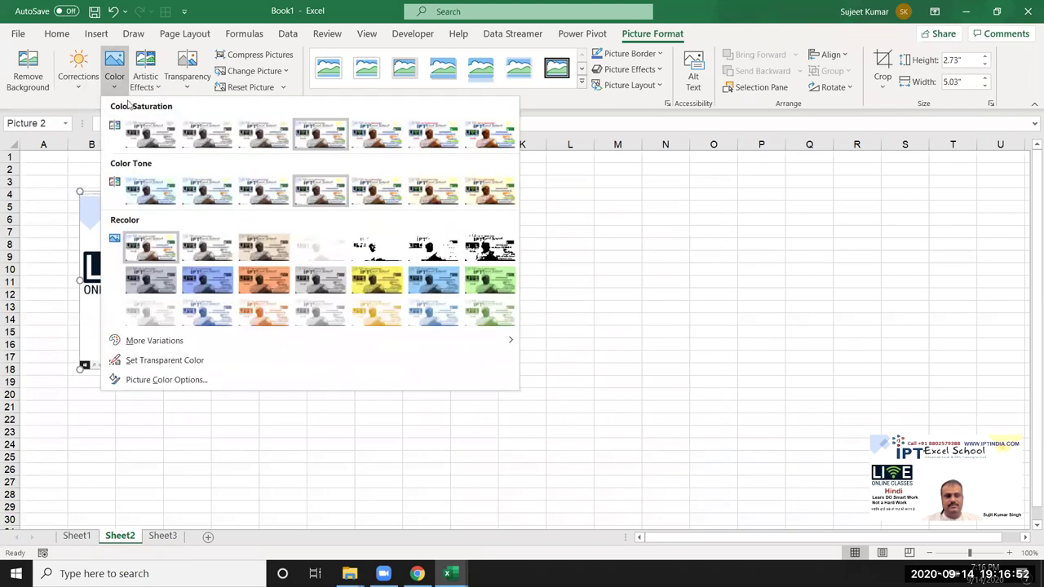
pyautogui.click(524, 226)
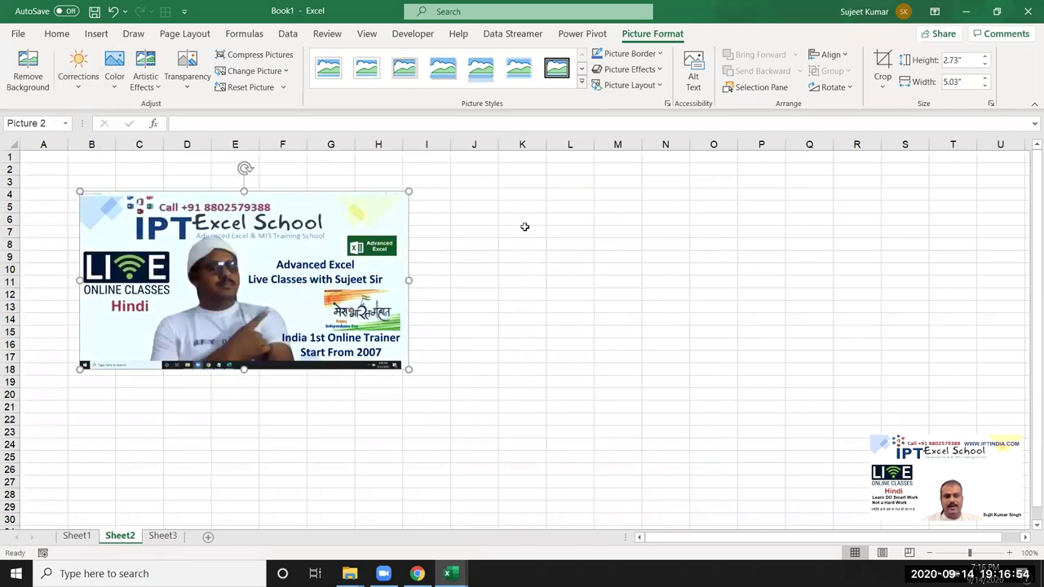
pyautogui.click(114, 74)
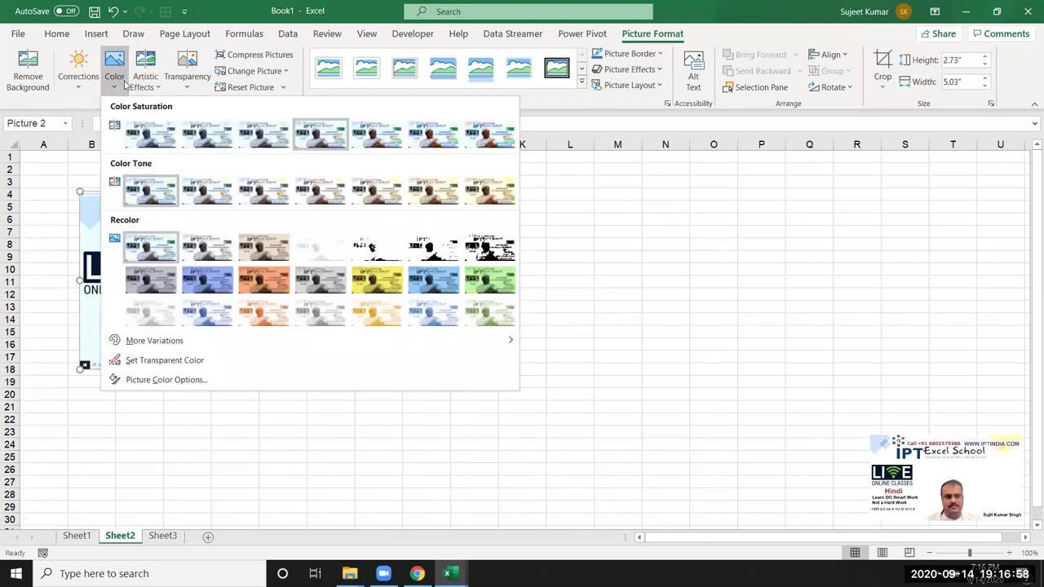
pyautogui.click(162, 319)
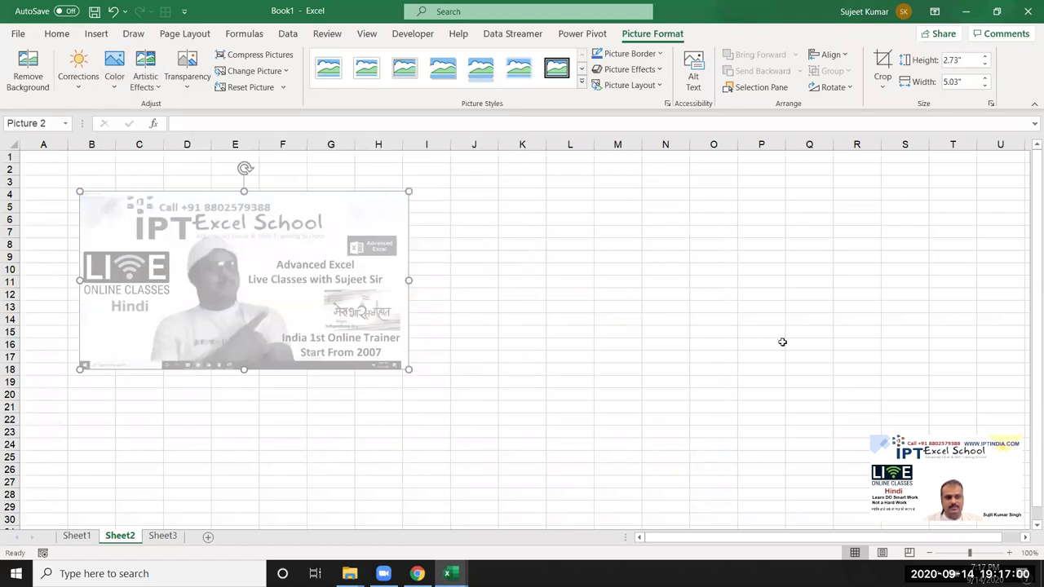
pyautogui.click(143, 90)
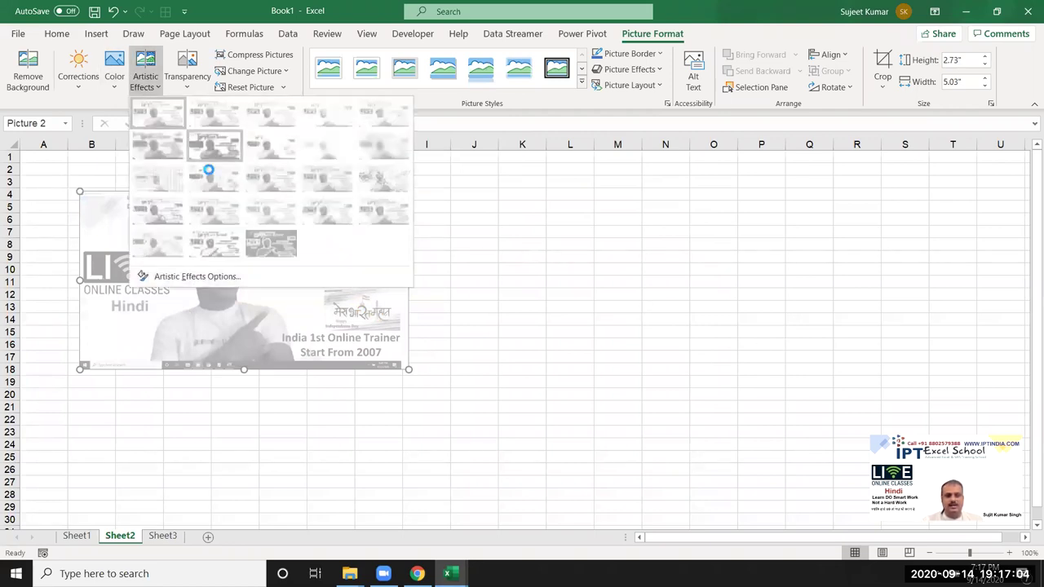
pyautogui.click(272, 256)
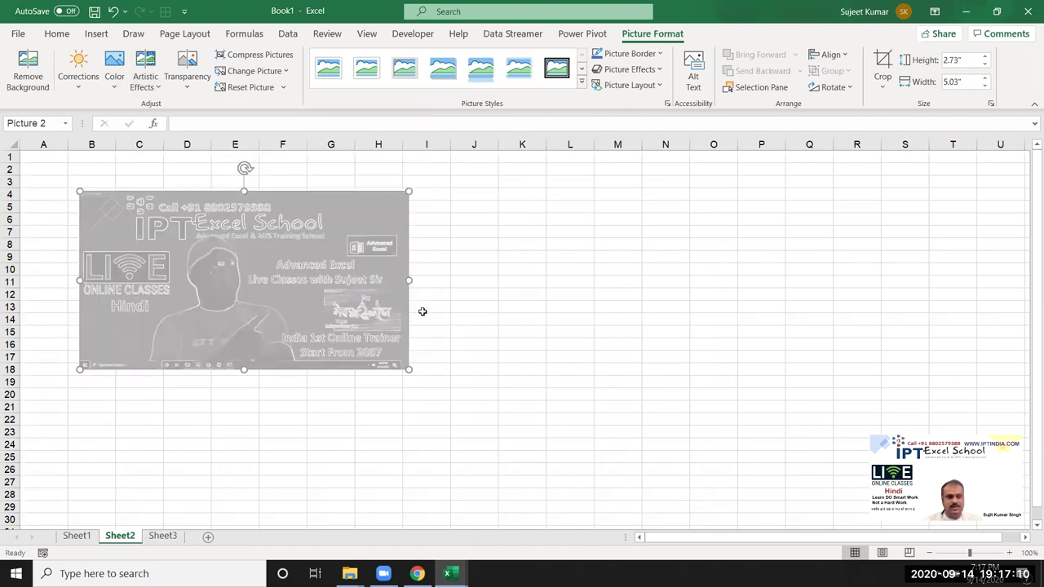
pyautogui.hotkey('ctrl', 'z')
pyautogui.hotkey('ctrl', 'z')
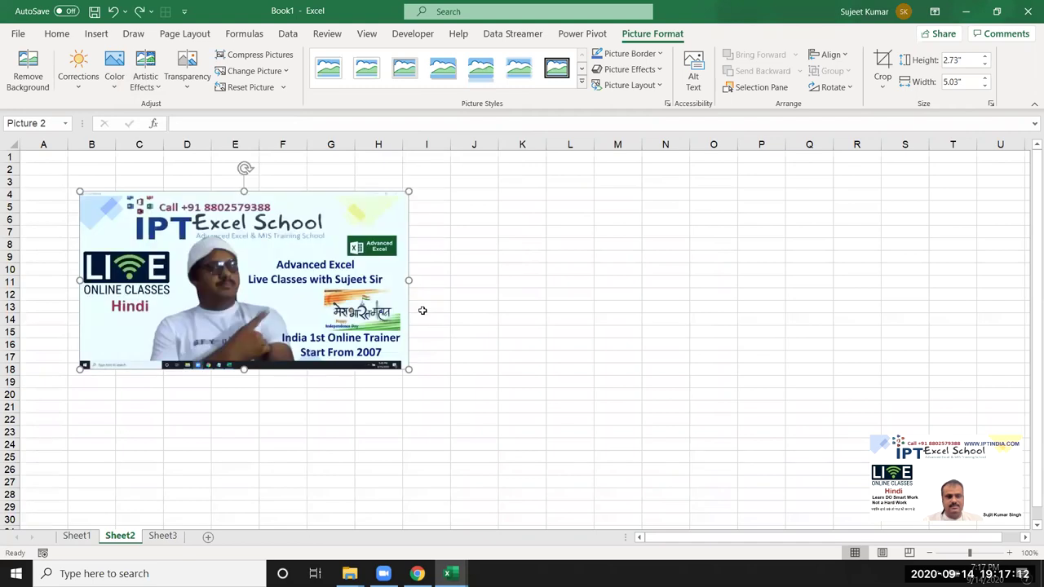
# Step: Browse the Transparency and Change Picture options without applying anything
pyautogui.click(186, 82)
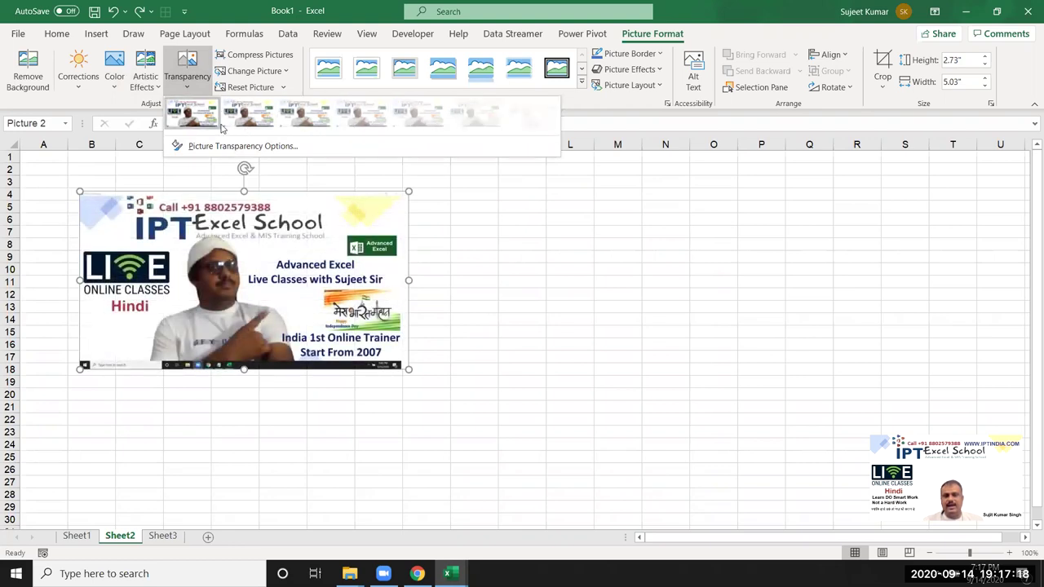
pyautogui.click(384, 292)
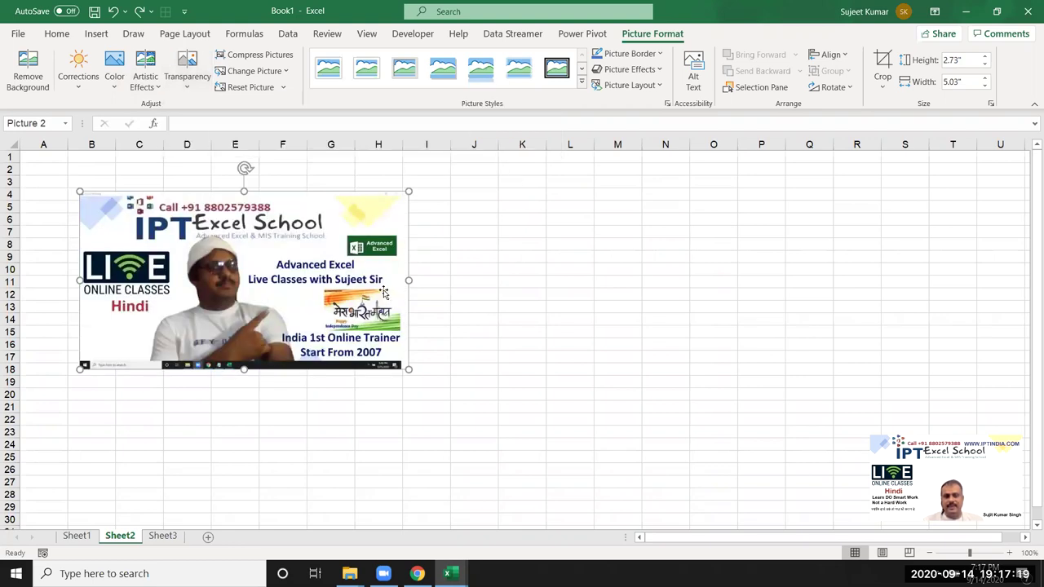
pyautogui.click(283, 71)
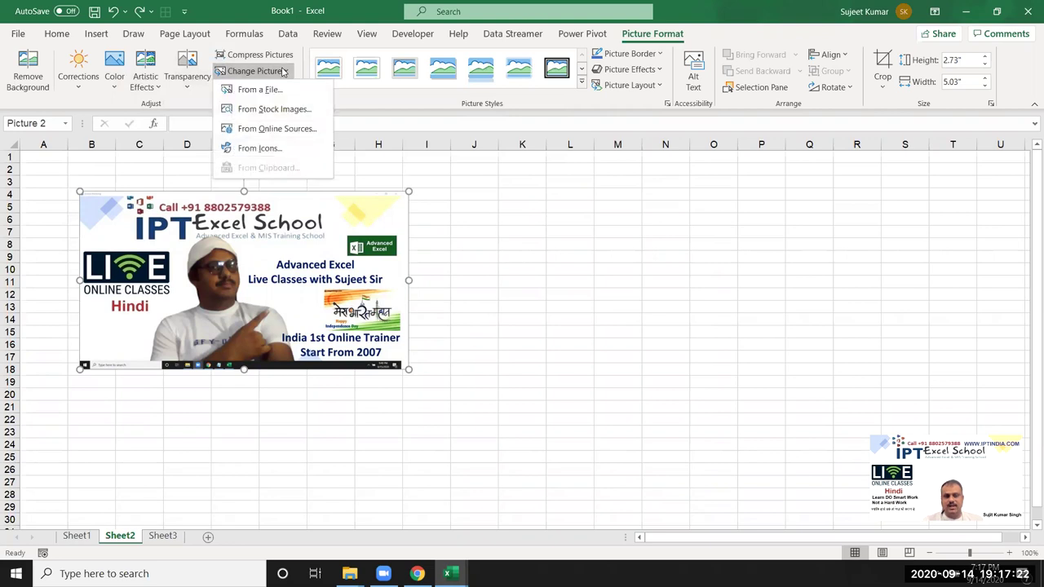
pyautogui.click(258, 85)
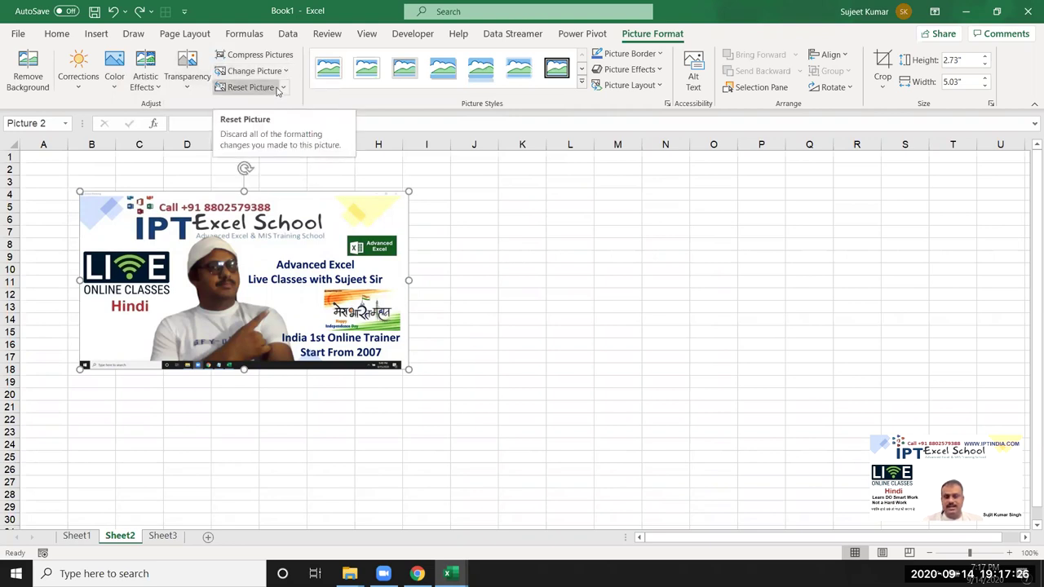
pyautogui.click(12, 78)
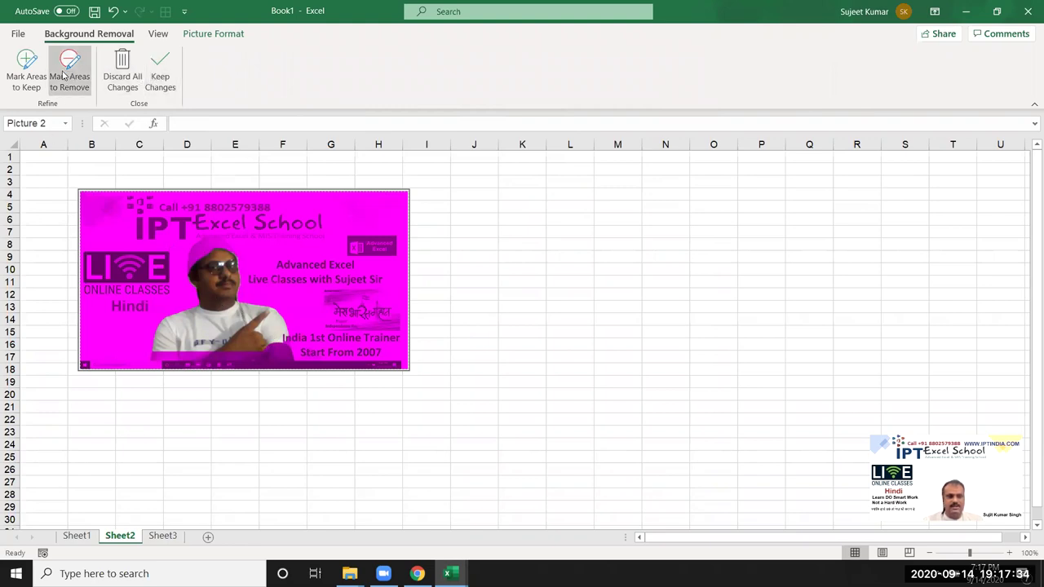
pyautogui.click(28, 74)
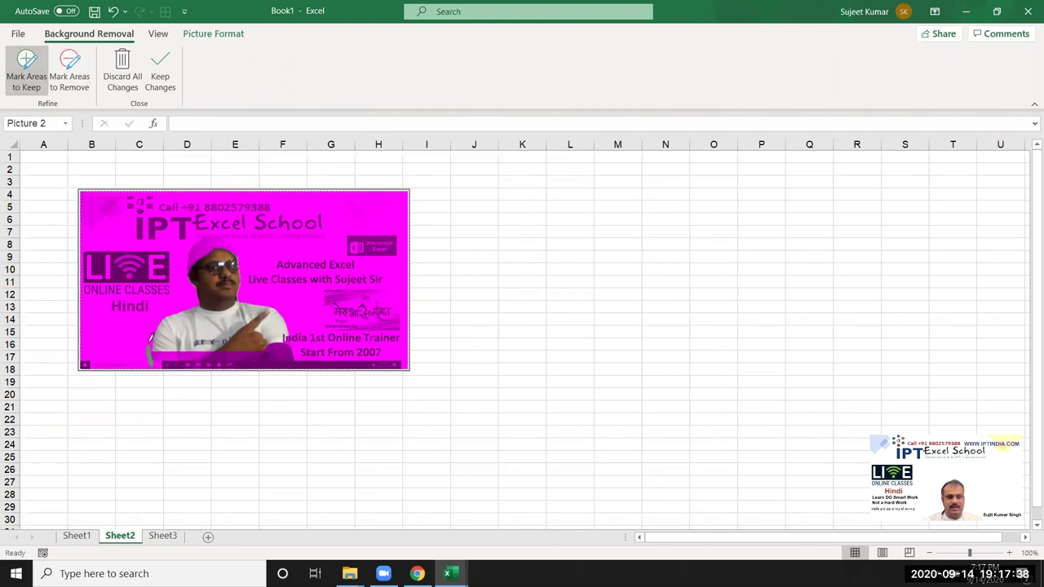
pyautogui.moveTo(198, 288)
pyautogui.mouseDown()
pyautogui.moveTo(190, 262)
pyautogui.moveTo(223, 227)
pyautogui.moveTo(243, 267)
pyautogui.mouseUp()
pyautogui.moveTo(273, 304)
pyautogui.mouseDown()
pyautogui.moveTo(300, 334)
pyautogui.moveTo(263, 364)
pyautogui.moveTo(180, 363)
pyautogui.mouseUp()
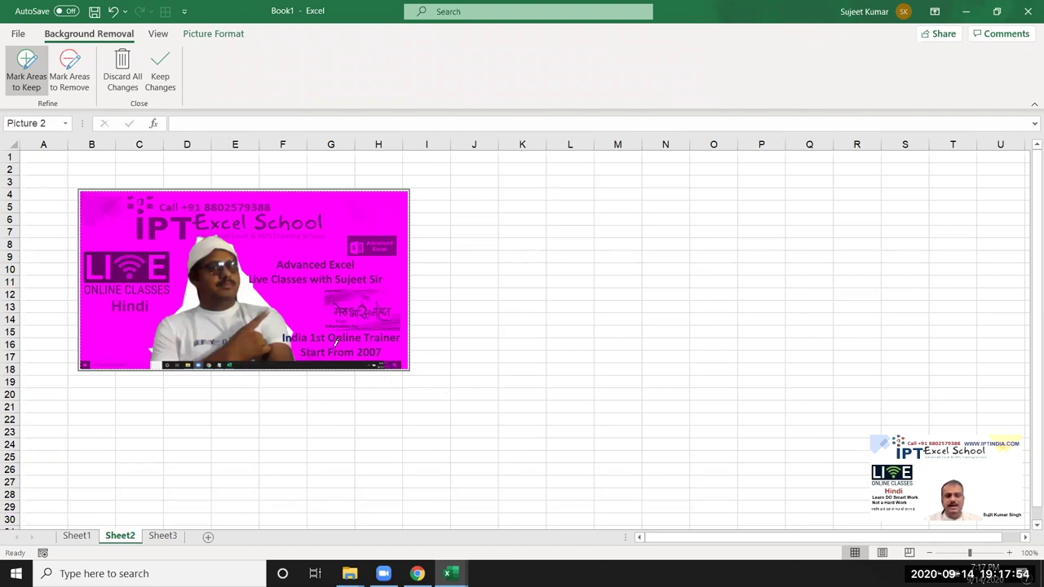
pyautogui.click(161, 88)
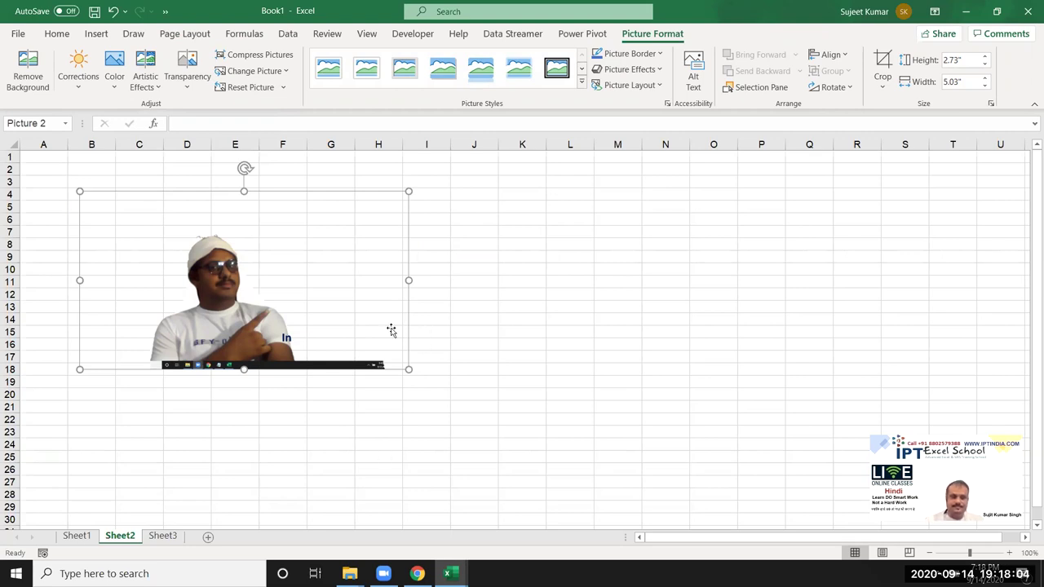
pyautogui.press('Delete')
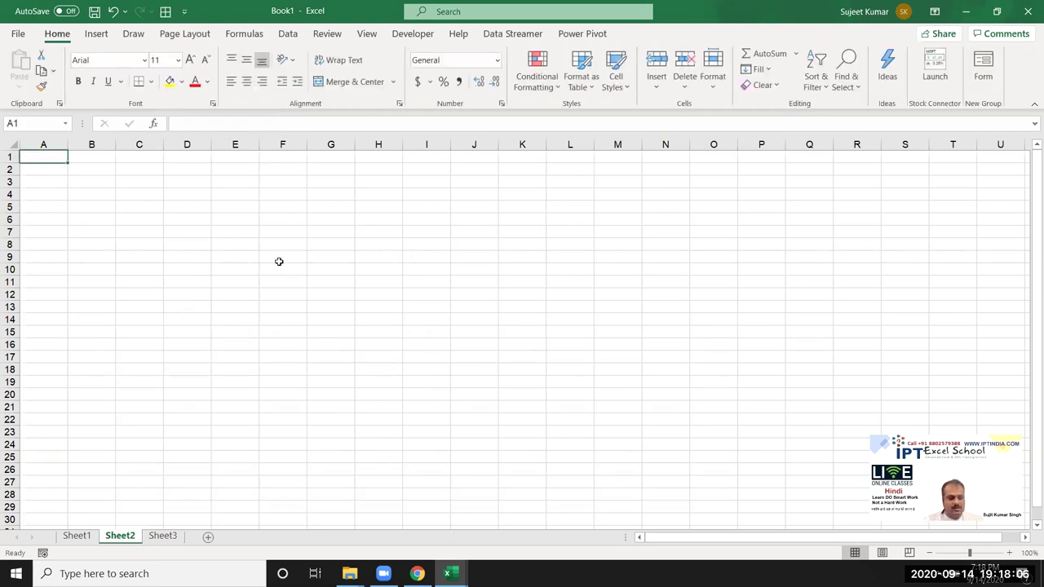
pyautogui.hotkey('ctrl', 'z')
pyautogui.hotkey('ctrl', 'z')
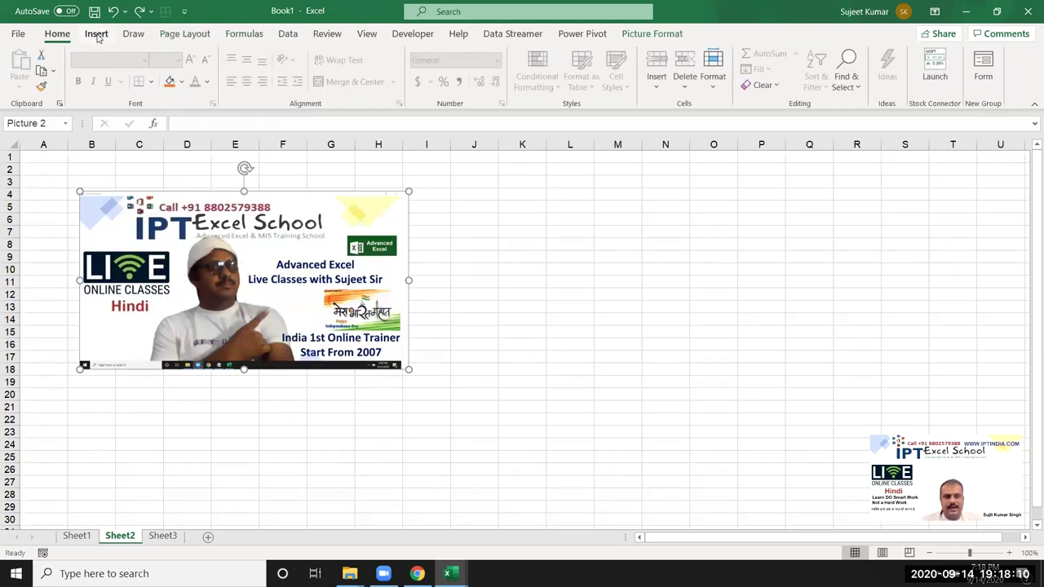
# Step: Give the banner picture a thick black frame style and a wavy Sketched border
pyautogui.click(652, 33)
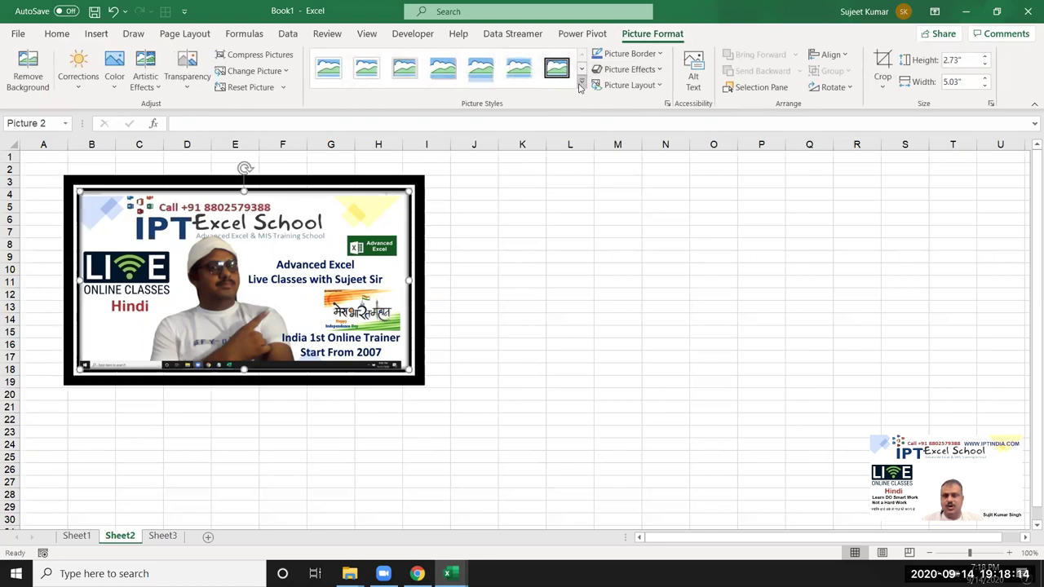
pyautogui.click(581, 82)
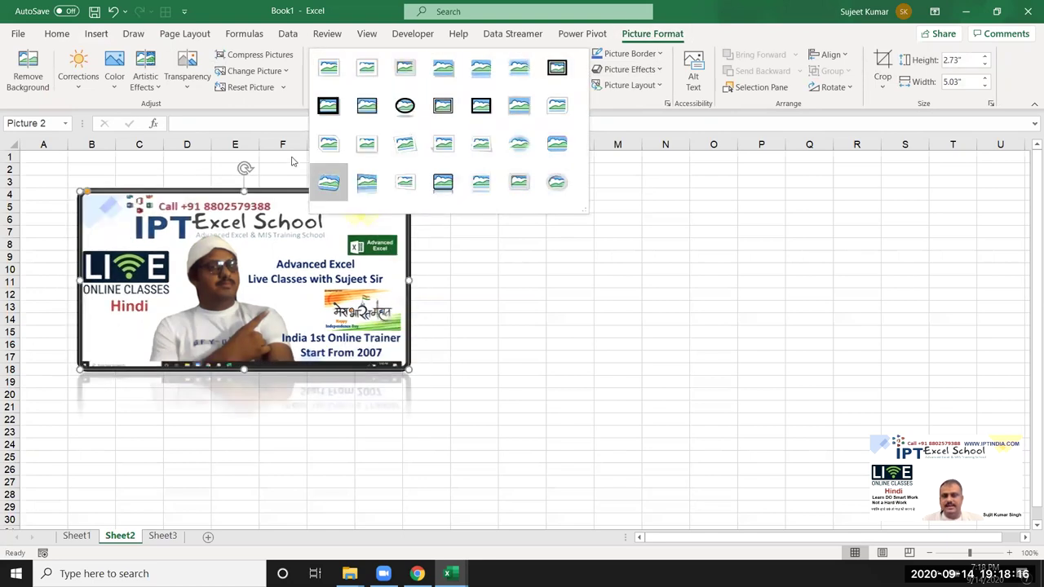
pyautogui.click(650, 82)
pyautogui.click(643, 54)
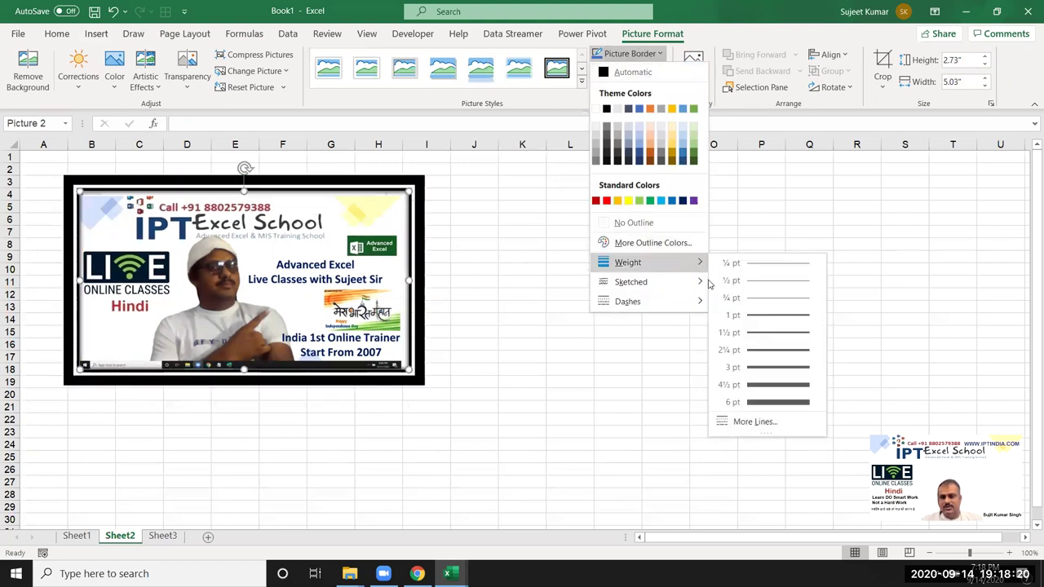
pyautogui.moveTo(700, 282)
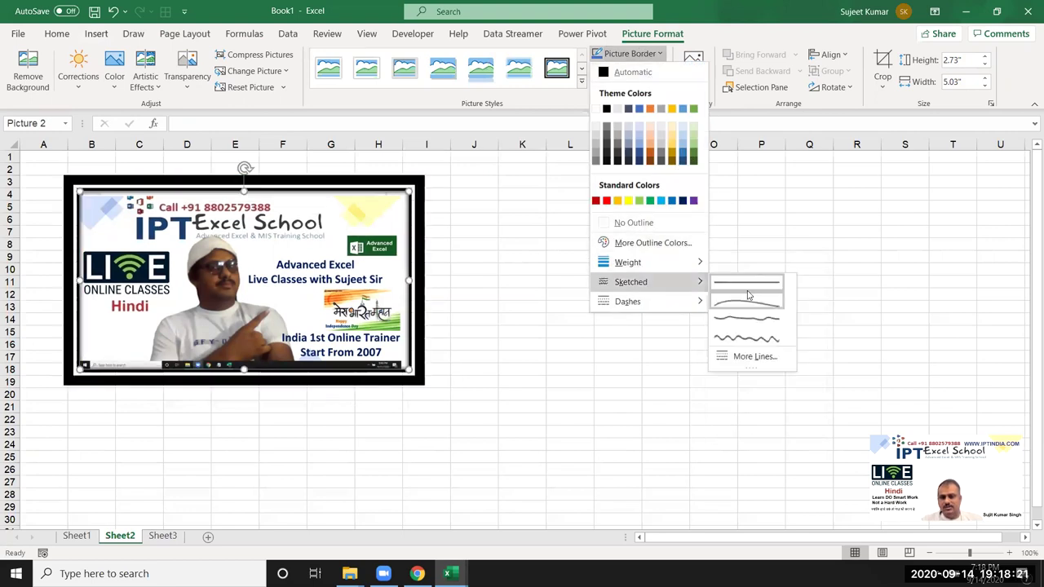
pyautogui.click(756, 344)
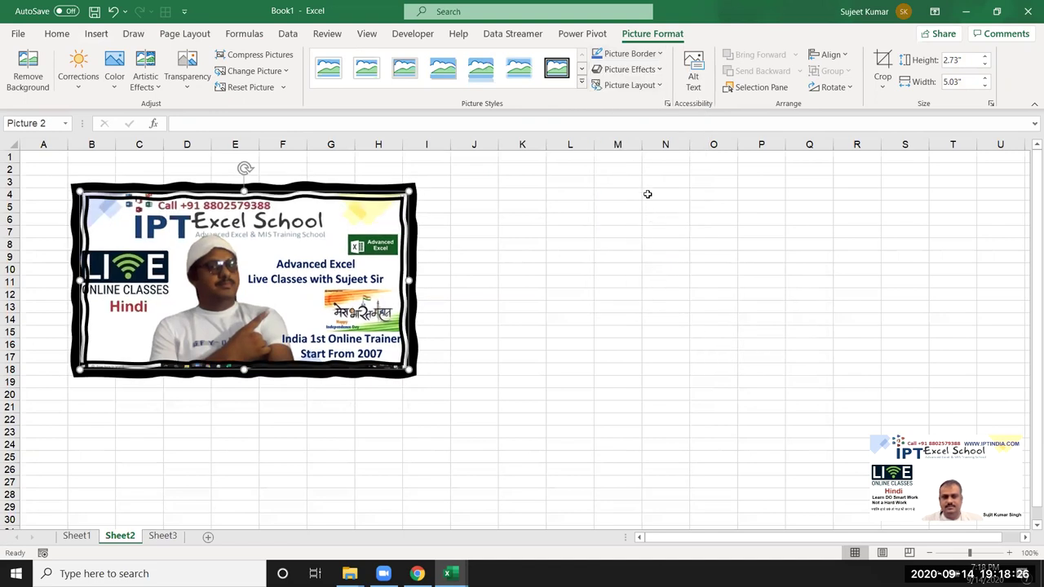
# Step: Open and close the Picture Layout choices and the Alt Text panel without changes
pyautogui.click(634, 87)
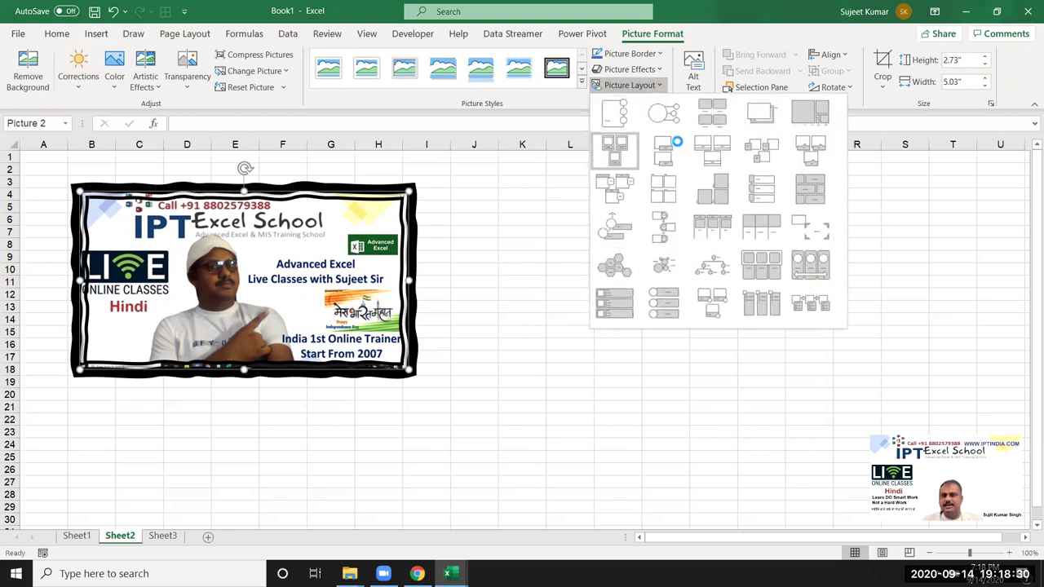
pyautogui.click(555, 135)
pyautogui.click(694, 72)
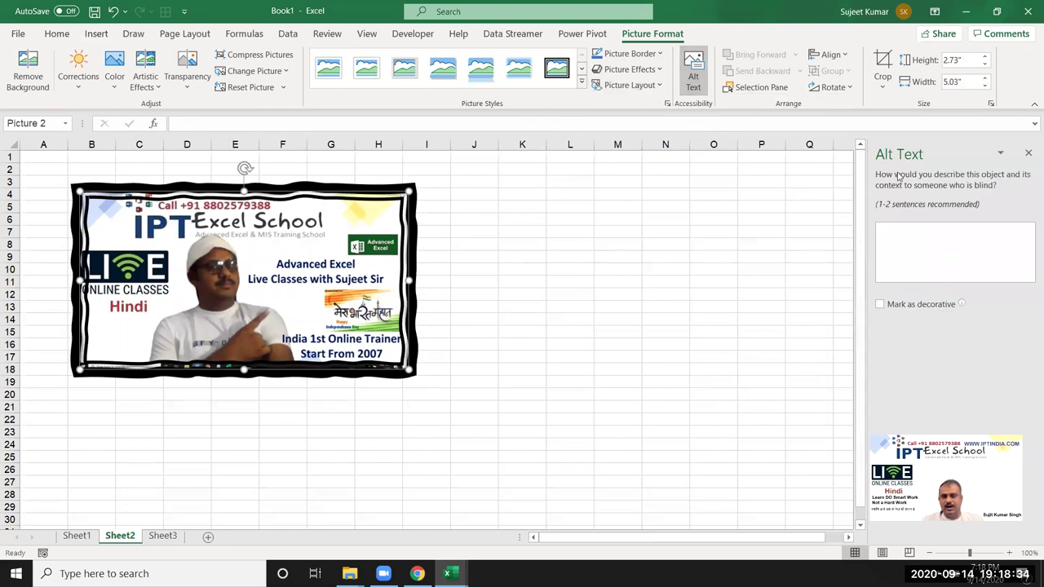
pyautogui.click(1029, 154)
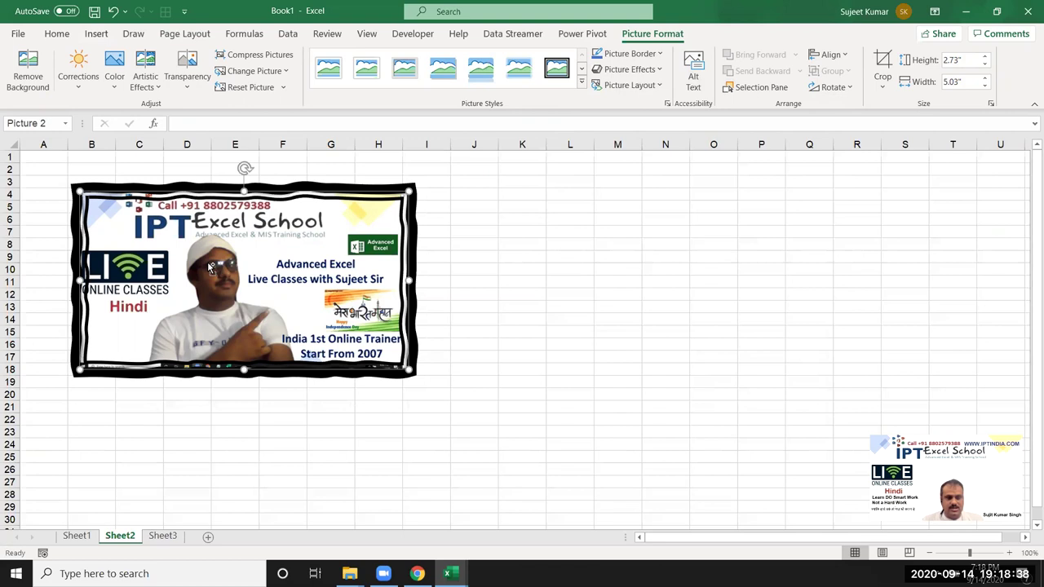
# Step: Duplicate the banner picture, send the copy backward and nudge it right of the original
pyautogui.moveTo(209, 267)
pyautogui.keyDown('ctrl'); pyautogui.mouseDown()
pyautogui.moveTo(602, 264)
pyautogui.moveTo(605, 326)
pyautogui.mouseUp(); pyautogui.keyUp('ctrl')
pyautogui.keyDown('ctrl'); pyautogui.click(339, 276); pyautogui.keyUp('ctrl')
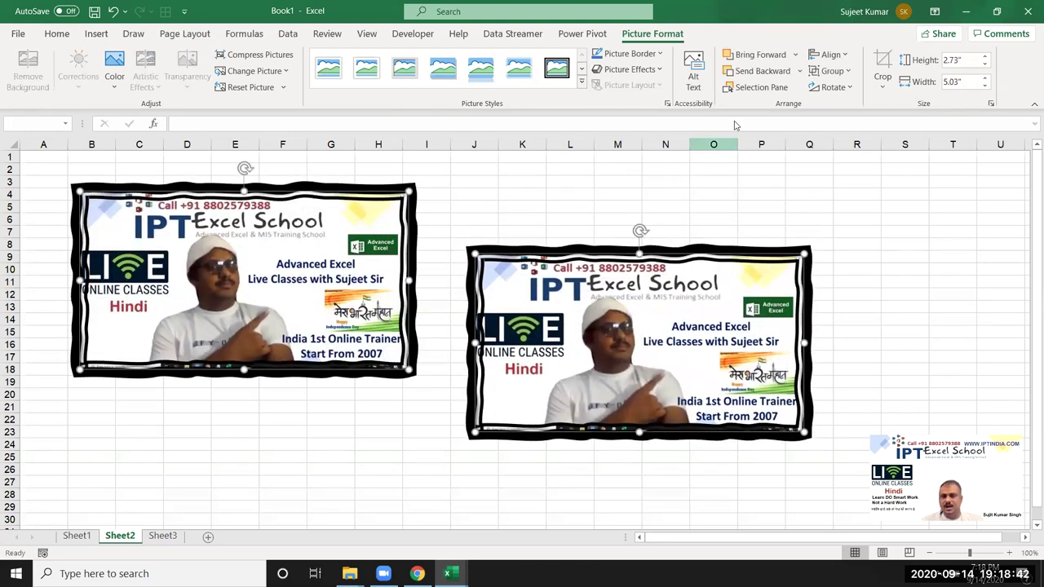
pyautogui.click(594, 154)
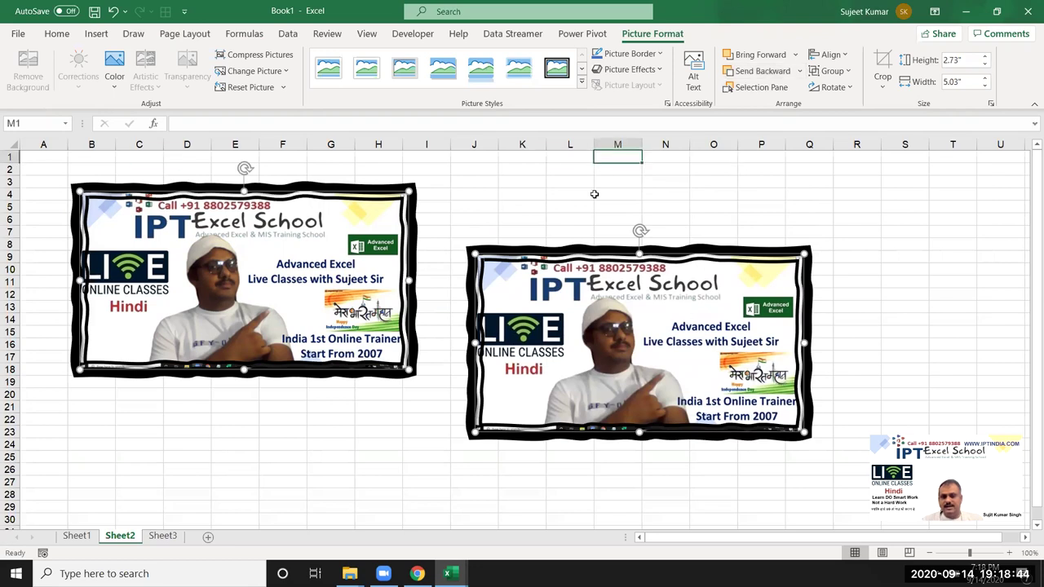
pyautogui.click(542, 323)
pyautogui.moveTo(541, 323); pyautogui.dragTo(378, 267)
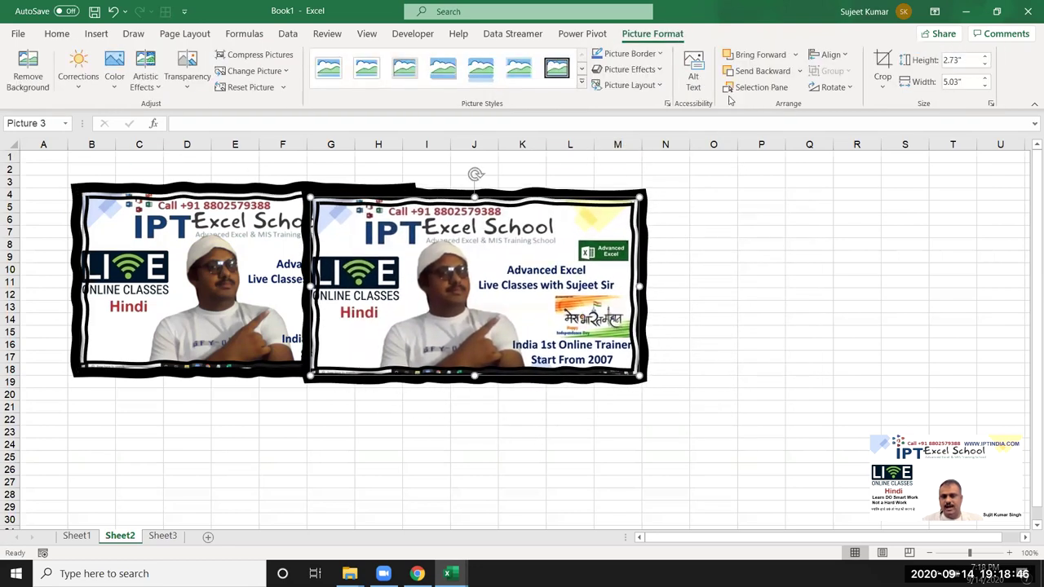
pyautogui.click(757, 72)
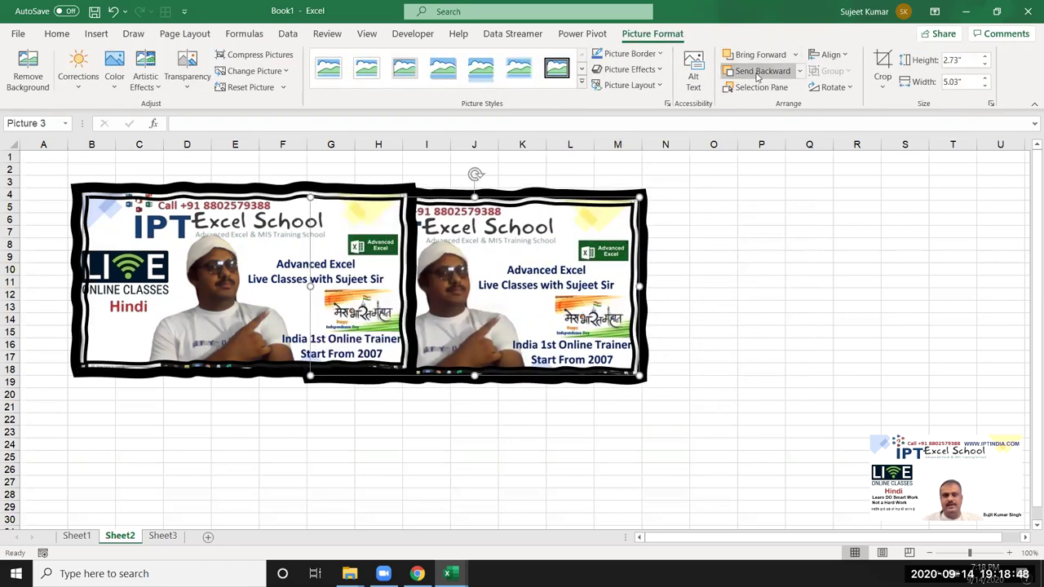
pyautogui.press('Right')
pyautogui.press('Right')
pyautogui.press('Right')
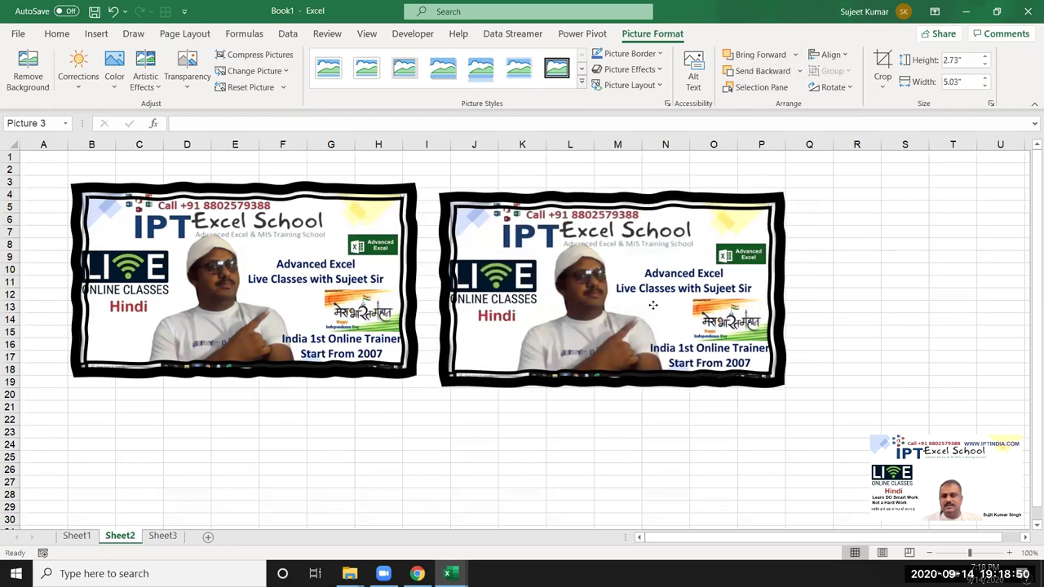
# Step: In the Selection Pane, toggle Picture 3's visibility several times, leaving it visible
pyautogui.click(758, 87)
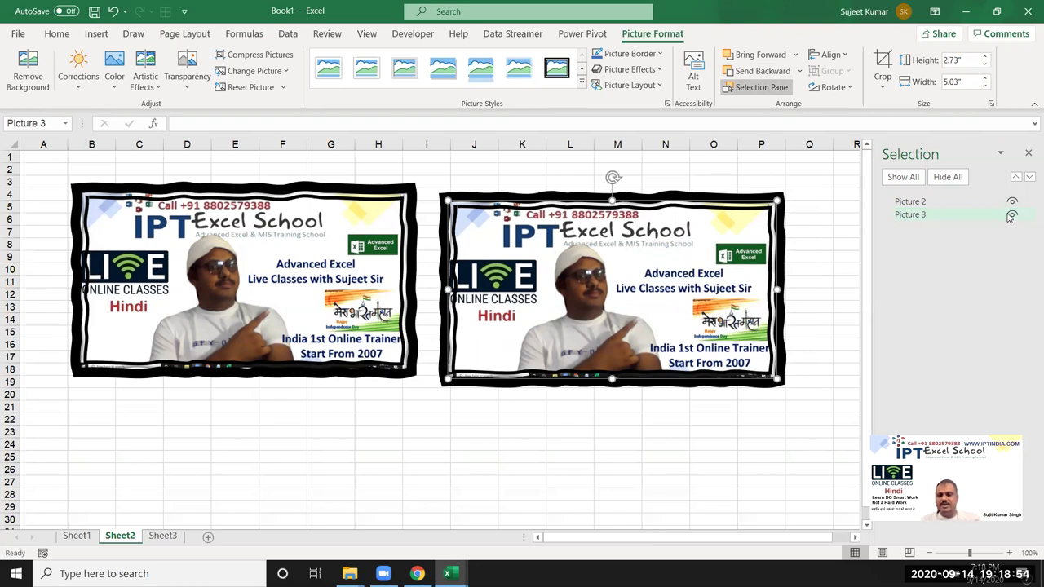
pyautogui.click(1012, 214)
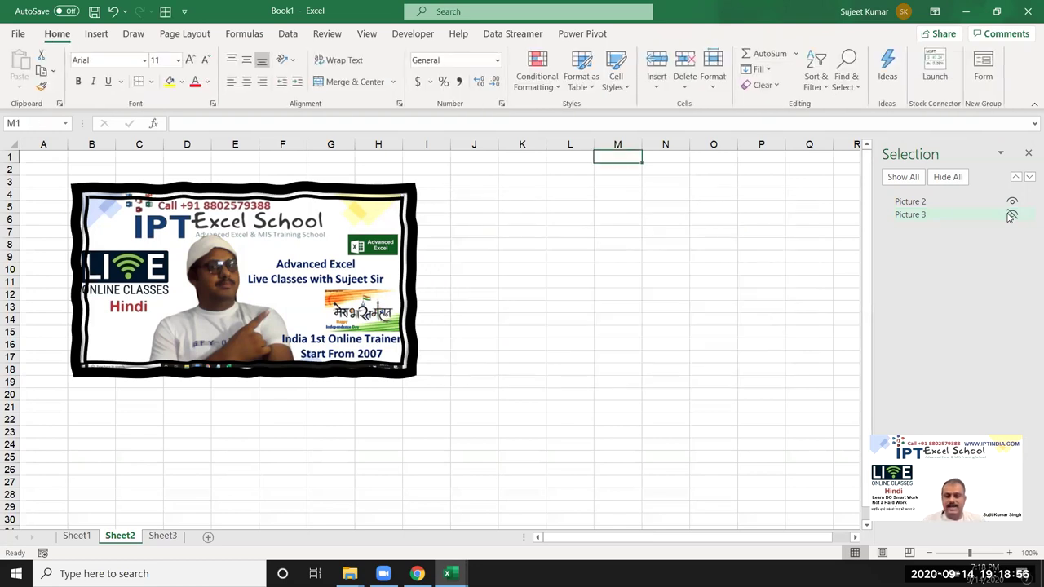
pyautogui.click(1011, 215)
pyautogui.click(1011, 215)
pyautogui.click(1012, 215)
pyautogui.click(1011, 214)
pyautogui.click(1011, 215)
pyautogui.click(1012, 215)
pyautogui.click(1012, 215)
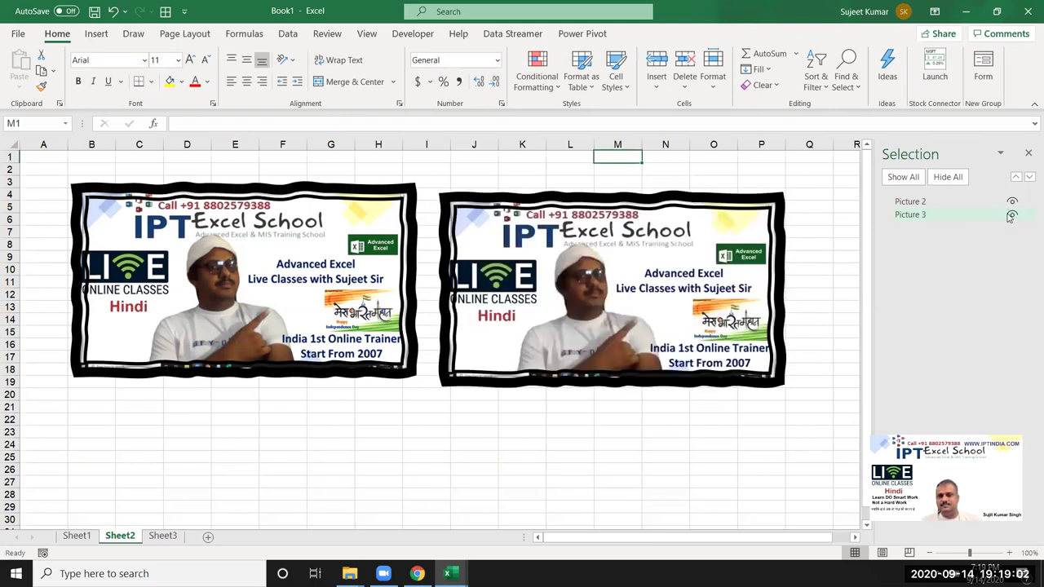
pyautogui.click(96, 34)
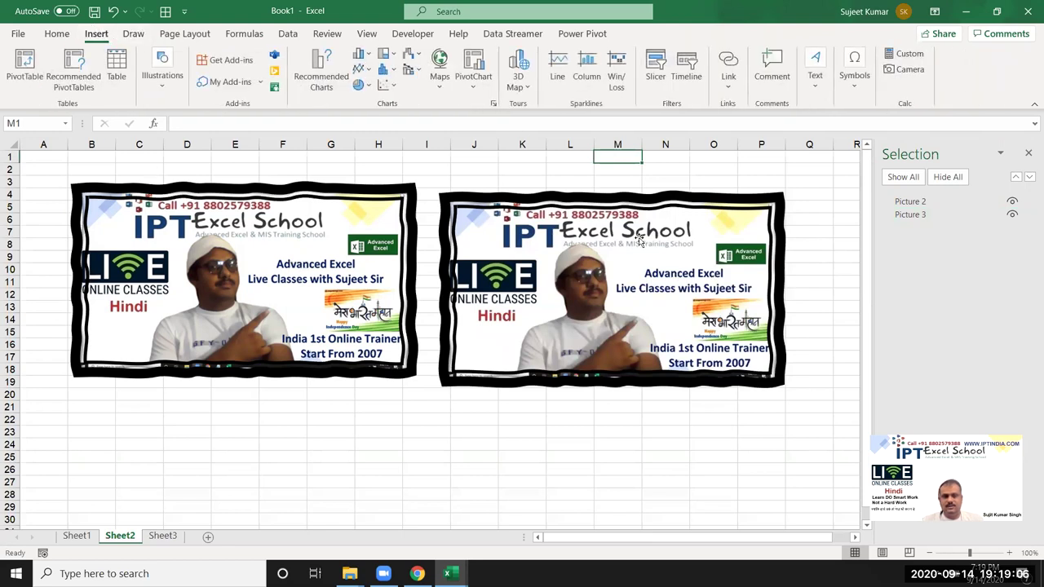
# Step: Move the copy slightly down-right, then select both pictures and align their left edges
pyautogui.click(641, 241)
pyautogui.click(652, 34)
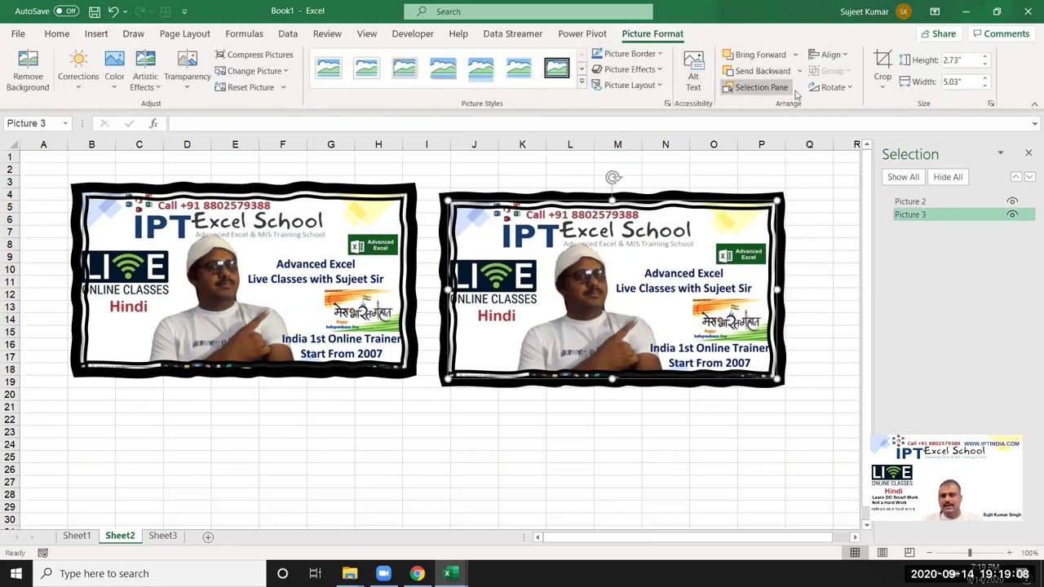
pyautogui.click(831, 55)
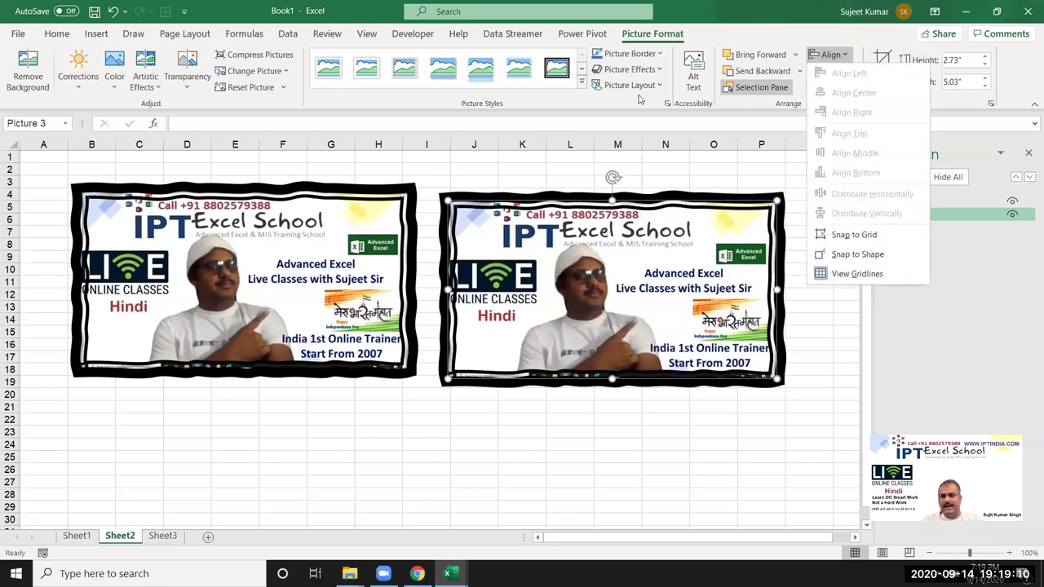
pyautogui.click(567, 304)
pyautogui.click(509, 460)
pyautogui.moveTo(507, 359); pyautogui.dragTo(522, 430)
pyautogui.keyDown('ctrl'); pyautogui.click(339, 334); pyautogui.keyUp('ctrl')
pyautogui.click(826, 55)
pyautogui.click(844, 72)
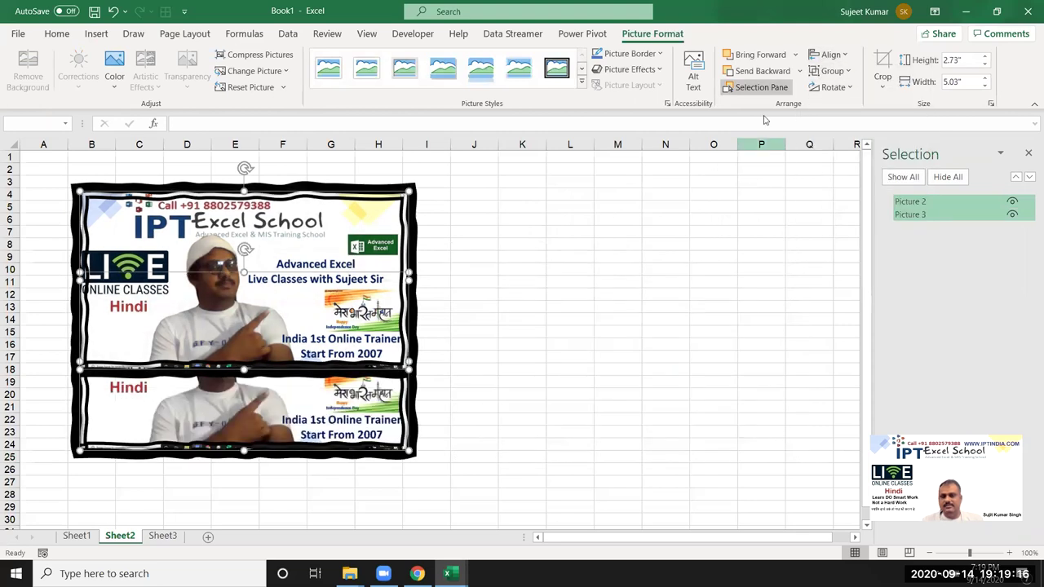
# Step: Undo the left alignment and align the two pictures by their tops instead
pyautogui.hotkey('ctrl', 'z')
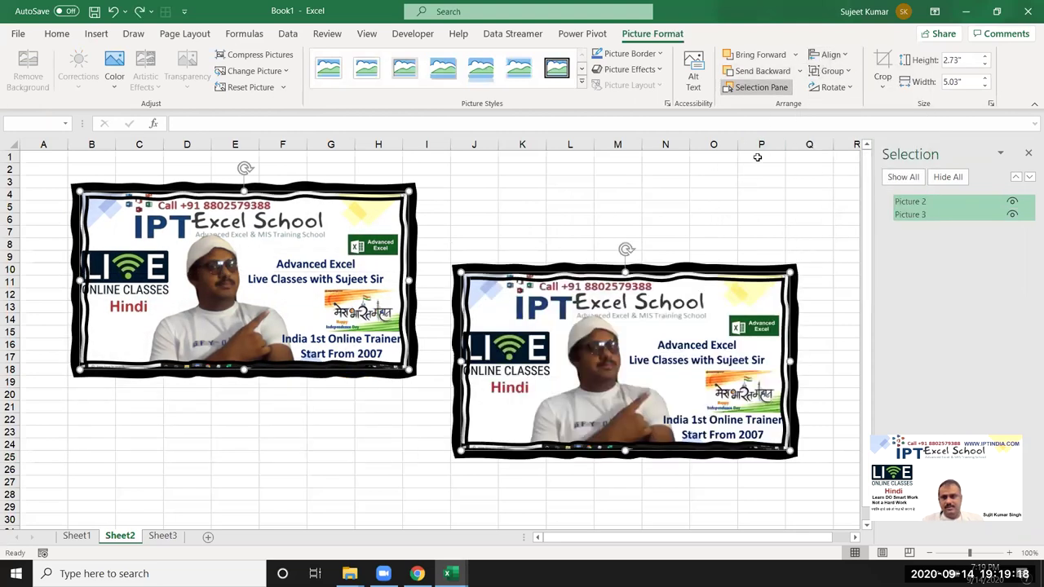
pyautogui.click(814, 55)
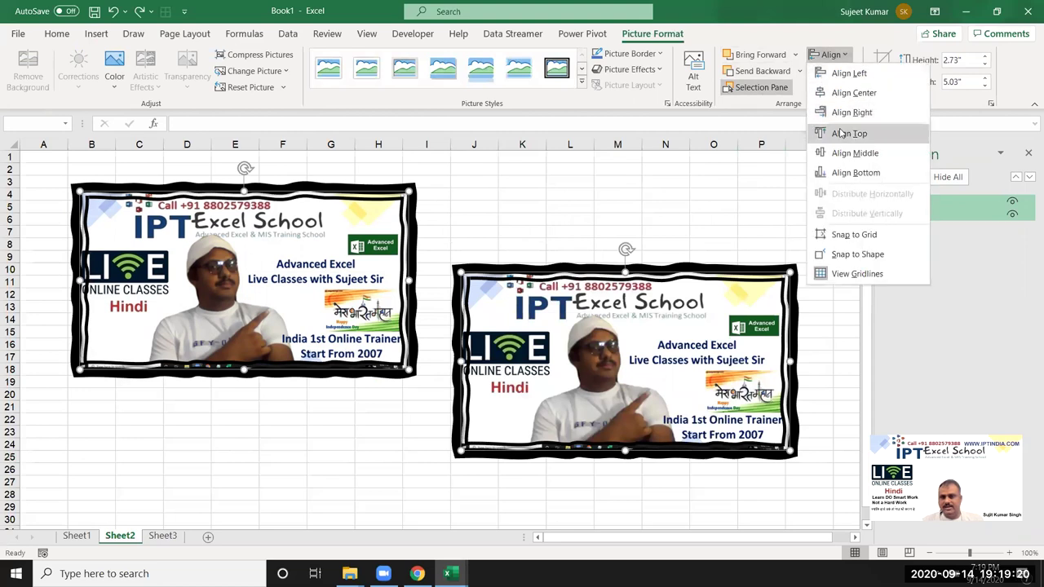
pyautogui.click(846, 133)
pyautogui.click(834, 56)
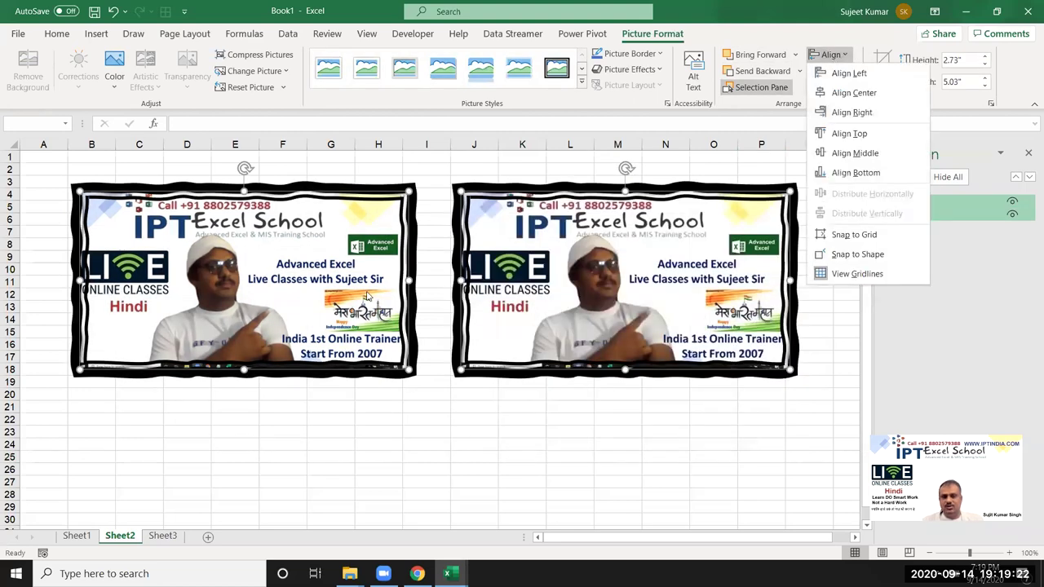
pyautogui.click(656, 420)
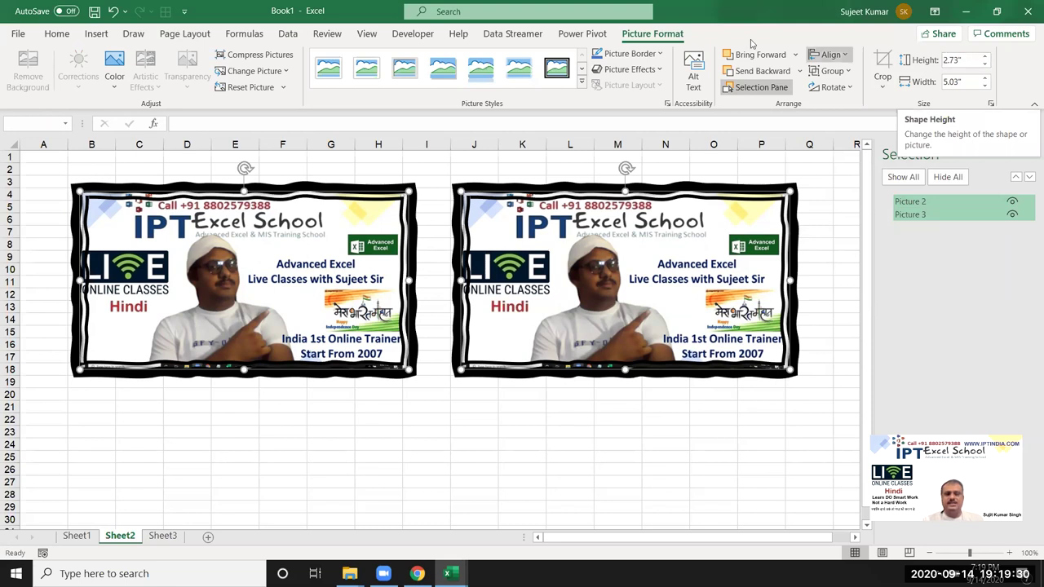
# Step: Close the Selection Pane and clear the selection, then select the right picture
pyautogui.press('Escape')
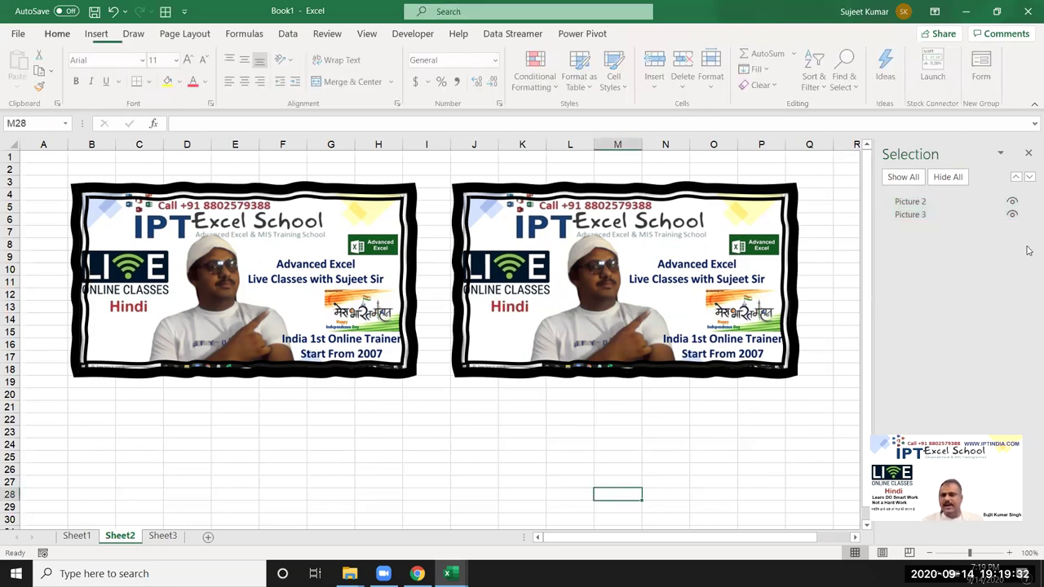
pyautogui.click(1029, 157)
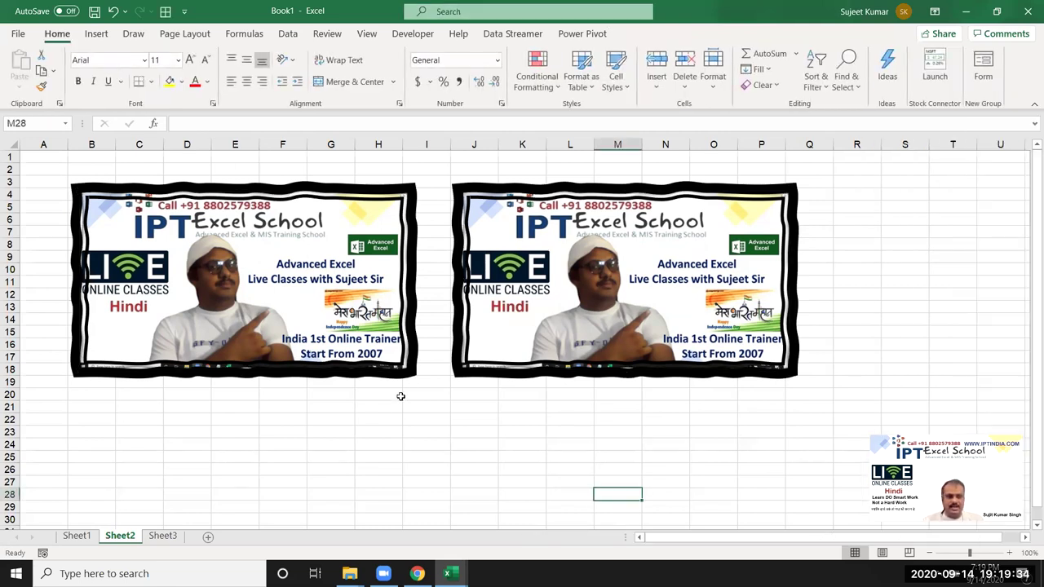
pyautogui.click(400, 418)
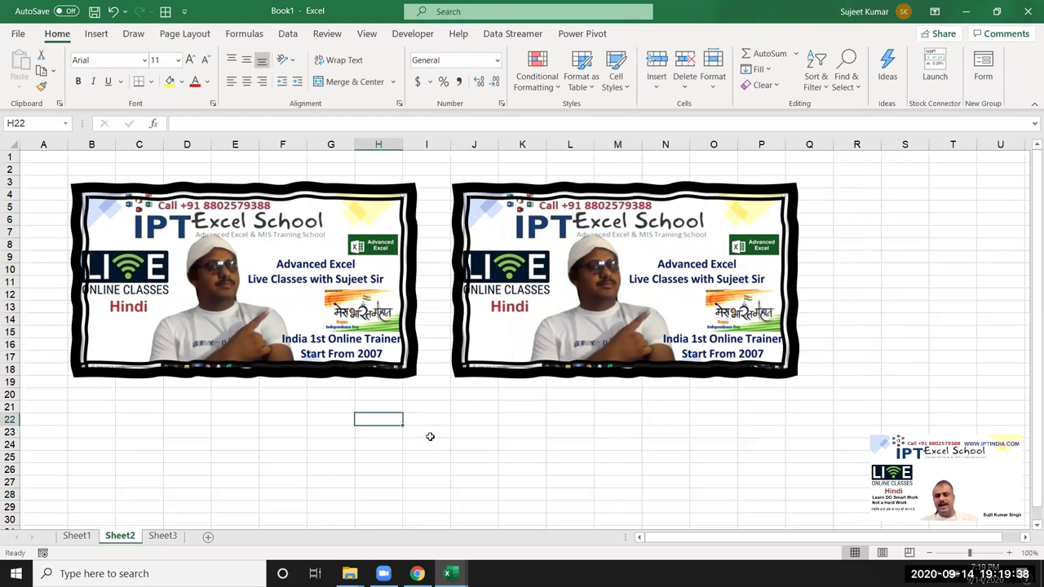
pyautogui.click(525, 355)
# Step: Delete both framed banner pictures from Sheet2
pyautogui.press('Delete')
pyautogui.click(161, 245)
pyautogui.press('Delete')
# Step: Draw a Round Diagonal Corner Rectangle shape across roughly D5 to K24
pyautogui.click(96, 33)
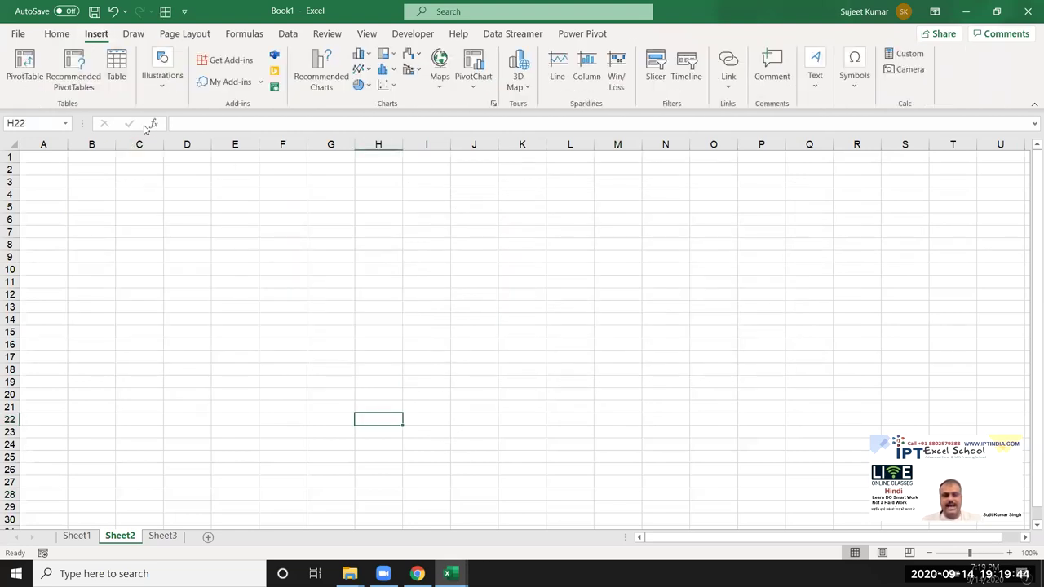
pyautogui.click(163, 75)
pyautogui.click(186, 145)
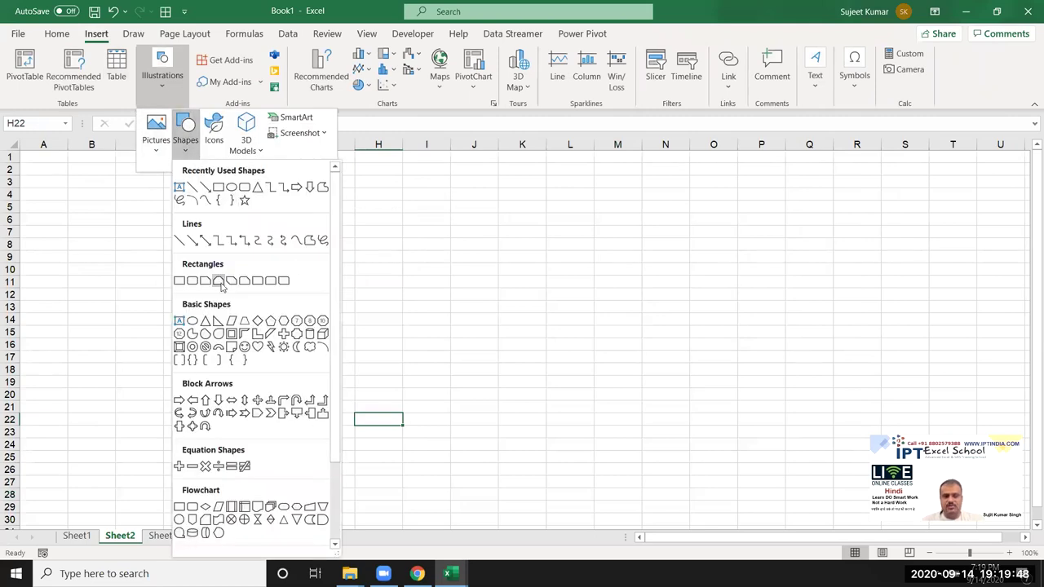
pyautogui.click(278, 282)
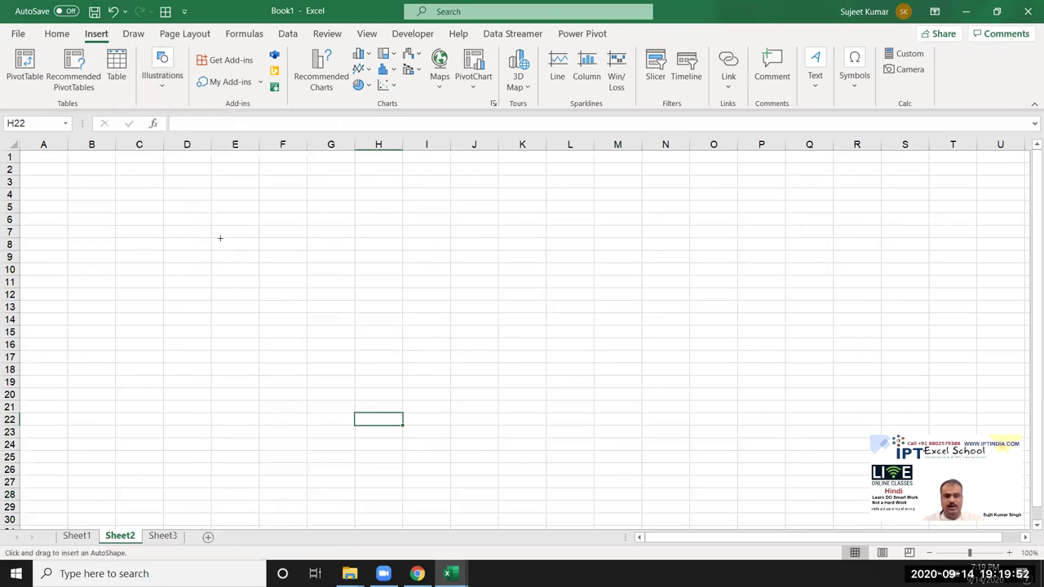
pyautogui.moveTo(221, 238); pyautogui.dragTo(599, 471)
pyautogui.moveTo(478, 406); pyautogui.dragTo(419, 378)
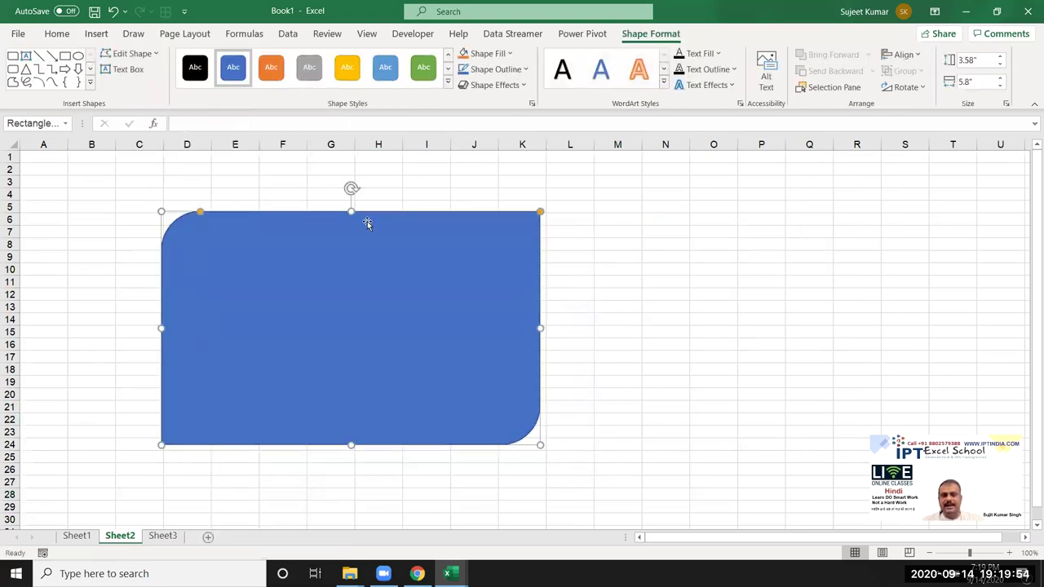
# Step: Browse the shape styles, fill colours and text styles without changing the rectangle
pyautogui.click(447, 84)
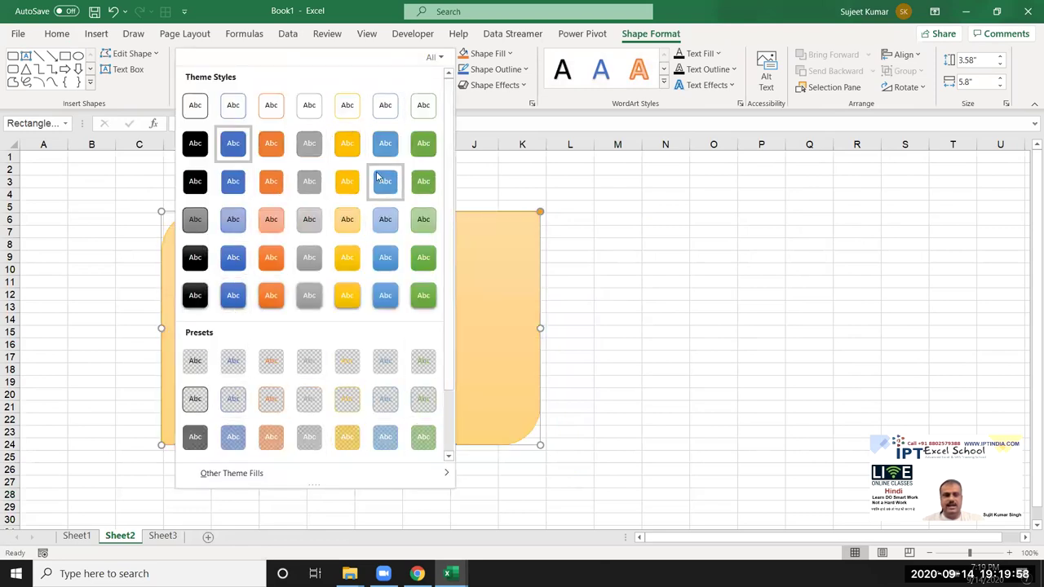
pyautogui.click(514, 117)
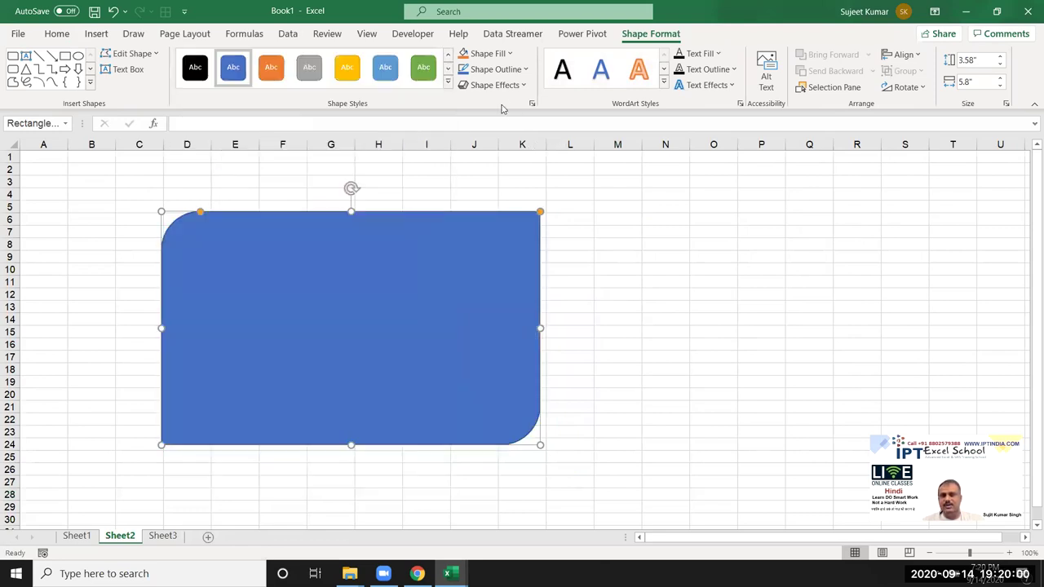
pyautogui.click(500, 37)
pyautogui.click(650, 34)
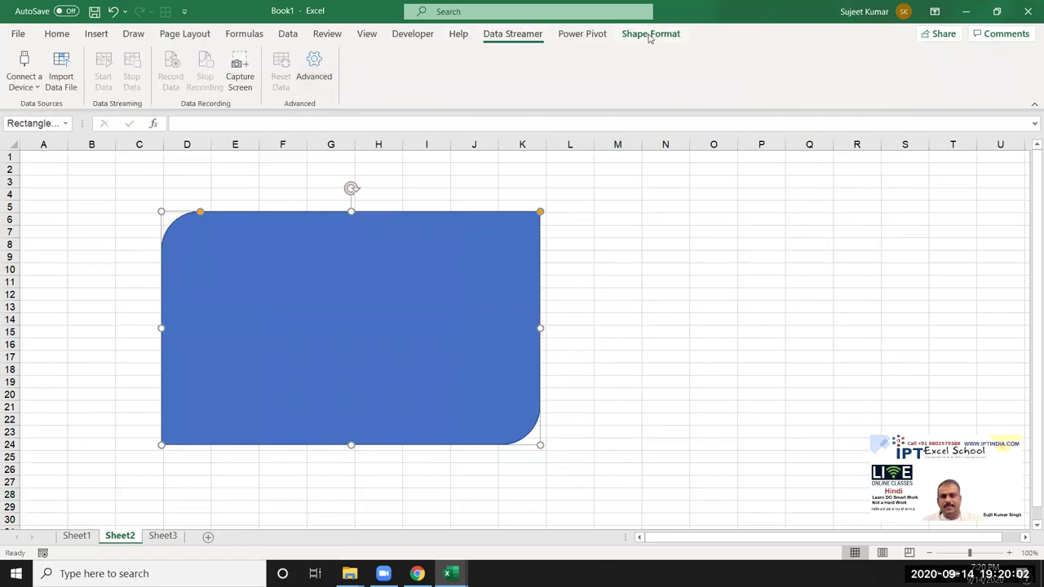
pyautogui.click(487, 55)
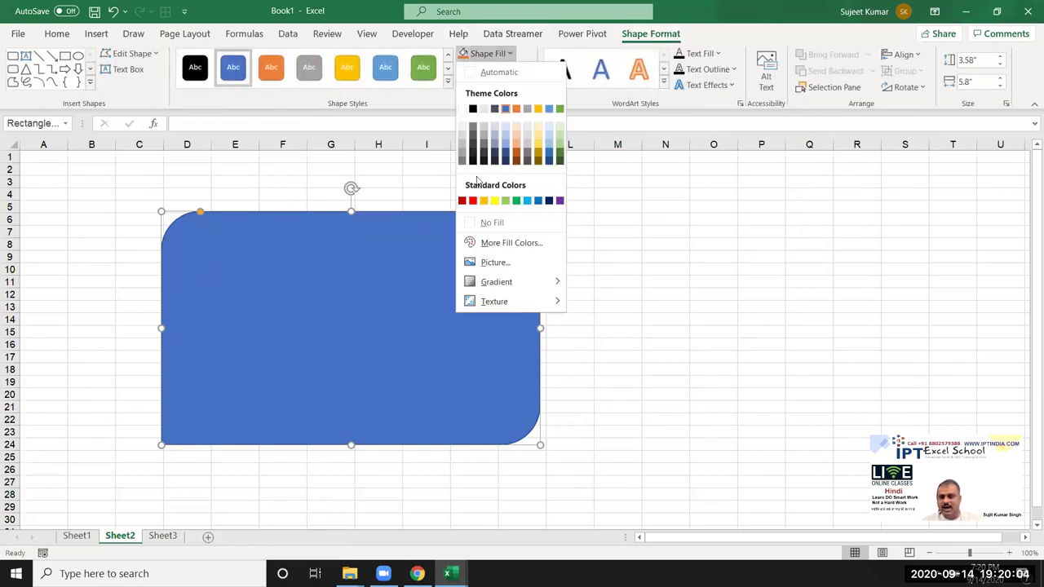
pyautogui.click(596, 104)
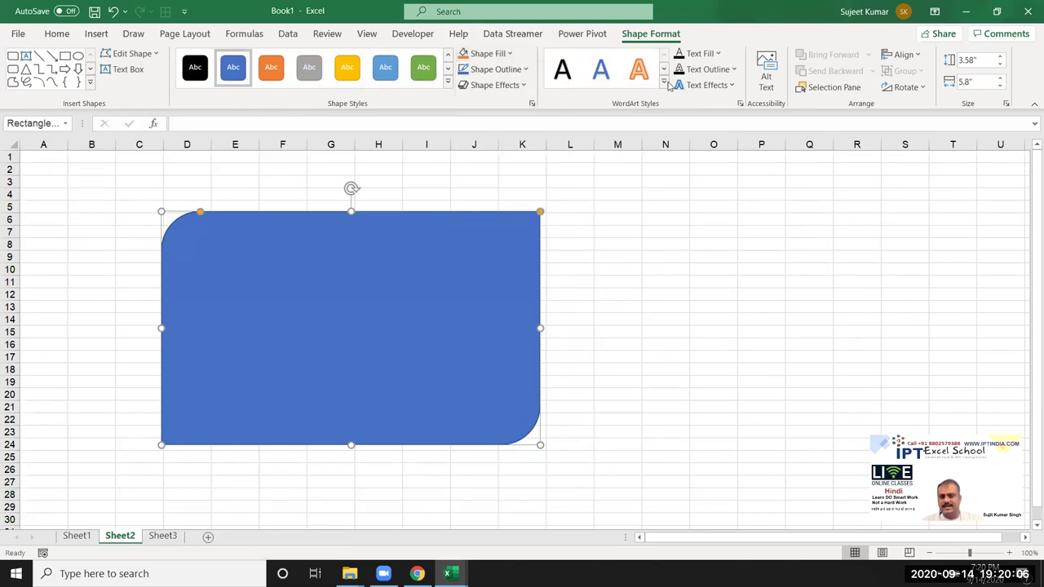
pyautogui.click(665, 81)
pyautogui.click(807, 116)
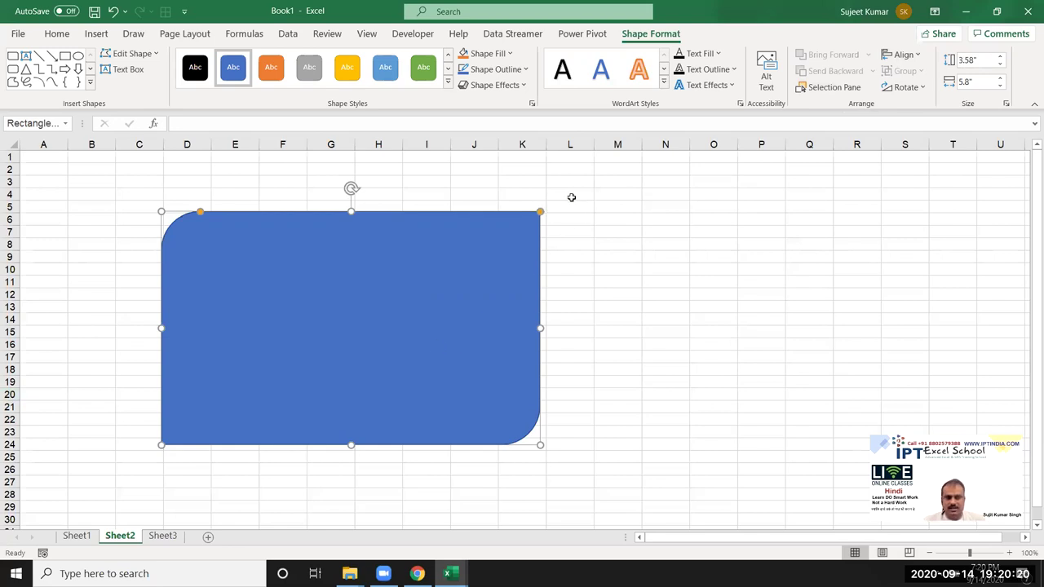
pyautogui.click(137, 54)
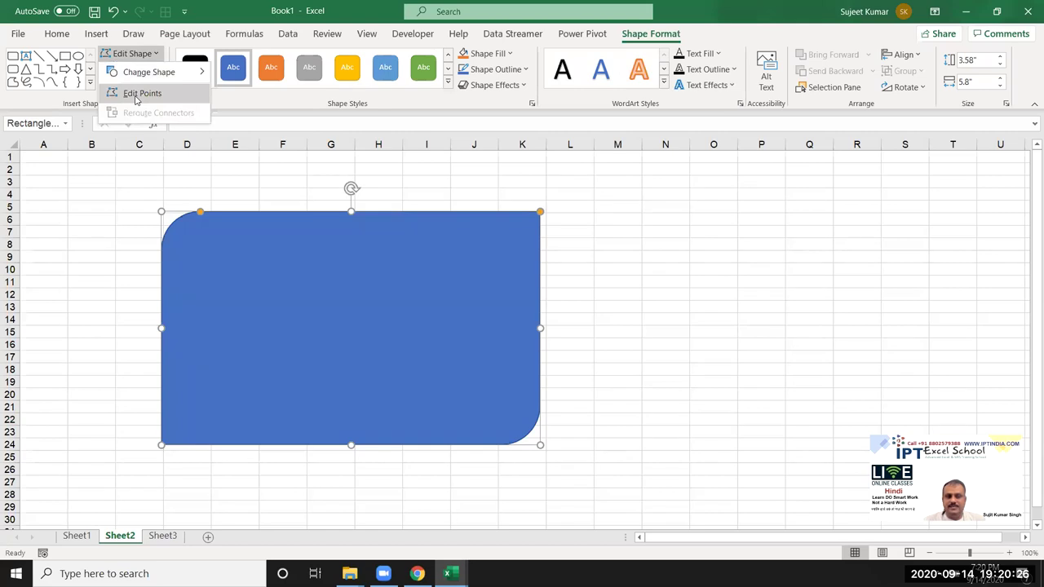
# Step: Use Edit Points to peak the top-right corner and bulge the right edge, then delete the shape
pyautogui.click(137, 95)
pyautogui.moveTo(540, 211); pyautogui.dragTo(553, 186)
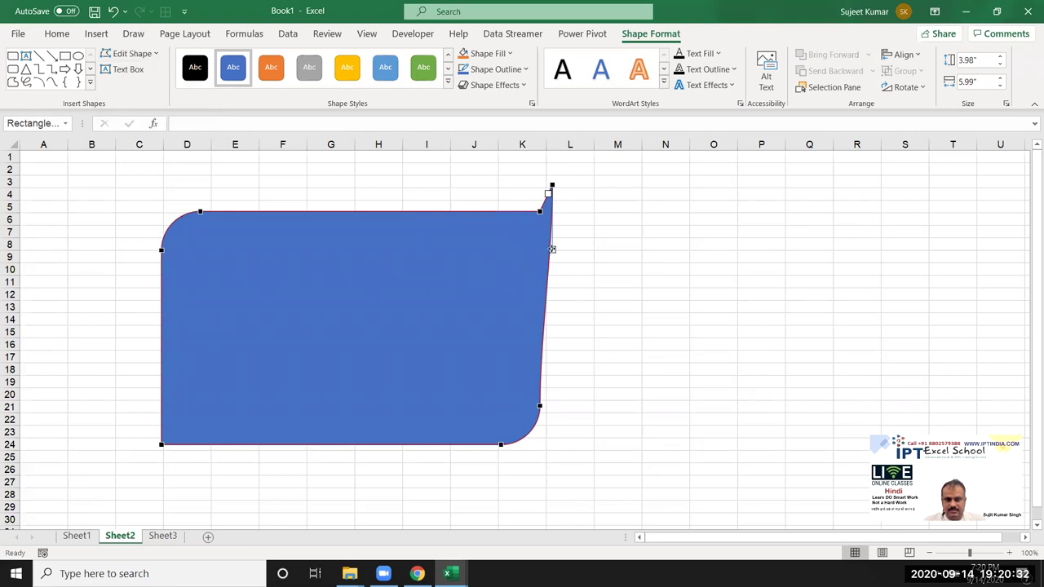
pyautogui.moveTo(554, 248); pyautogui.dragTo(633, 251)
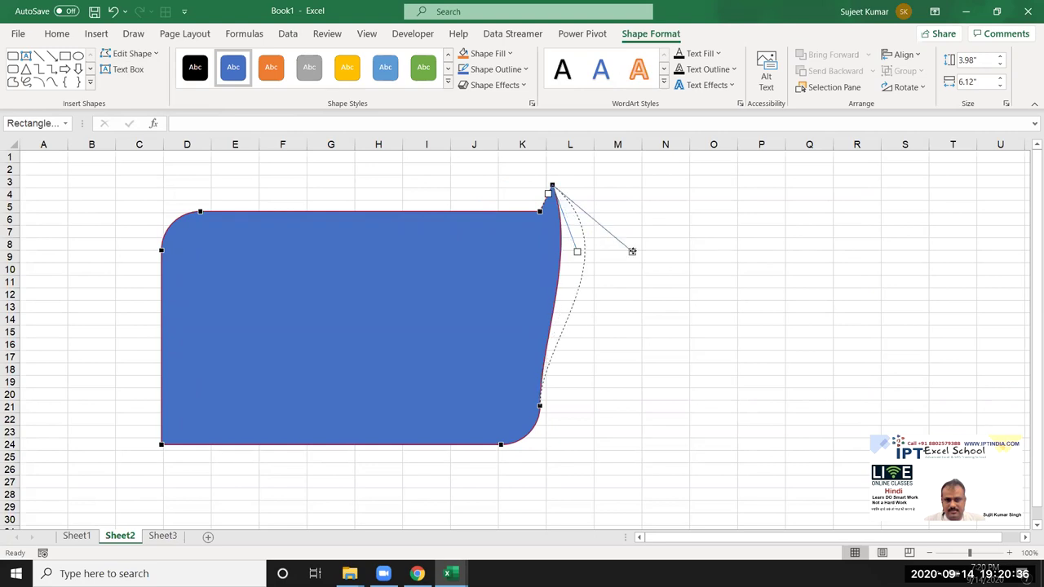
pyautogui.click(667, 322)
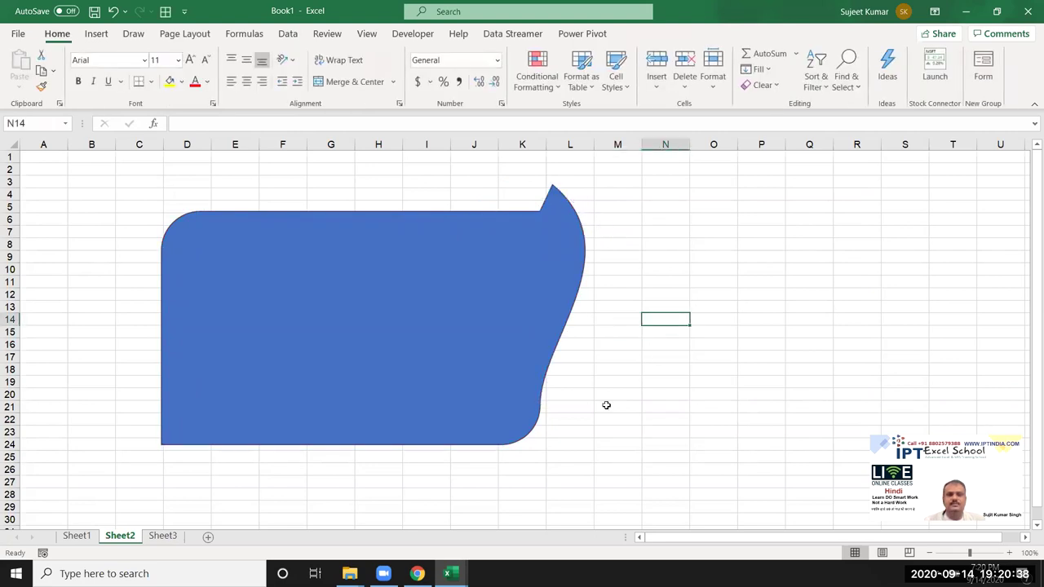
pyautogui.moveTo(416, 378); pyautogui.dragTo(364, 366)
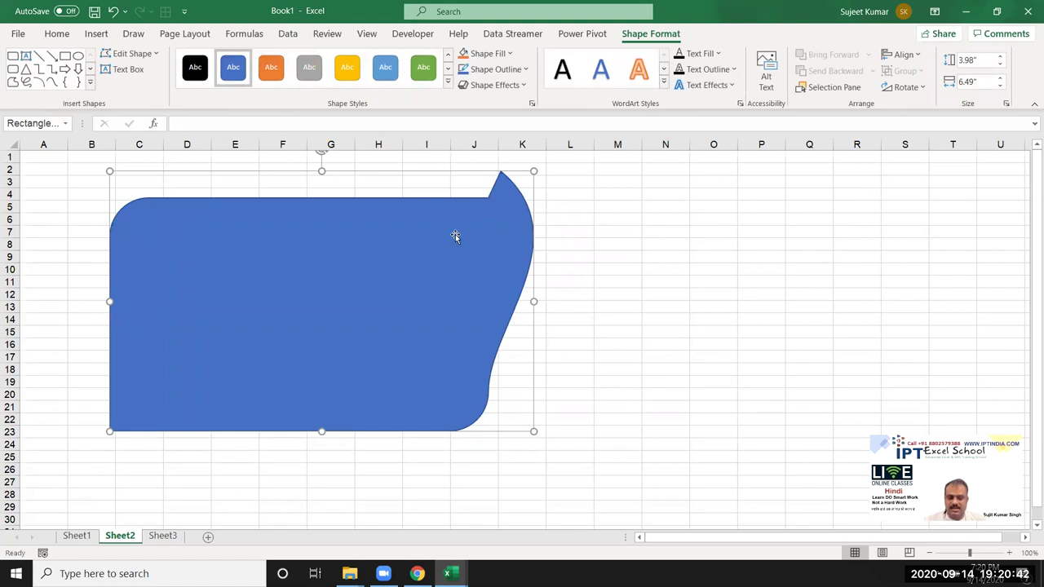
pyautogui.press('Delete')
# Step: Insert the black dinosaur icon from the Icons library
pyautogui.click(97, 36)
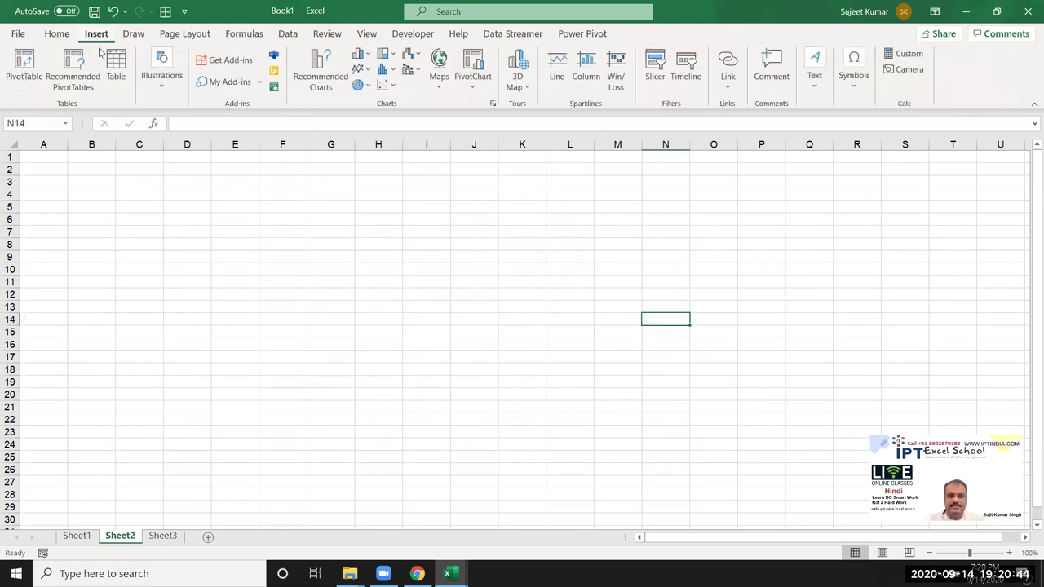
pyautogui.click(147, 94)
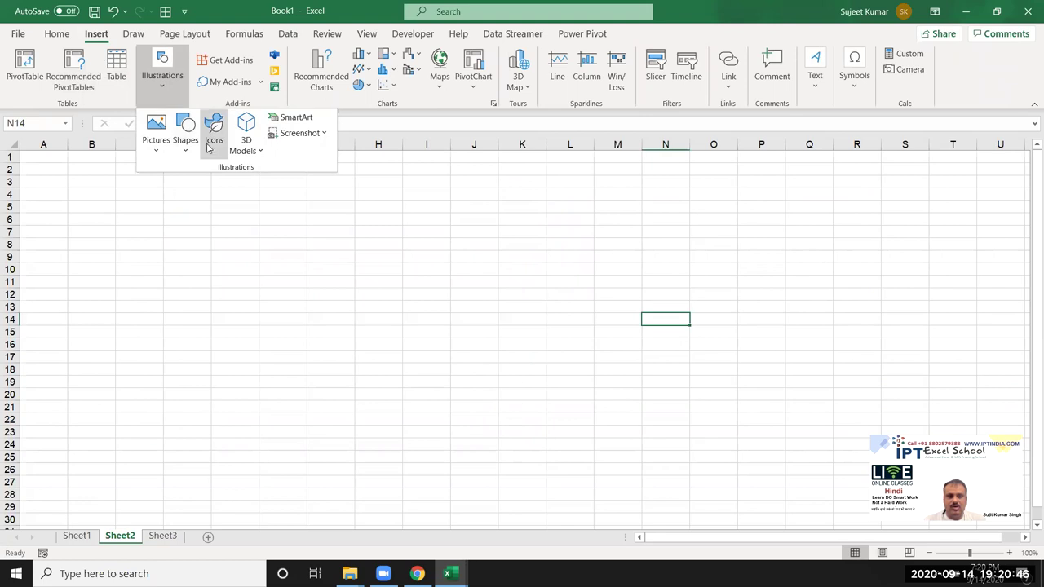
pyautogui.click(187, 150)
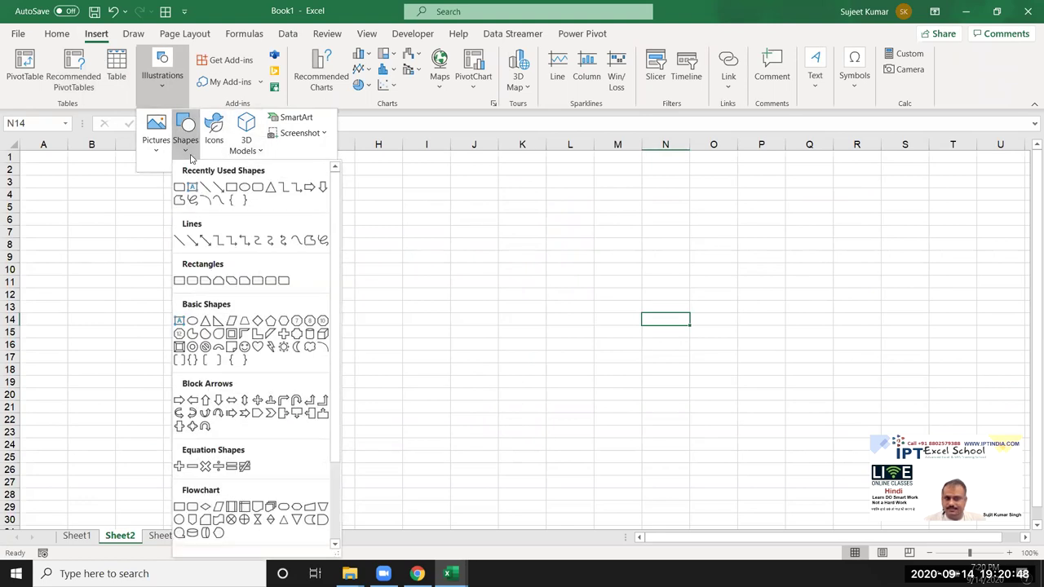
pyautogui.click(214, 143)
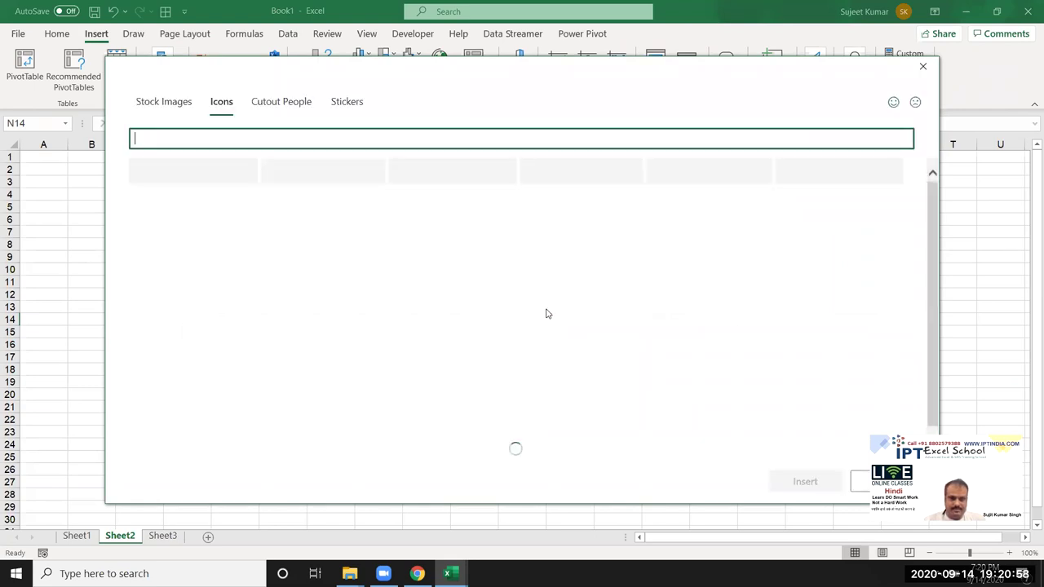
pyautogui.scroll(-1, 620, 359)
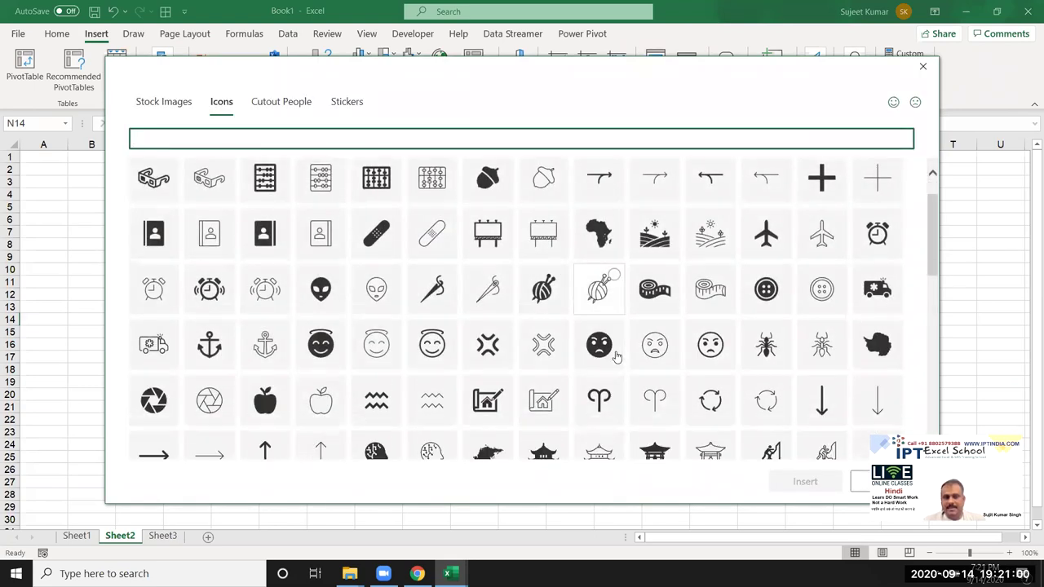
pyautogui.scroll(-4, 616, 351)
pyautogui.scroll(-2, 616, 352)
pyautogui.scroll(-3, 616, 352)
pyautogui.scroll(-2, 617, 355)
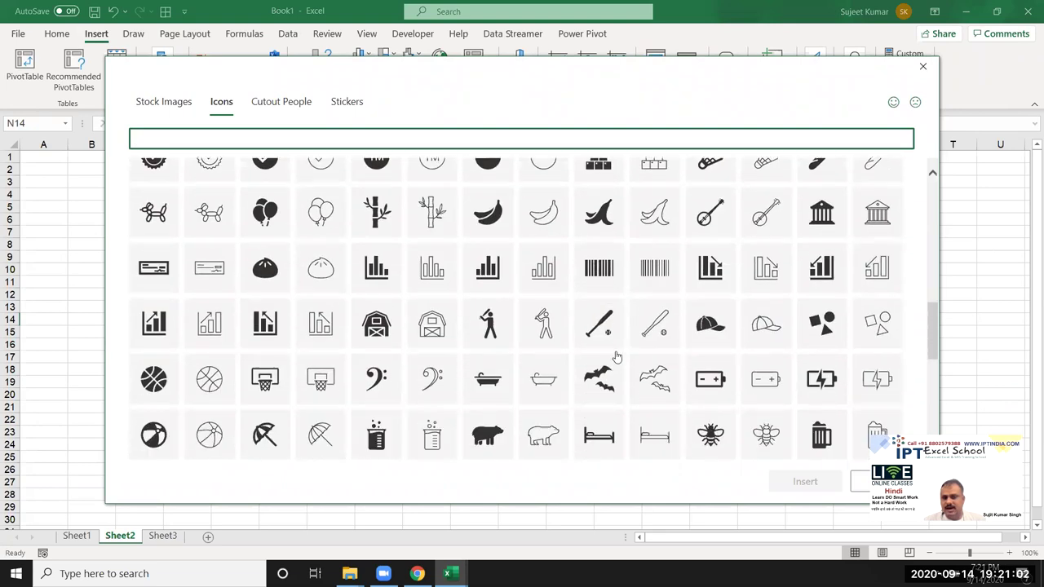
pyautogui.scroll(-2, 618, 358)
pyautogui.scroll(-2, 615, 357)
pyautogui.scroll(-2, 514, 425)
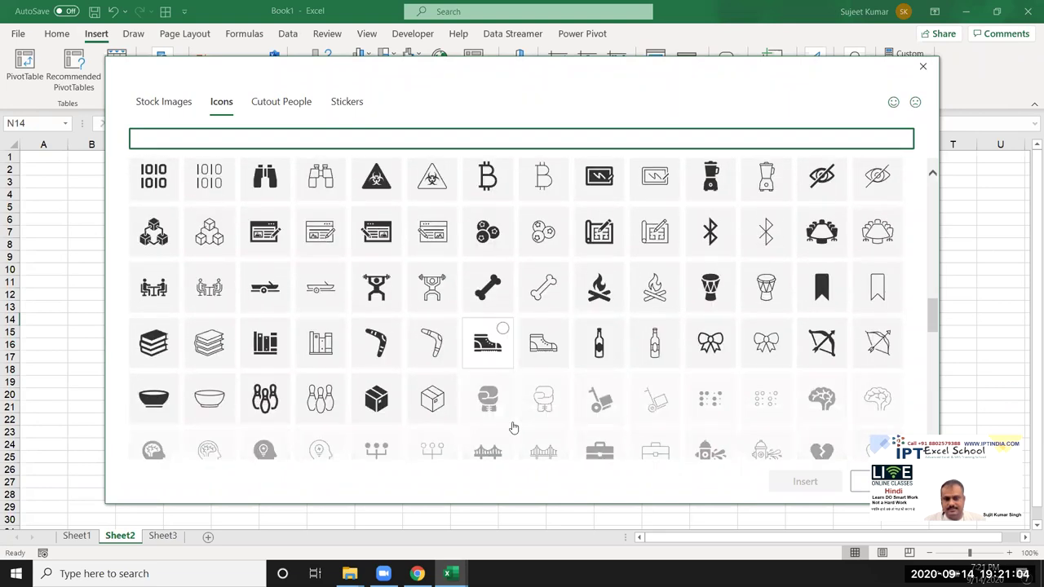
pyautogui.scroll(-2, 513, 427)
pyautogui.scroll(-2, 513, 424)
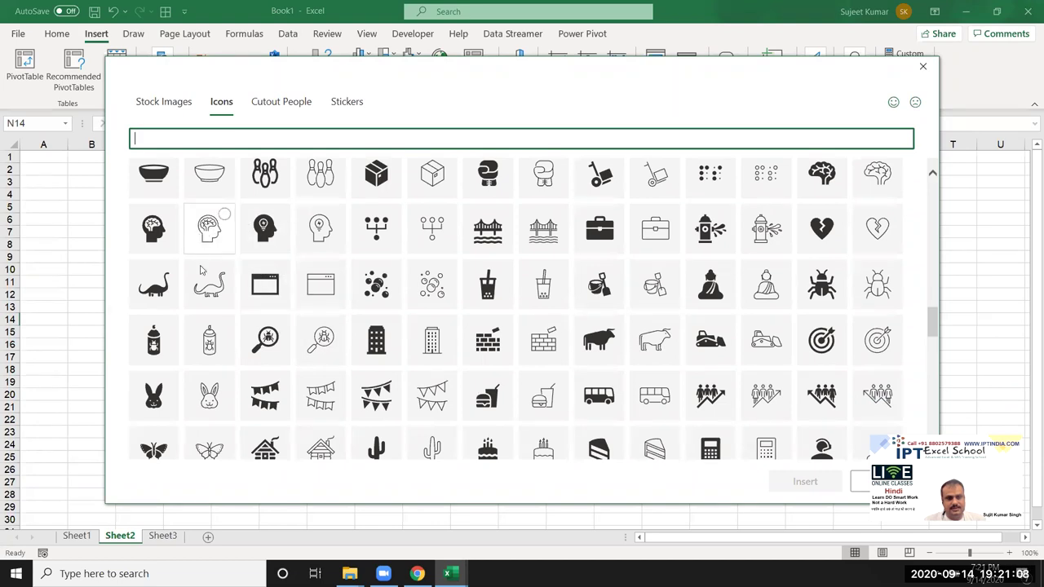
pyautogui.click(155, 285)
pyautogui.click(790, 481)
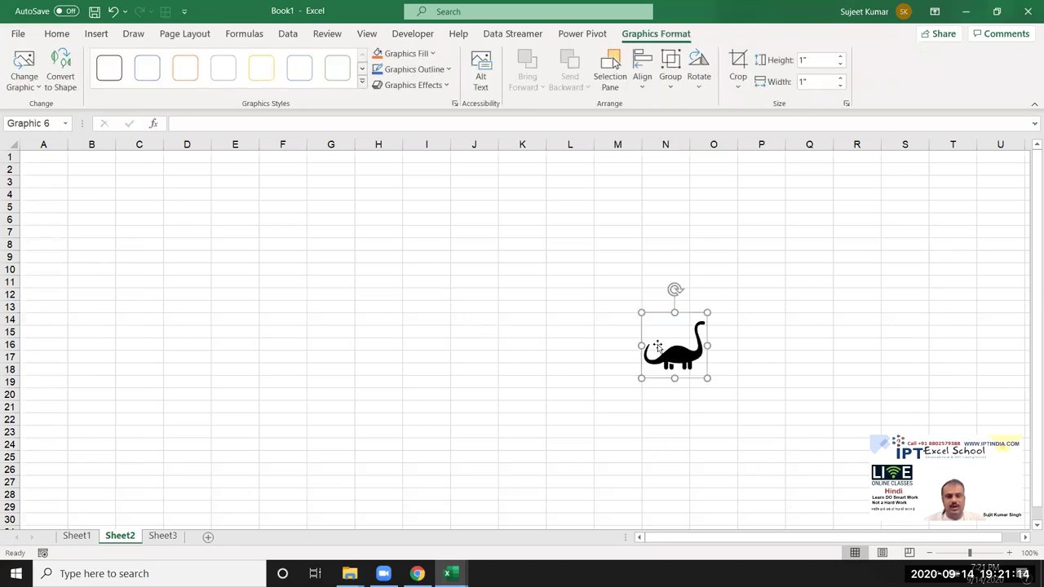
# Step: Move the dinosaur icon to the upper right near column S and deselect it
pyautogui.moveTo(657, 347); pyautogui.dragTo(875, 235)
pyautogui.click(569, 244)
pyautogui.click(96, 34)
pyautogui.click(162, 76)
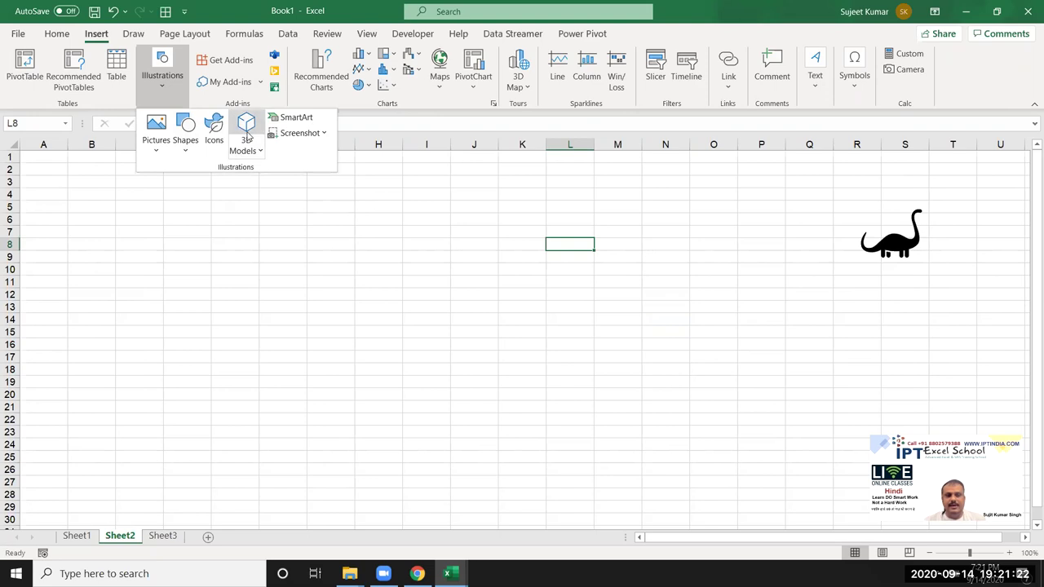
# Step: Insert the kidney and bladder model from the Anatomy collection of stock 3D models
pyautogui.click(245, 129)
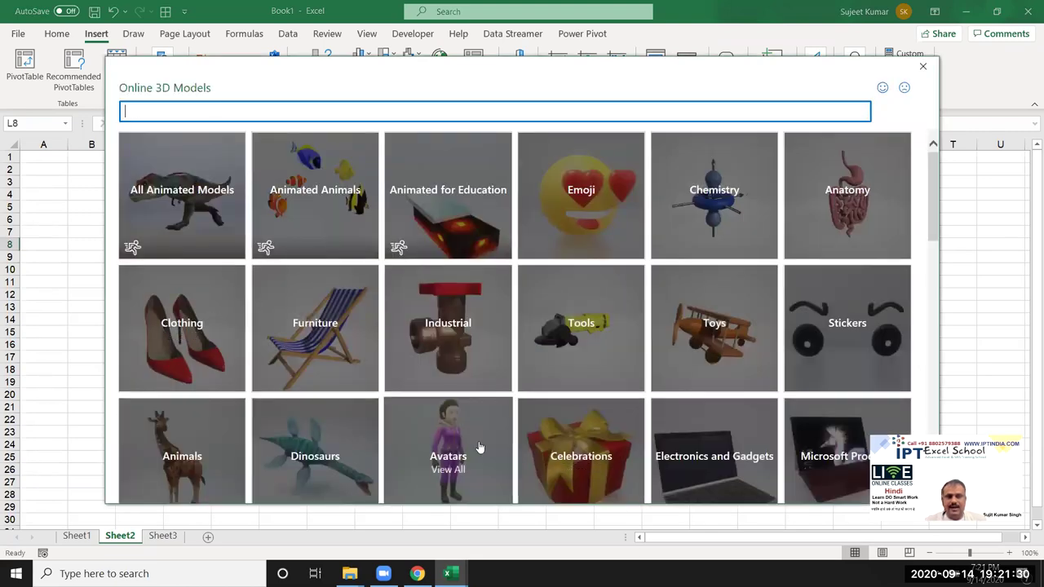
pyautogui.scroll(-3, 480, 445)
pyautogui.scroll(3, 472, 432)
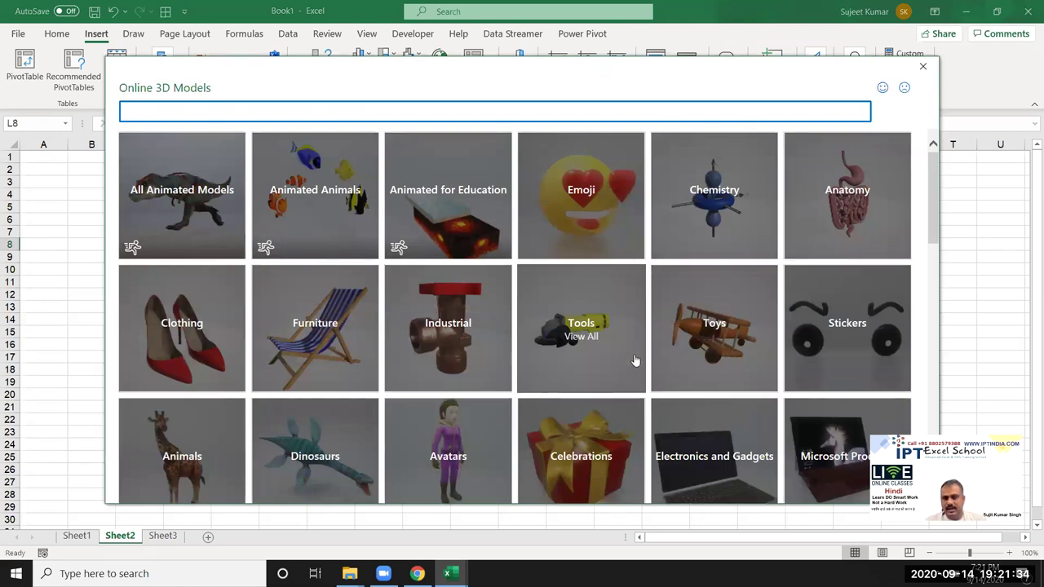
pyautogui.click(831, 225)
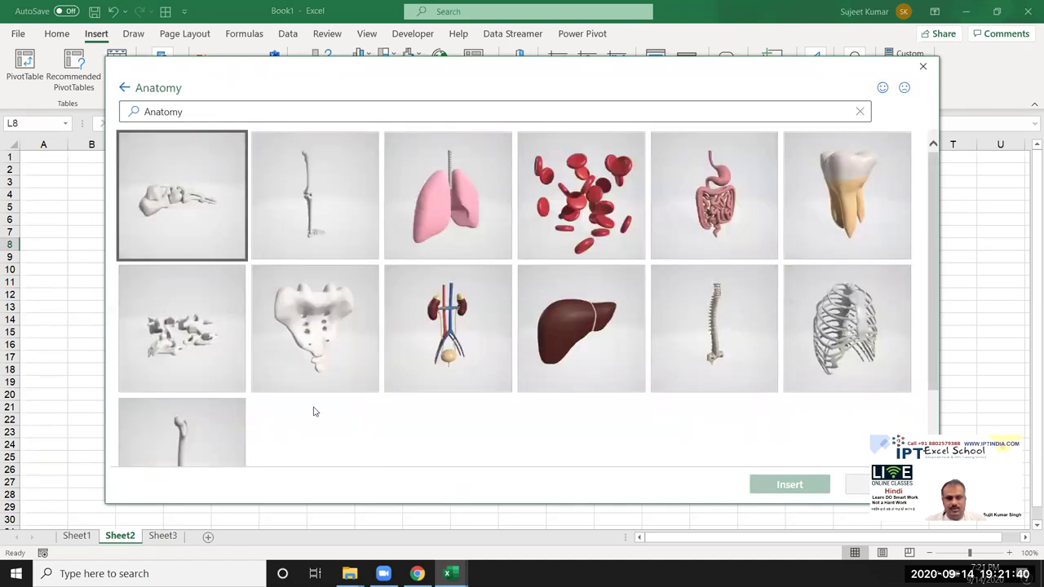
pyautogui.scroll(-3, 614, 368)
pyautogui.scroll(2, 552, 368)
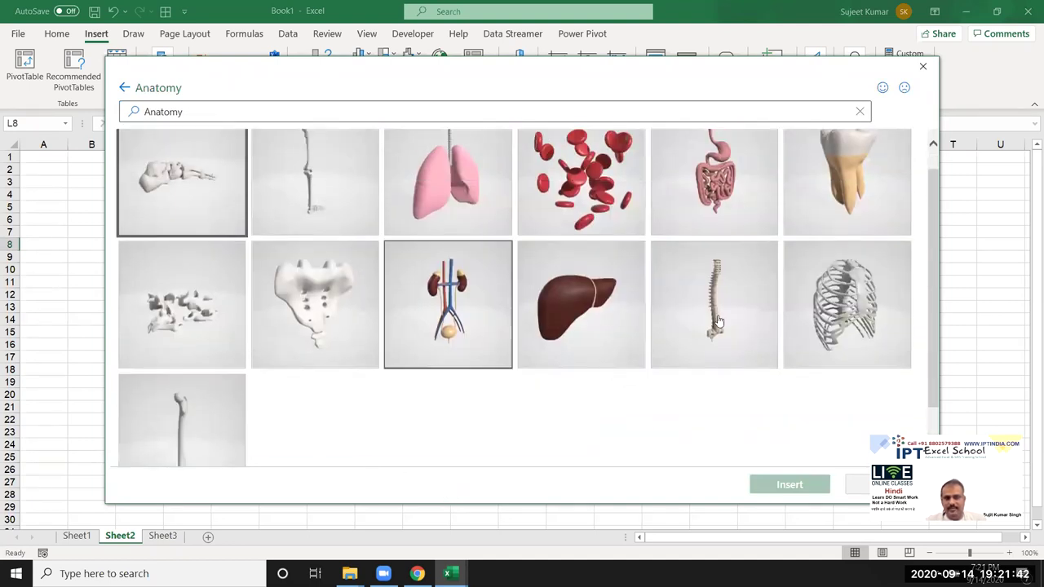
pyautogui.scroll(1, 807, 326)
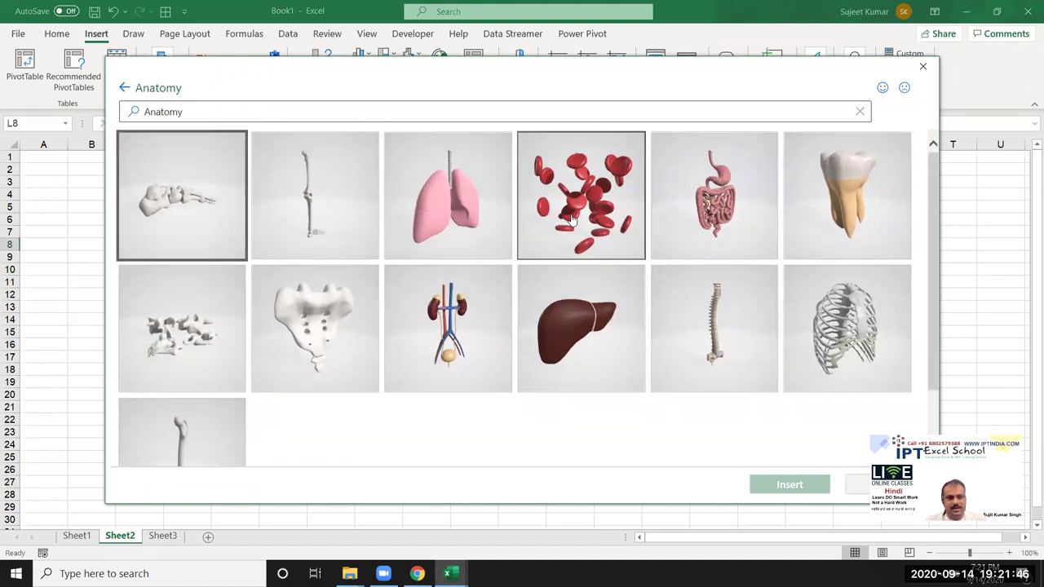
pyautogui.scroll(-3, 245, 380)
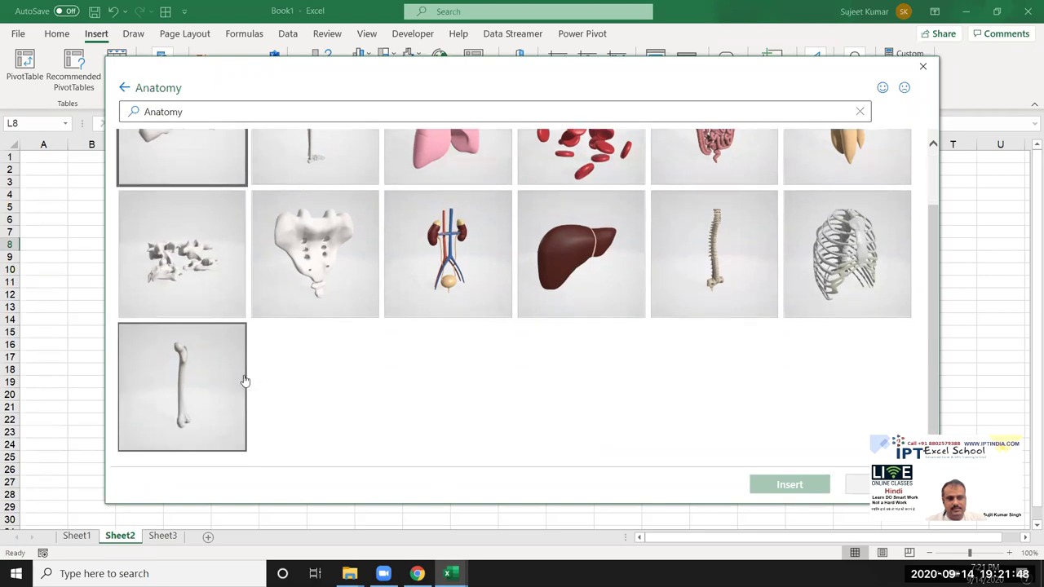
pyautogui.scroll(3, 249, 375)
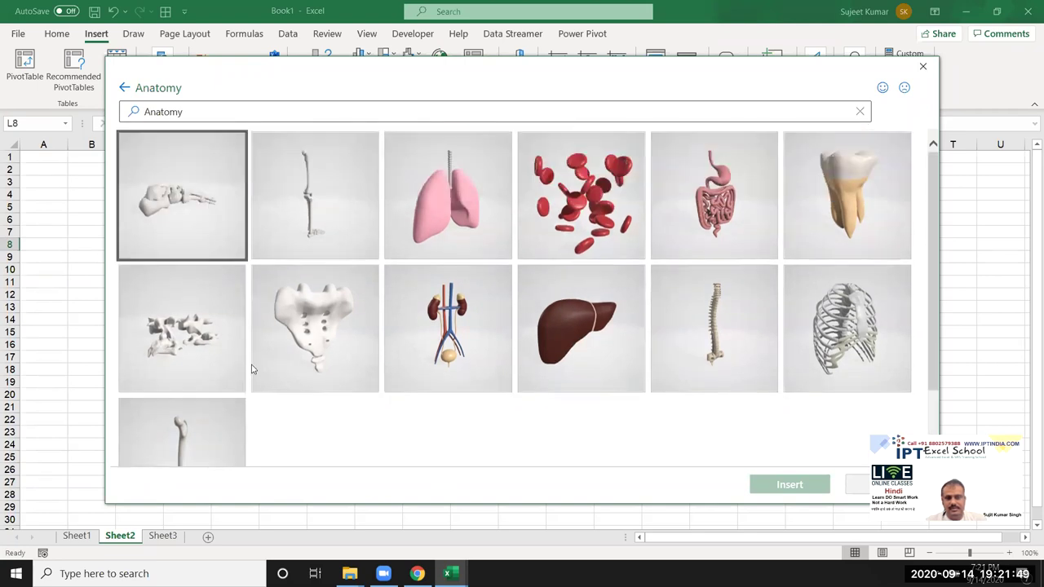
pyautogui.click(478, 344)
pyautogui.click(871, 483)
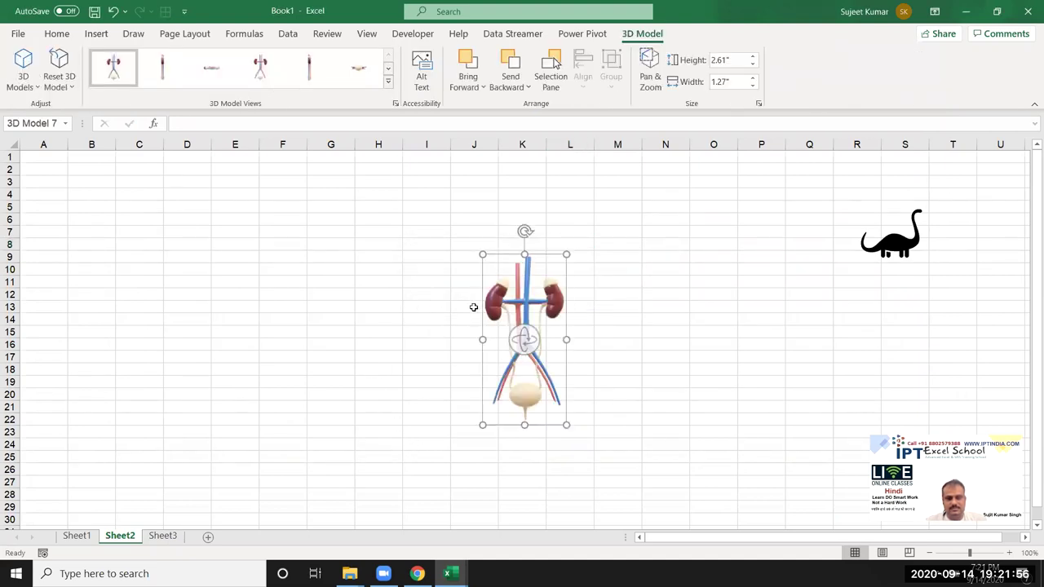
# Step: Move the kidney model to the upper left, enlarge it to 5.64" by 2.75", and turn it front-facing
pyautogui.moveTo(489, 284); pyautogui.dragTo(154, 203)
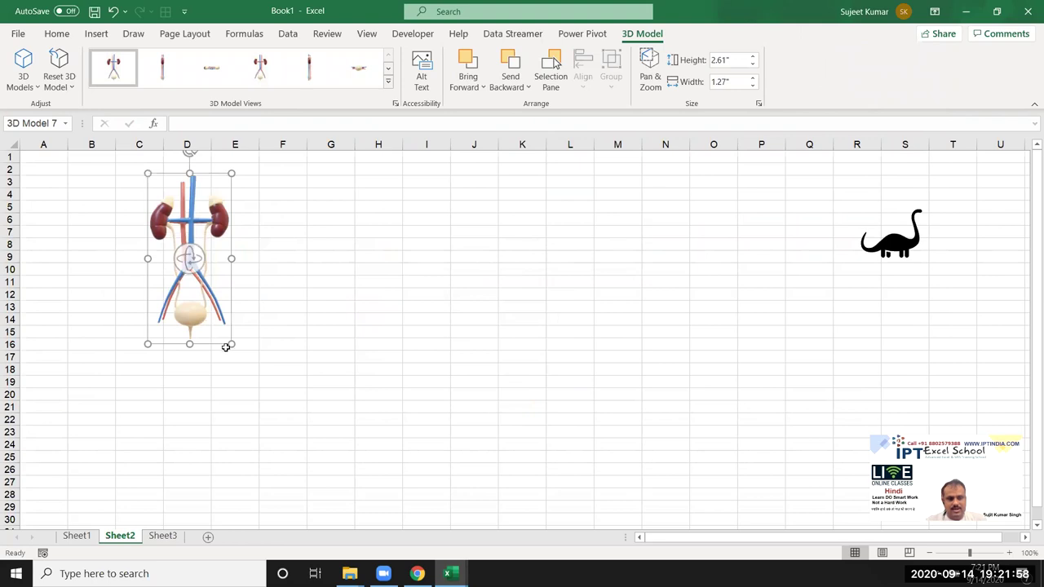
pyautogui.moveTo(231, 344); pyautogui.dragTo(326, 436)
pyautogui.moveTo(274, 361)
pyautogui.mouseDown()
pyautogui.moveTo(607, 382)
pyautogui.moveTo(713, 415)
pyautogui.moveTo(456, 166)
pyautogui.moveTo(489, 474)
pyautogui.moveTo(659, 369)
pyautogui.moveTo(655, 286)
pyautogui.mouseUp()
# Step: Deselect the kidney model and briefly visit the File view before returning to the sheet
pyautogui.click(655, 284)
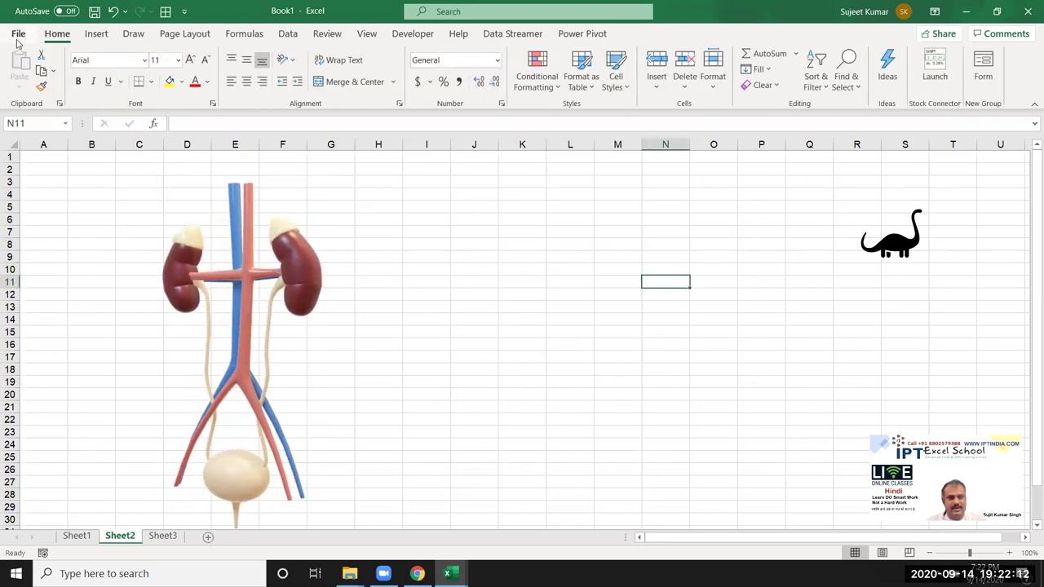
pyautogui.click(18, 34)
pyautogui.click(16, 15)
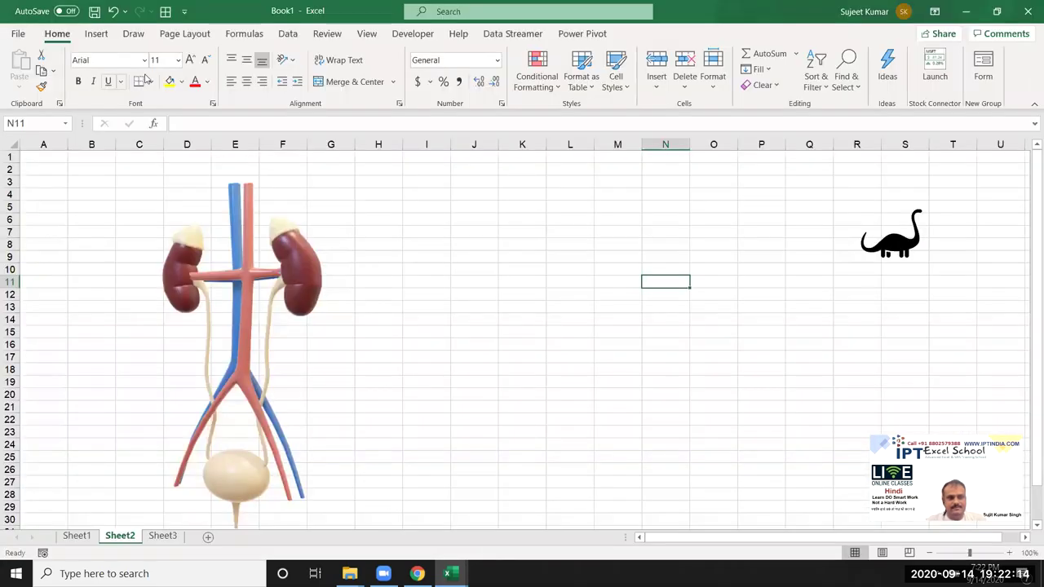
# Step: Open the Stock 3D Models browser and scroll through its categories
pyautogui.click(97, 34)
pyautogui.click(163, 72)
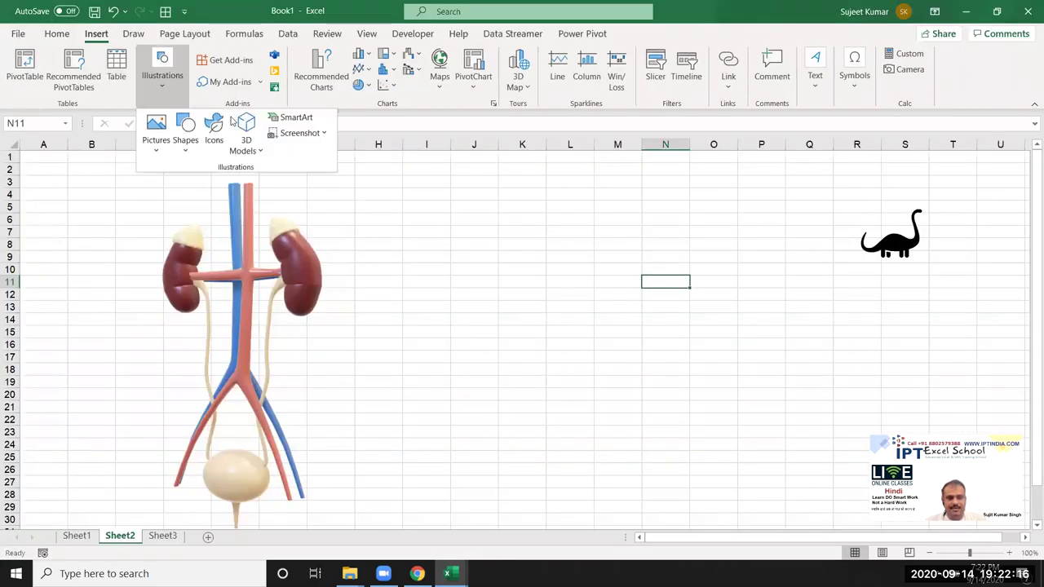
pyautogui.click(247, 137)
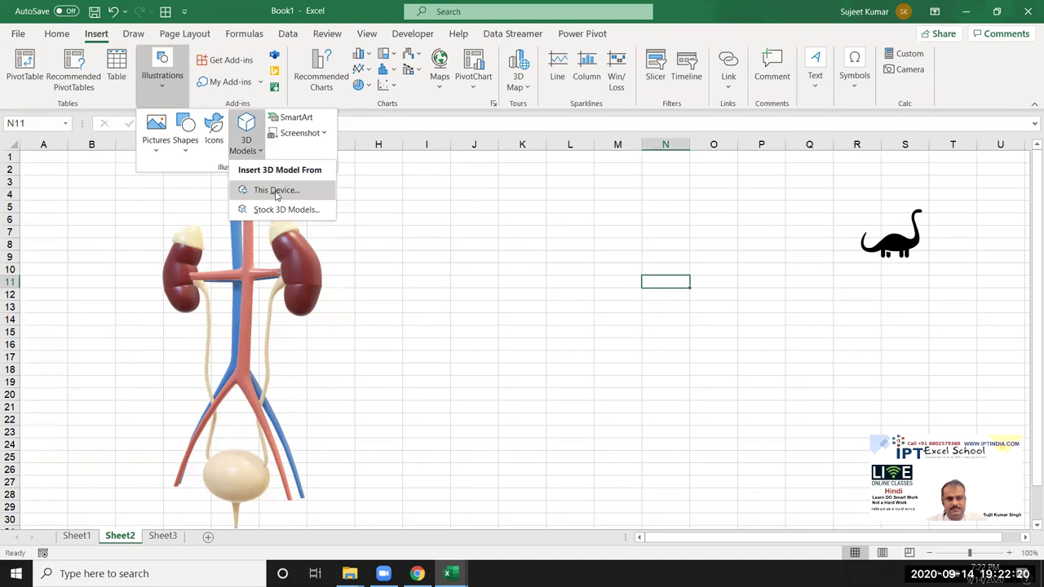
pyautogui.click(242, 132)
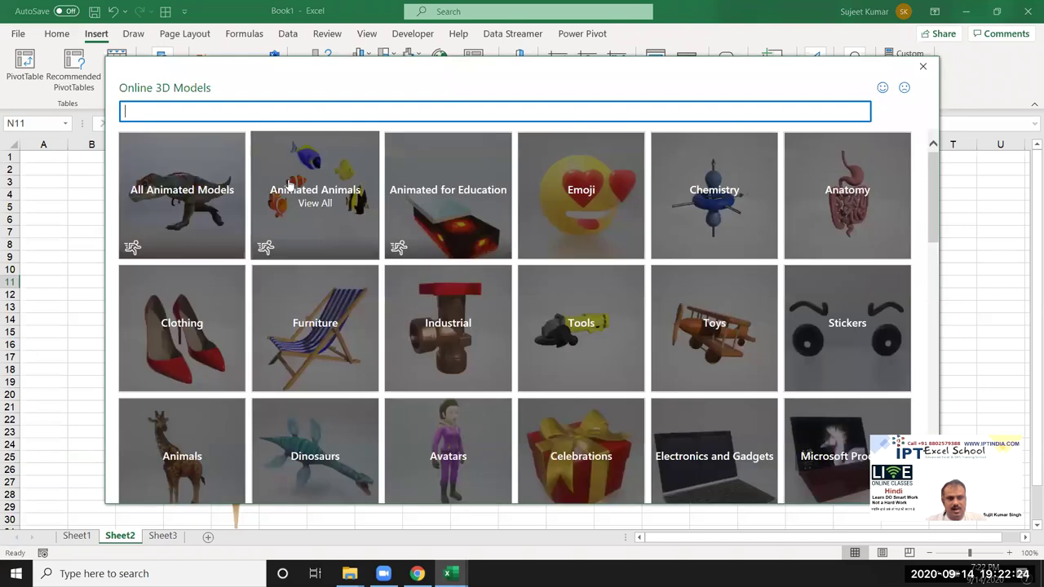
pyautogui.scroll(-2, 469, 400)
pyautogui.scroll(-3, 465, 434)
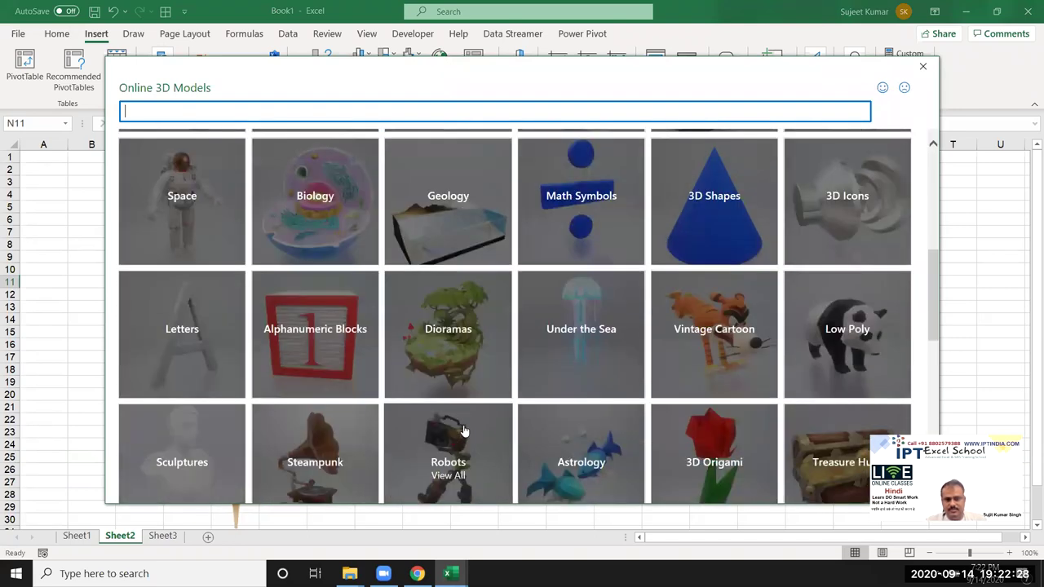
pyautogui.scroll(-3, 454, 355)
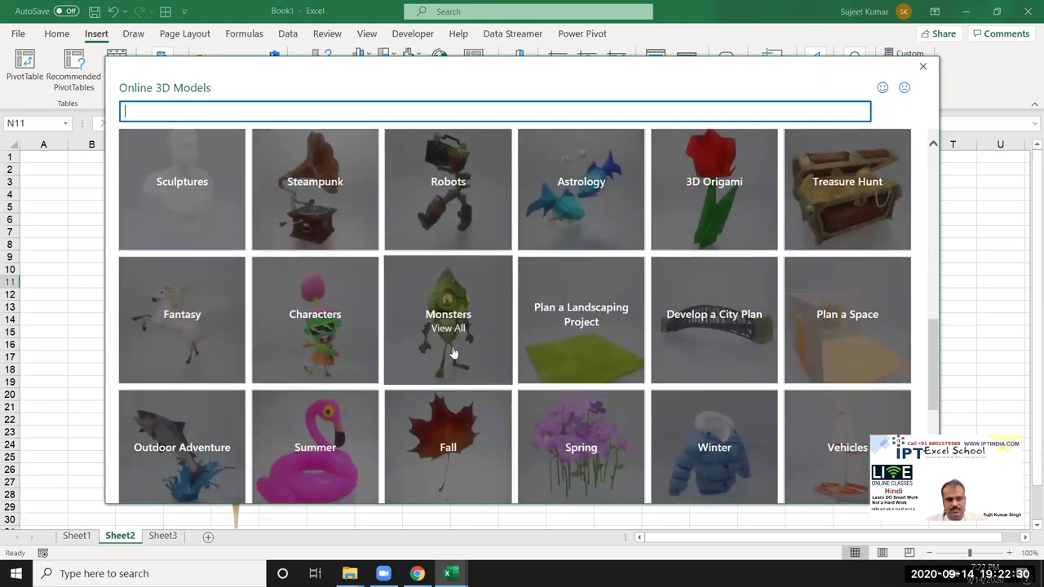
pyautogui.scroll(3, 454, 352)
# Step: Open the Space collection and scroll through its 3D models
pyautogui.click(174, 202)
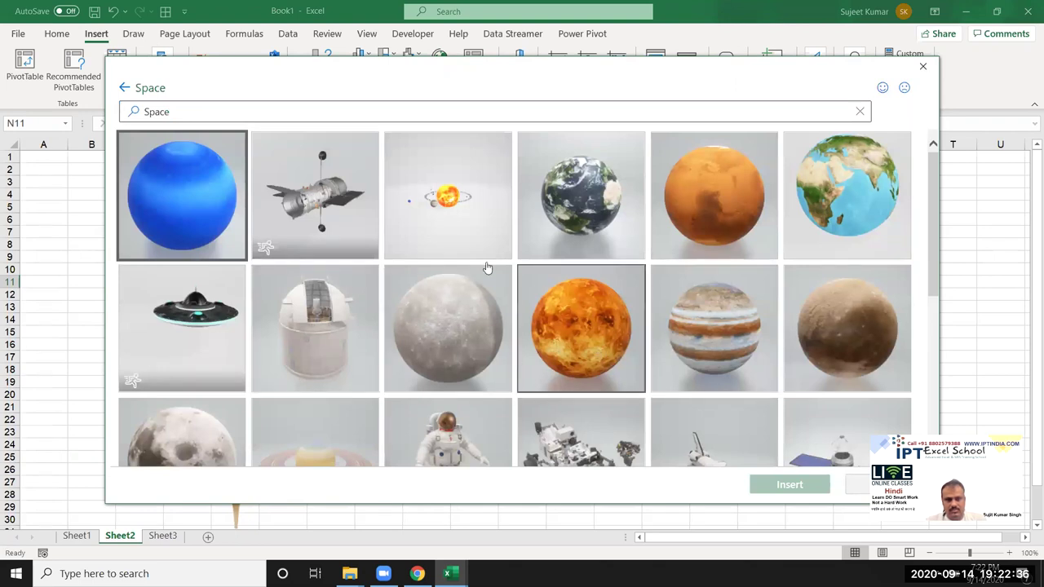
pyautogui.scroll(-3, 550, 355)
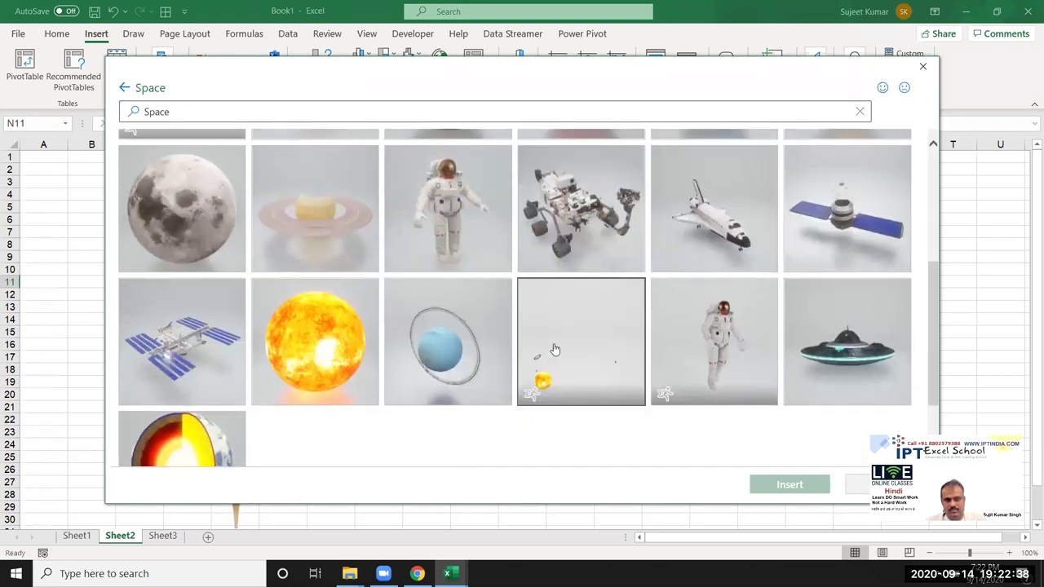
pyautogui.scroll(-1, 553, 349)
pyautogui.scroll(-1, 554, 349)
pyautogui.scroll(3, 553, 349)
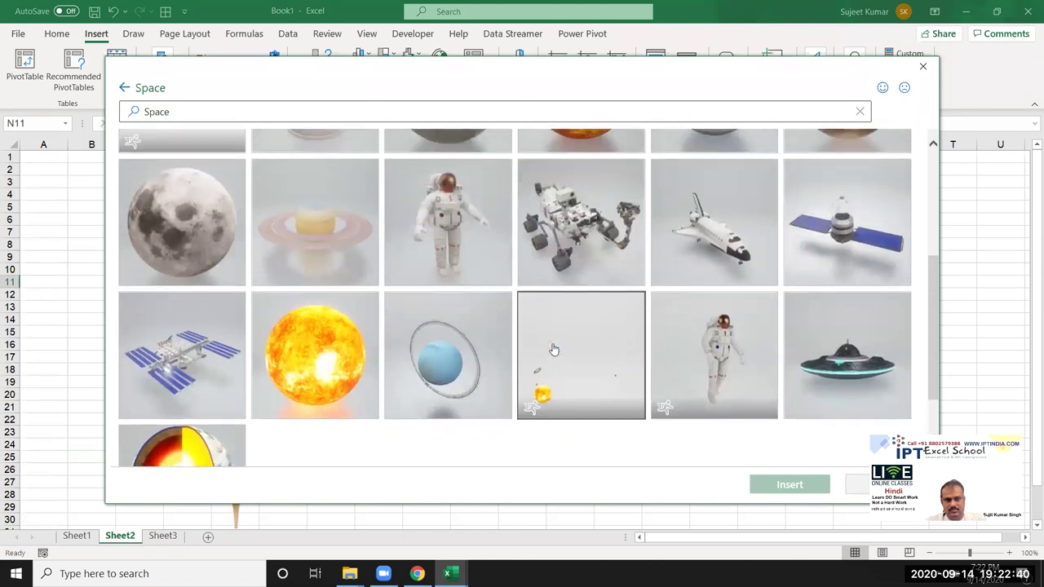
pyautogui.scroll(1, 553, 349)
# Step: Insert the space station model into the middle of Sheet2 and deselect it
pyautogui.doubleClick(152, 400)
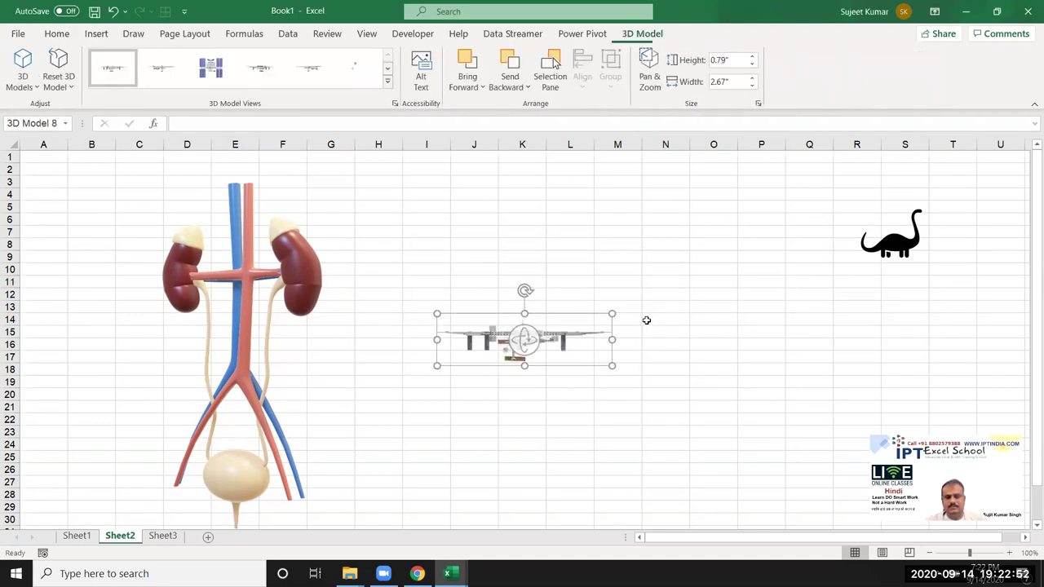
pyautogui.click(692, 316)
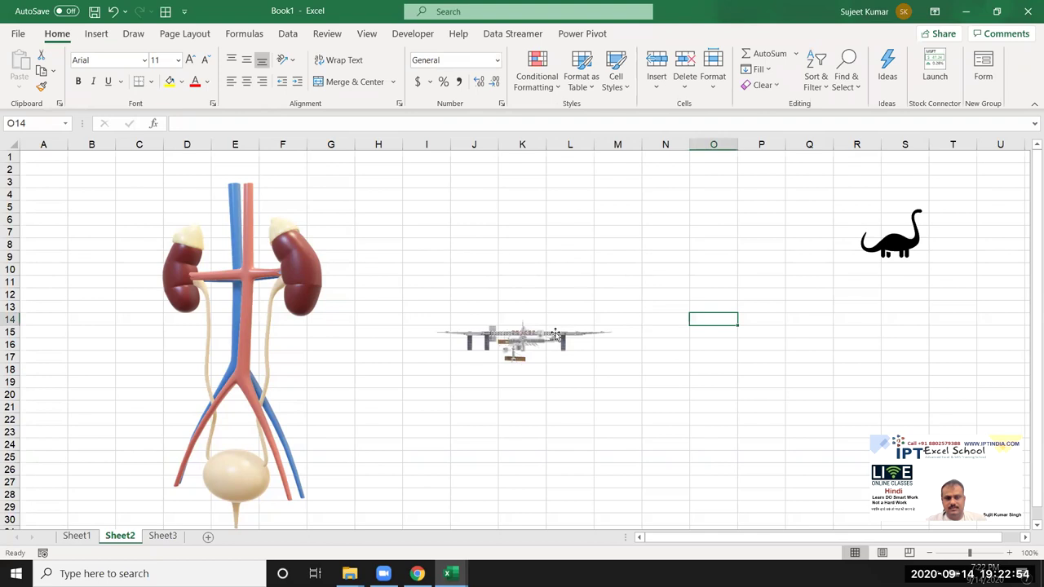
pyautogui.click(105, 38)
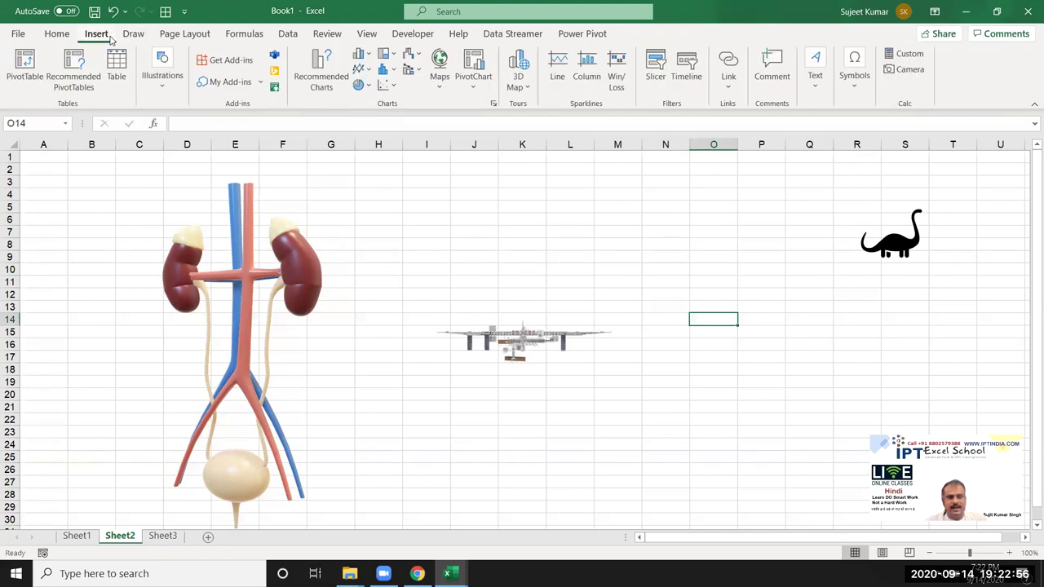
# Step: Look through the Home, Data and Page Layout tabs, then select the entire worksheet
pyautogui.click(65, 33)
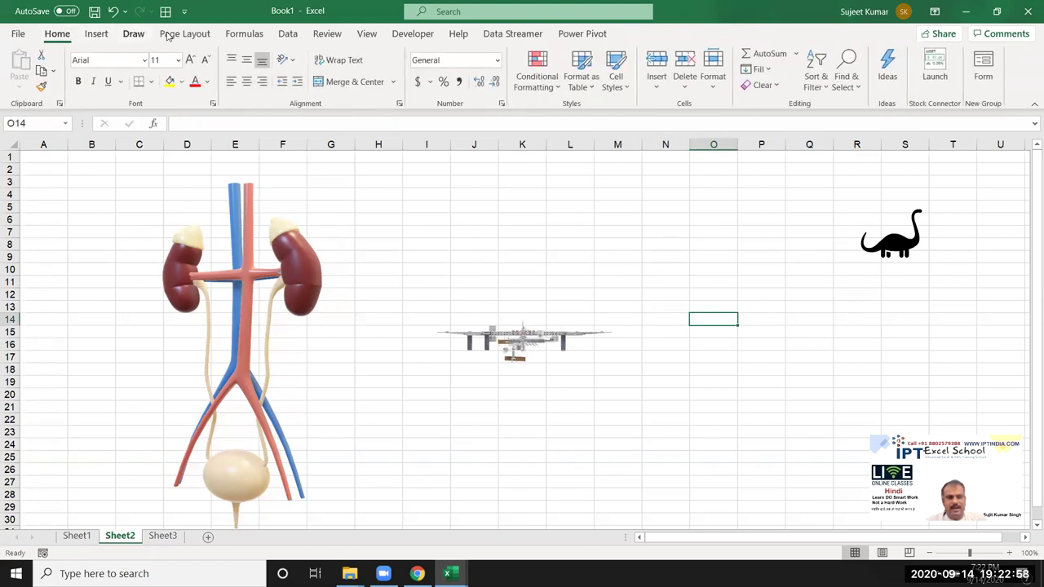
pyautogui.click(295, 35)
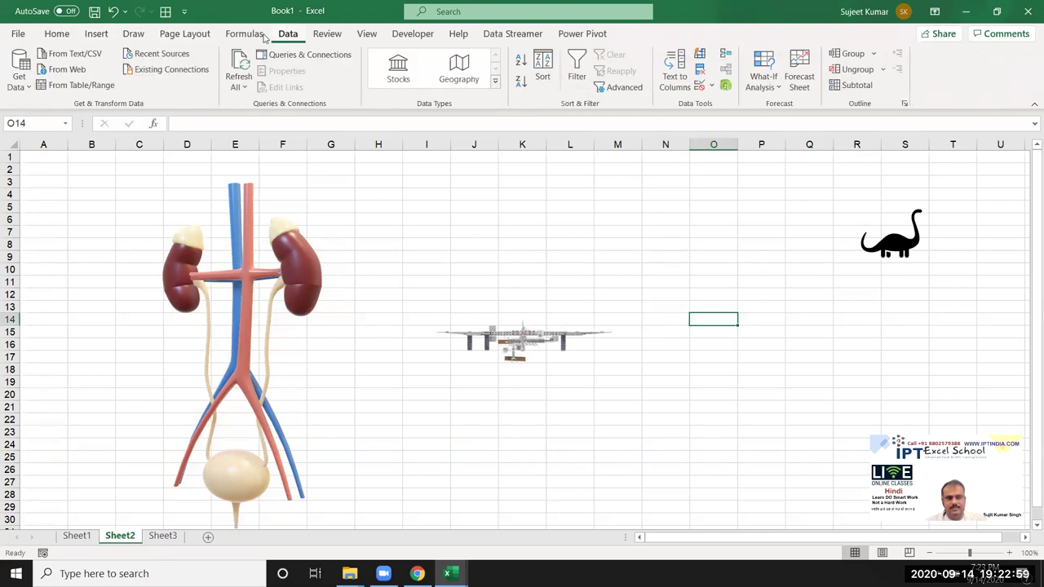
pyautogui.click(197, 37)
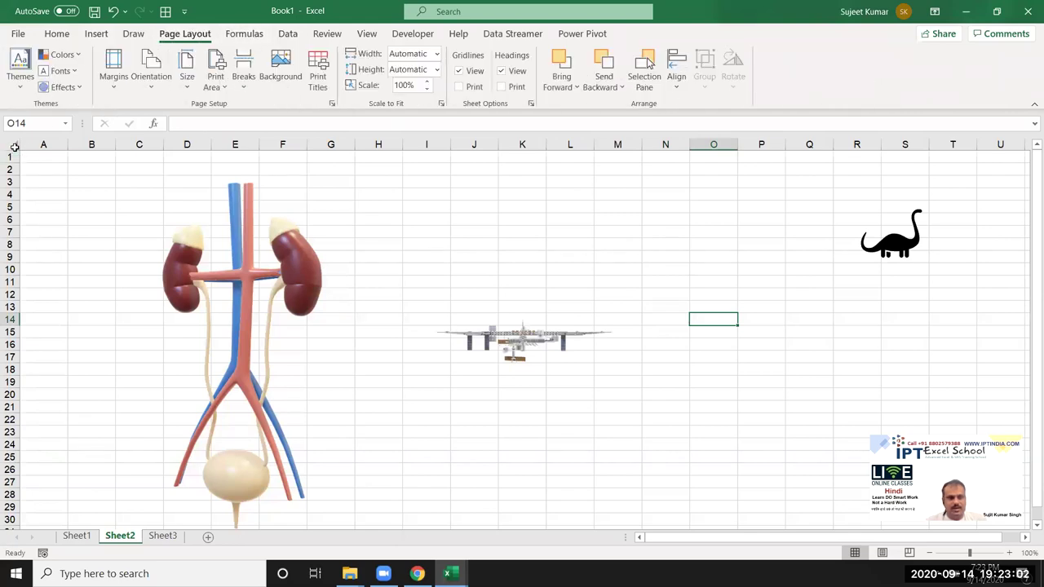
pyautogui.click(15, 147)
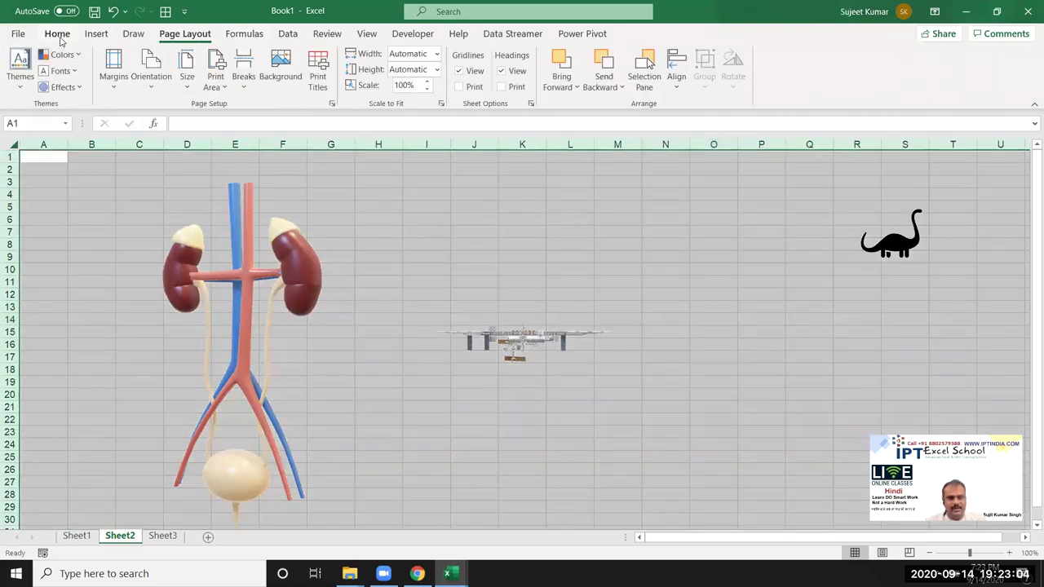
# Step: Fill the whole of Sheet2 with black
pyautogui.click(59, 36)
pyautogui.click(182, 82)
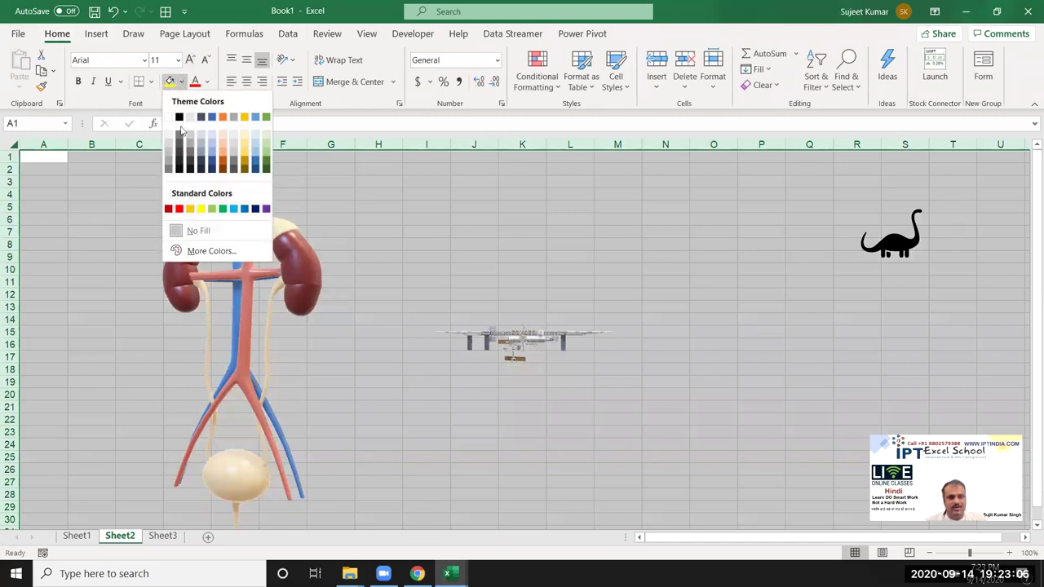
pyautogui.click(180, 118)
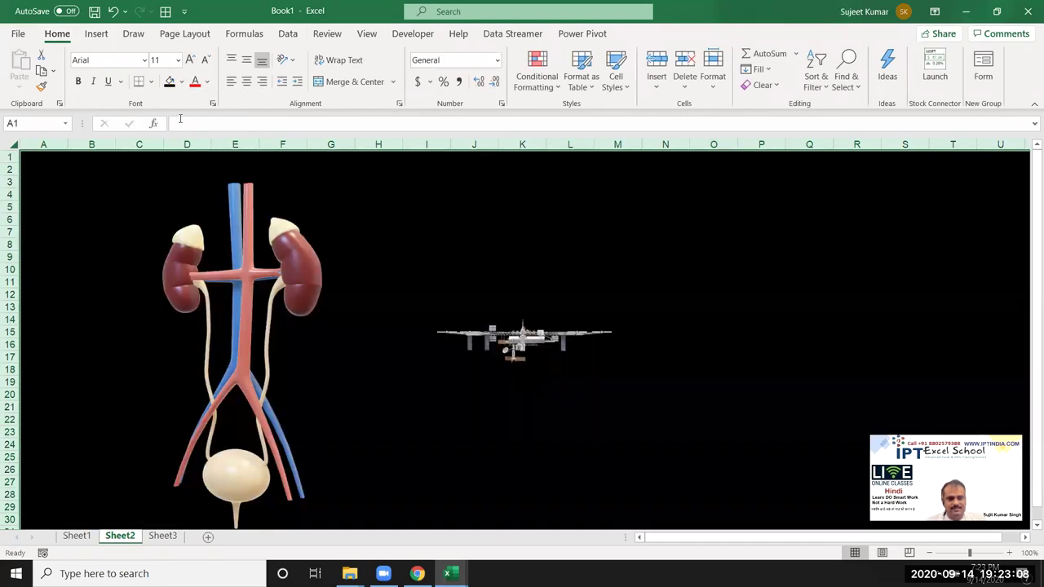
# Step: Move the space station model up-left, enlarge it, and delete the kidney model
pyautogui.click(378, 360)
pyautogui.click(521, 347)
pyautogui.moveTo(522, 347); pyautogui.dragTo(459, 312)
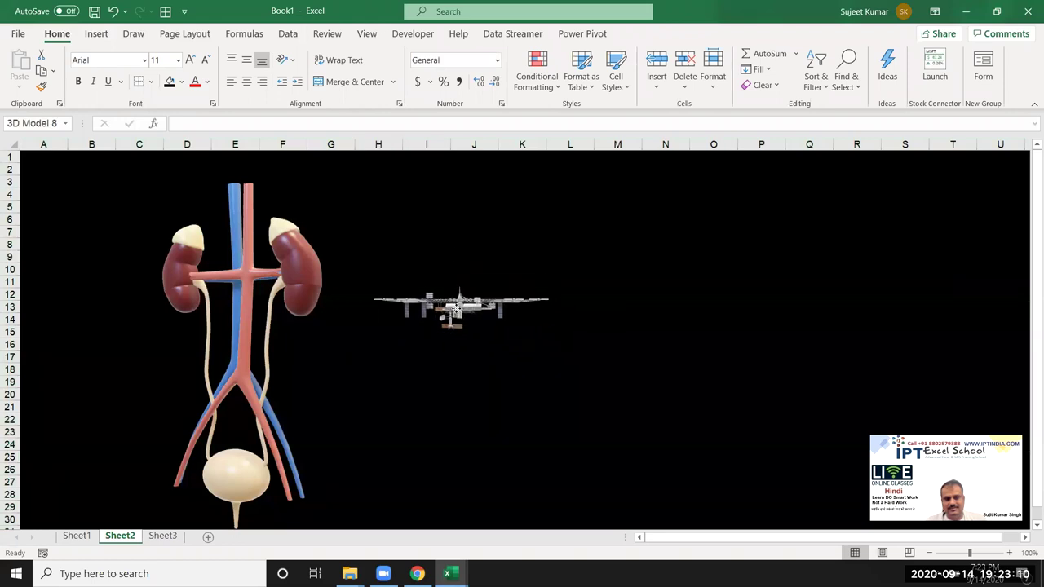
pyautogui.moveTo(549, 331); pyautogui.dragTo(665, 430)
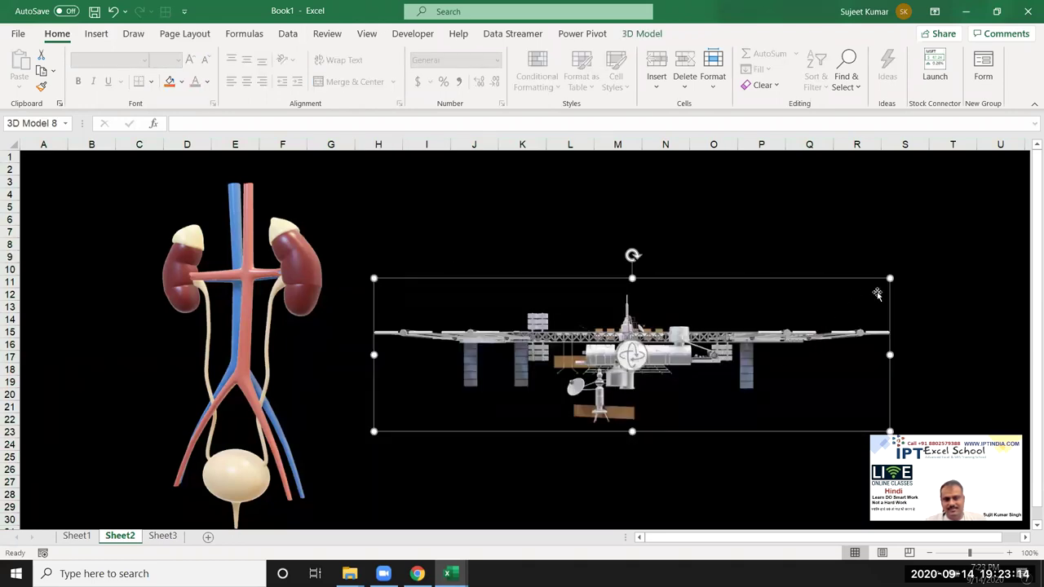
pyautogui.click(249, 297)
pyautogui.press('Delete')
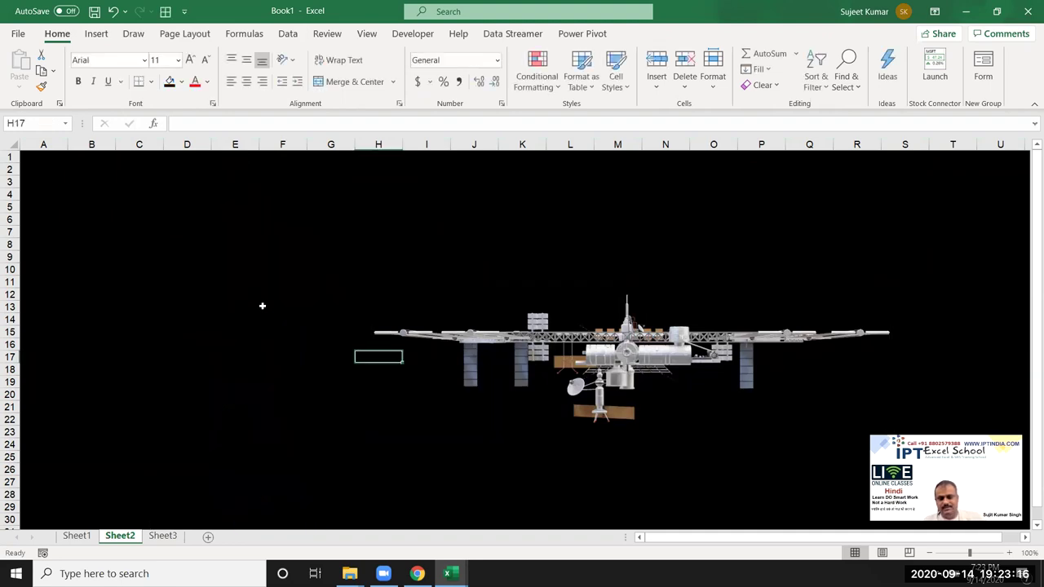
# Step: Enlarge the space station further across columns A–Q and reposition it
pyautogui.click(433, 342)
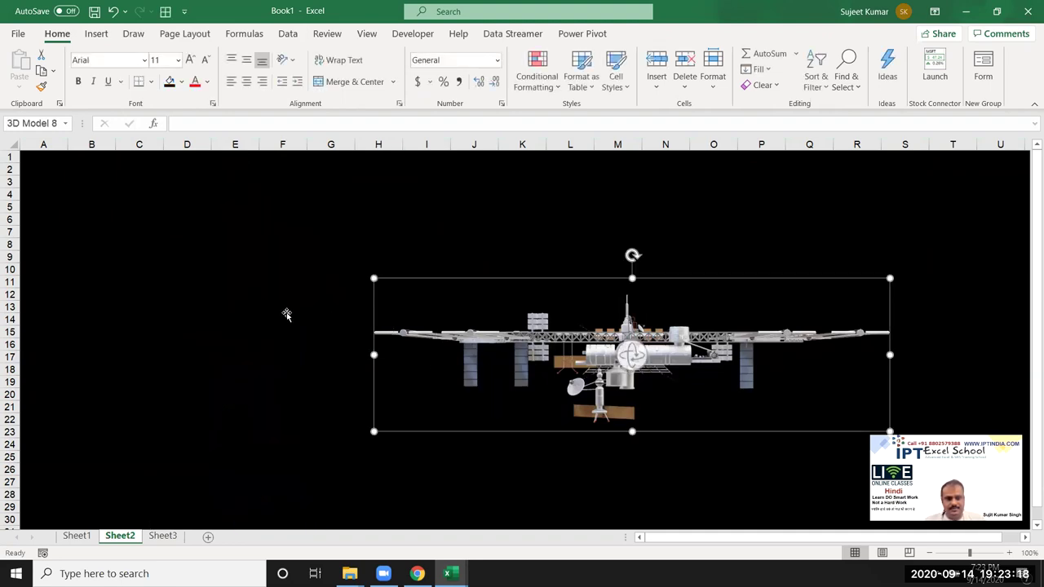
pyautogui.moveTo(286, 315); pyautogui.dragTo(279, 309)
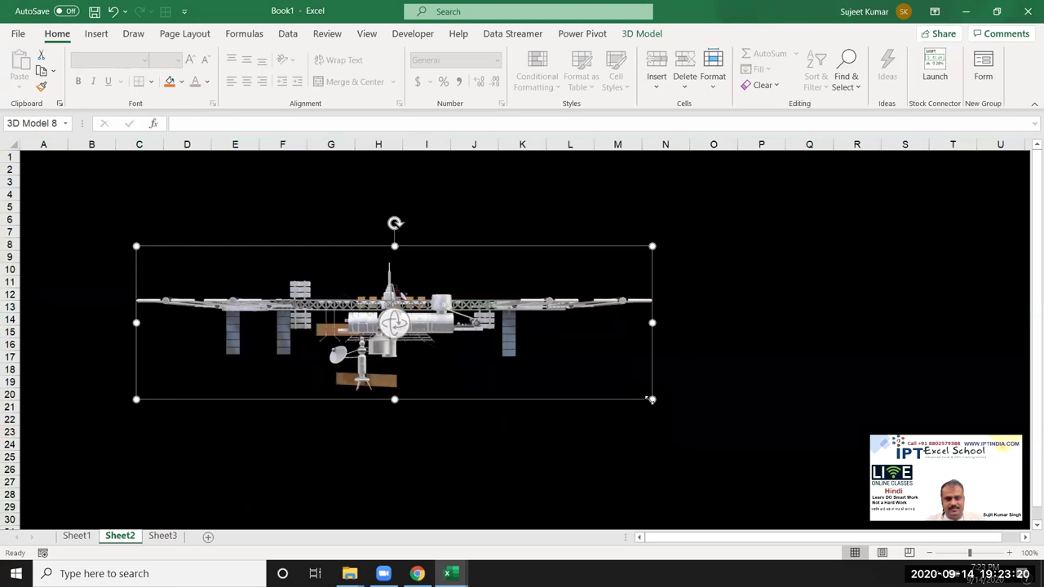
pyautogui.moveTo(651, 400); pyautogui.dragTo(704, 454)
pyautogui.moveTo(209, 455)
pyautogui.mouseDown()
pyautogui.moveTo(151, 456)
pyautogui.moveTo(51, 501)
pyautogui.mouseUp()
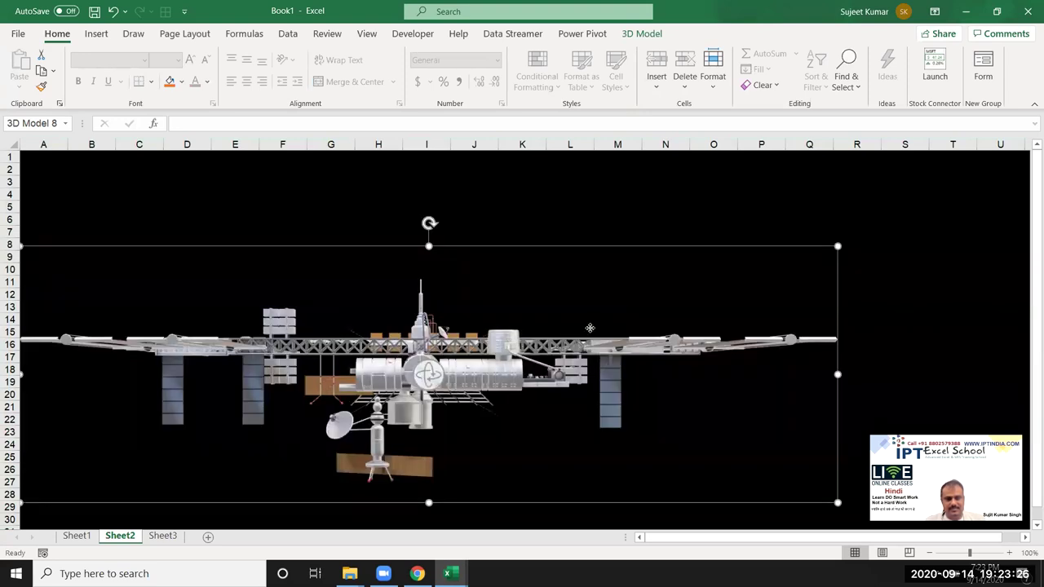
pyautogui.moveTo(590, 328); pyautogui.dragTo(682, 305)
# Step: Rotate the space station to a tilted overhead view with its solar arrays running diagonally
pyautogui.moveTo(517, 359)
pyautogui.mouseDown()
pyautogui.moveTo(1032, 360)
pyautogui.moveTo(699, 455)
pyautogui.moveTo(527, 422)
pyautogui.moveTo(682, 432)
pyautogui.moveTo(708, 186)
pyautogui.moveTo(548, 163)
pyautogui.moveTo(485, 203)
pyautogui.moveTo(487, 343)
pyautogui.moveTo(505, 424)
pyautogui.moveTo(541, 499)
pyautogui.moveTo(718, 400)
pyautogui.moveTo(799, 311)
pyautogui.moveTo(865, 389)
pyautogui.moveTo(823, 483)
pyautogui.moveTo(685, 475)
pyautogui.moveTo(482, 103)
pyautogui.moveTo(226, 122)
pyautogui.moveTo(197, 232)
pyautogui.moveTo(247, 386)
pyautogui.moveTo(518, 363)
pyautogui.moveTo(532, 408)
pyautogui.moveTo(595, 509)
pyautogui.moveTo(753, 363)
pyautogui.moveTo(681, 498)
pyautogui.moveTo(550, 494)
pyautogui.moveTo(510, 428)
pyautogui.moveTo(503, 370)
pyautogui.moveTo(507, 567)
pyautogui.moveTo(536, 210)
pyautogui.moveTo(566, 138)
pyautogui.moveTo(465, 163)
pyautogui.mouseUp()
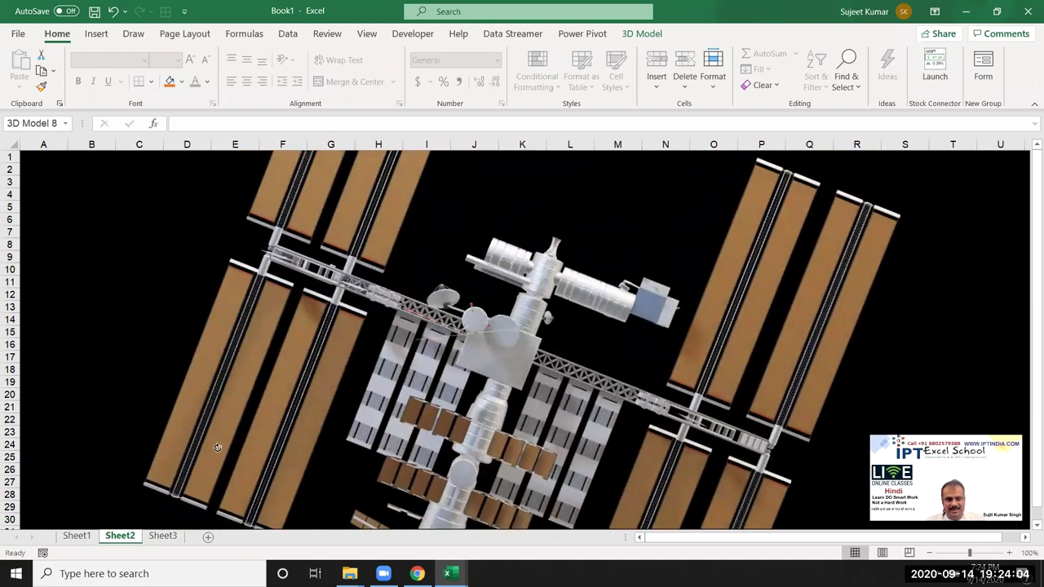
pyautogui.moveTo(194, 476); pyautogui.dragTo(183, 498)
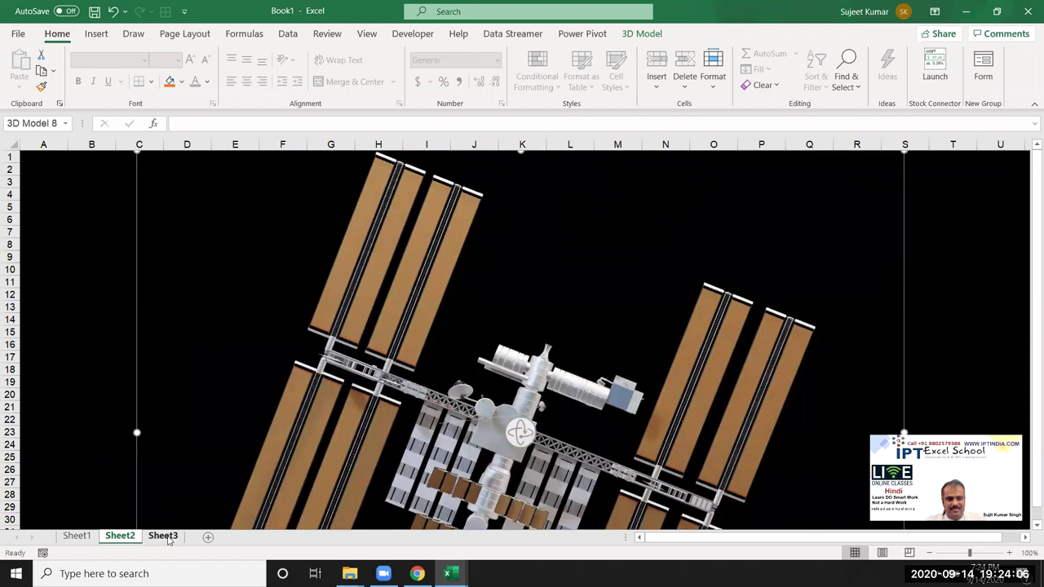
# Step: On Sheet3, open the Stock 3D Models gallery from Insert > Illustrations
pyautogui.click(163, 537)
pyautogui.click(90, 37)
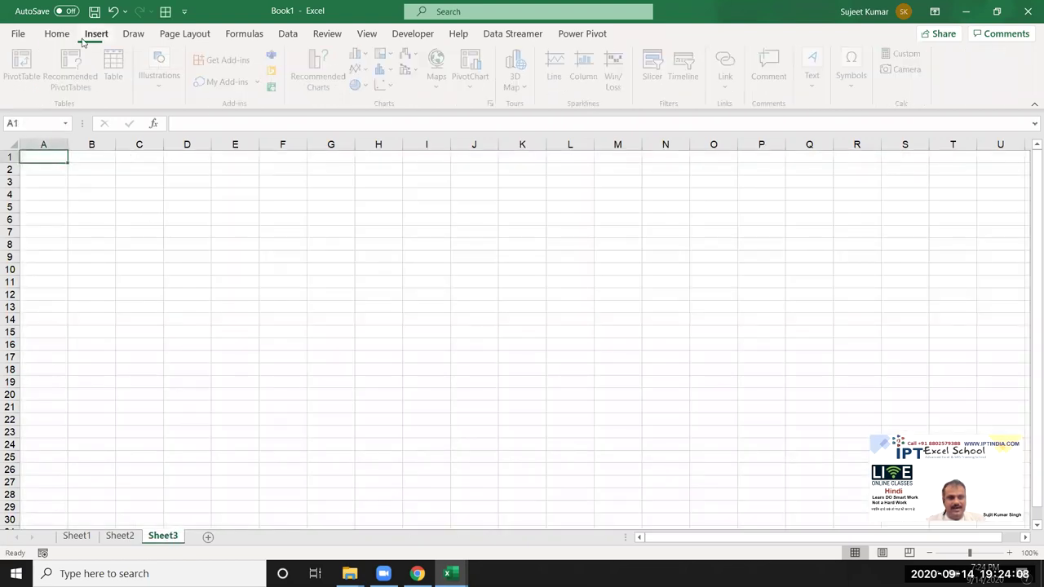
pyautogui.click(182, 102)
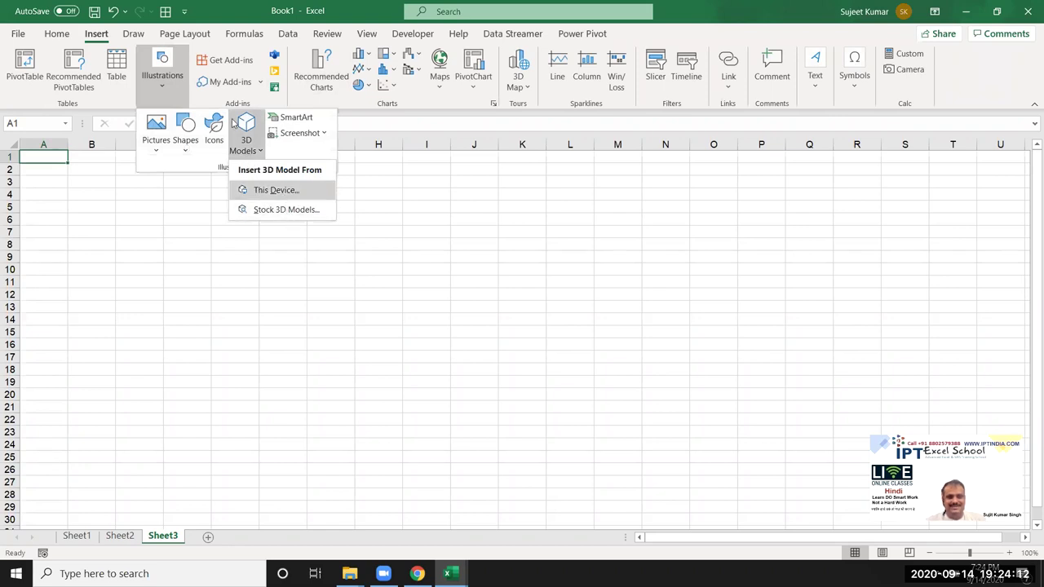
pyautogui.press('Down')
pyautogui.press('Return')
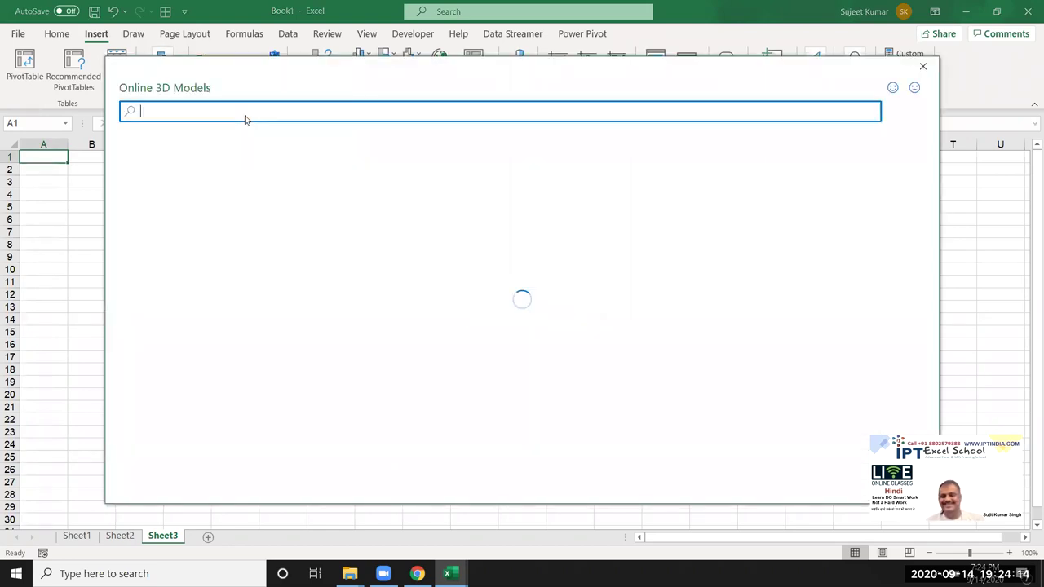
# Step: Browse the 3D model categories and open the Space collection
pyautogui.scroll(-2, 420, 339)
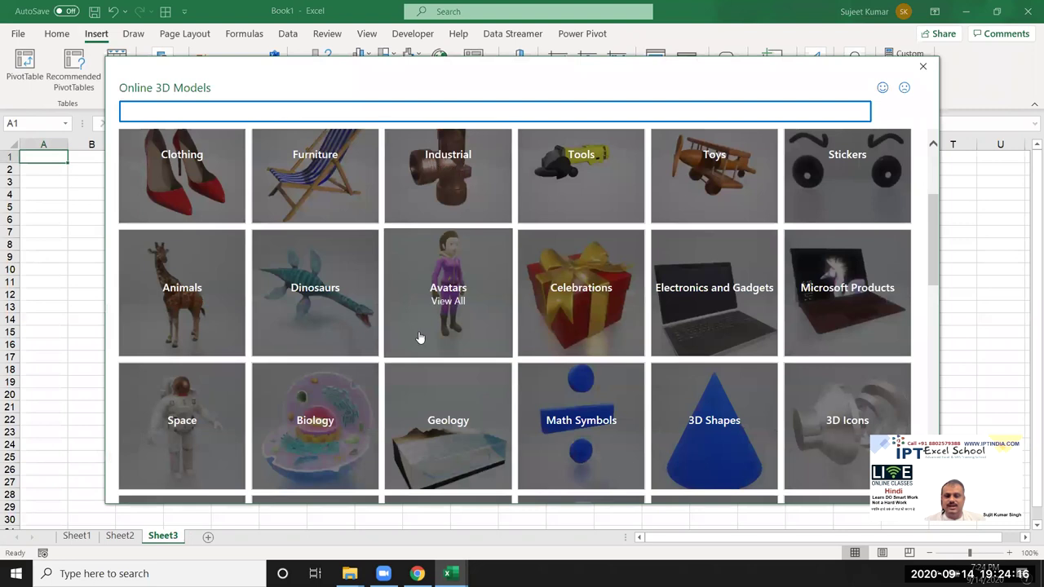
pyautogui.scroll(-3, 423, 341)
pyautogui.scroll(-1, 423, 341)
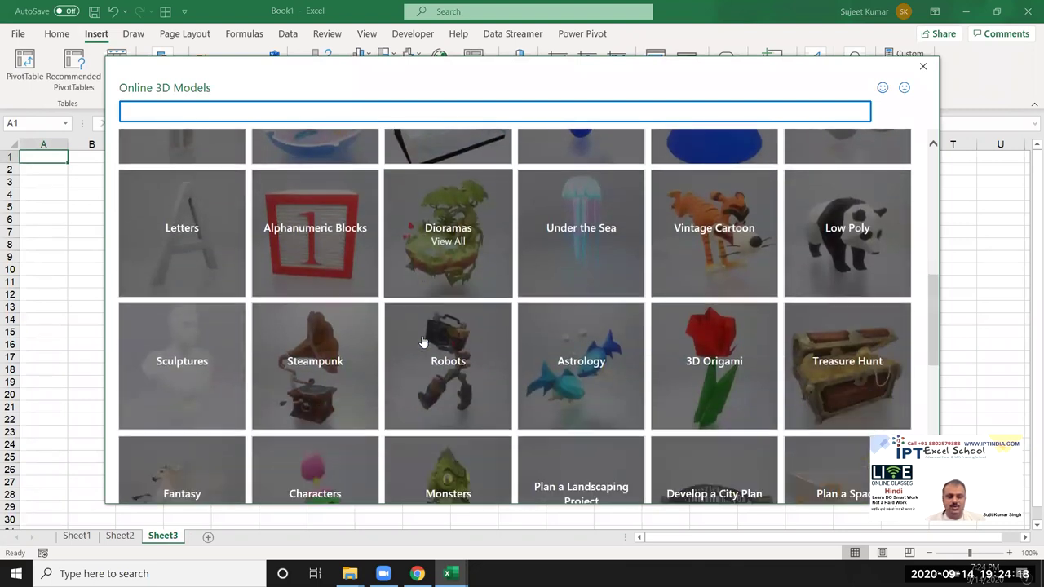
pyautogui.scroll(-1, 423, 341)
pyautogui.scroll(-1, 423, 341)
pyautogui.scroll(-1, 423, 343)
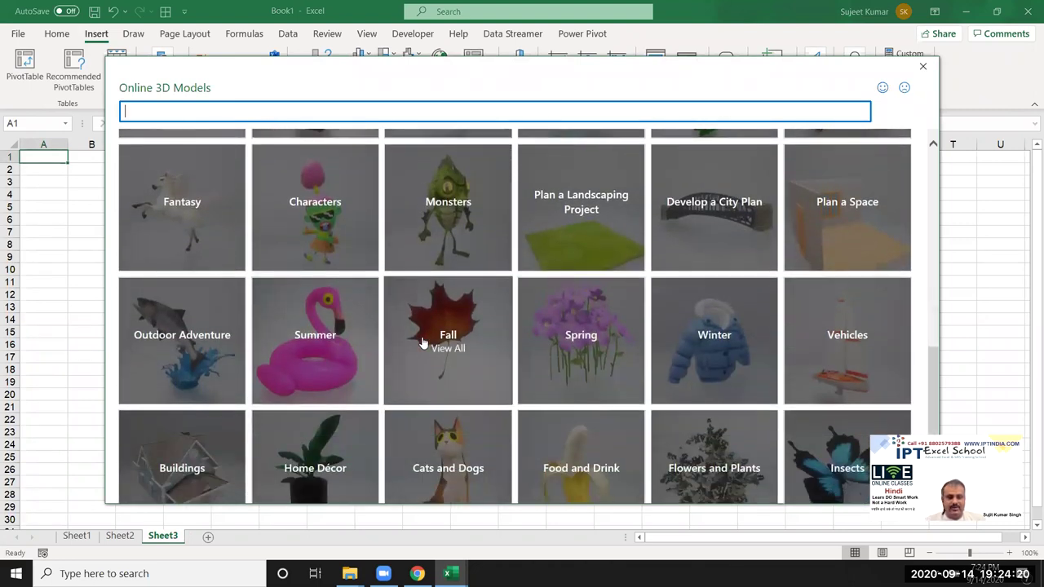
pyautogui.scroll(-1, 423, 343)
pyautogui.scroll(-1, 687, 416)
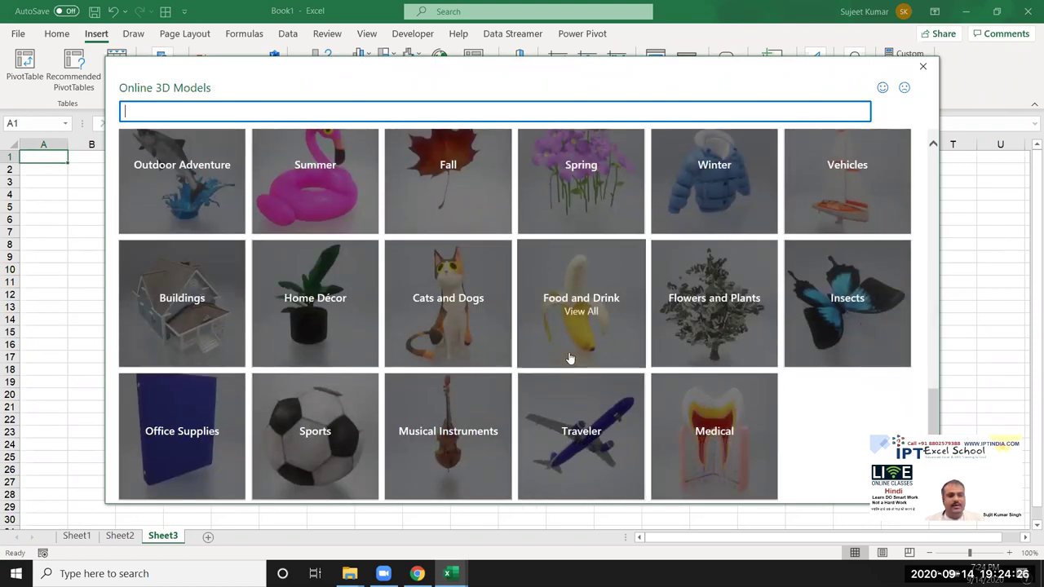
pyautogui.scroll(1, 569, 358)
pyautogui.scroll(-1, 569, 357)
pyautogui.scroll(5, 566, 356)
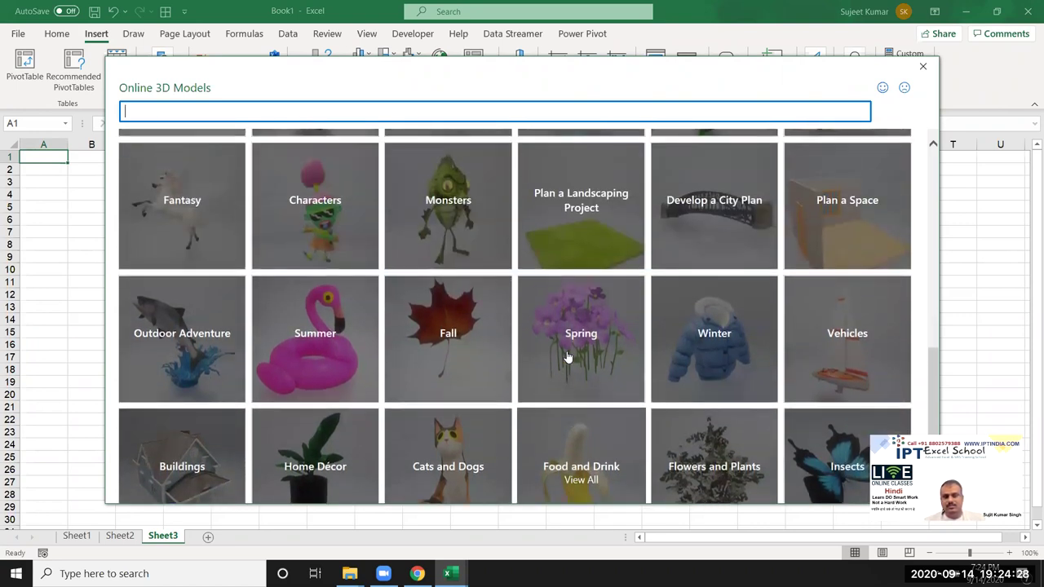
pyautogui.scroll(1, 221, 327)
pyautogui.scroll(3, 221, 326)
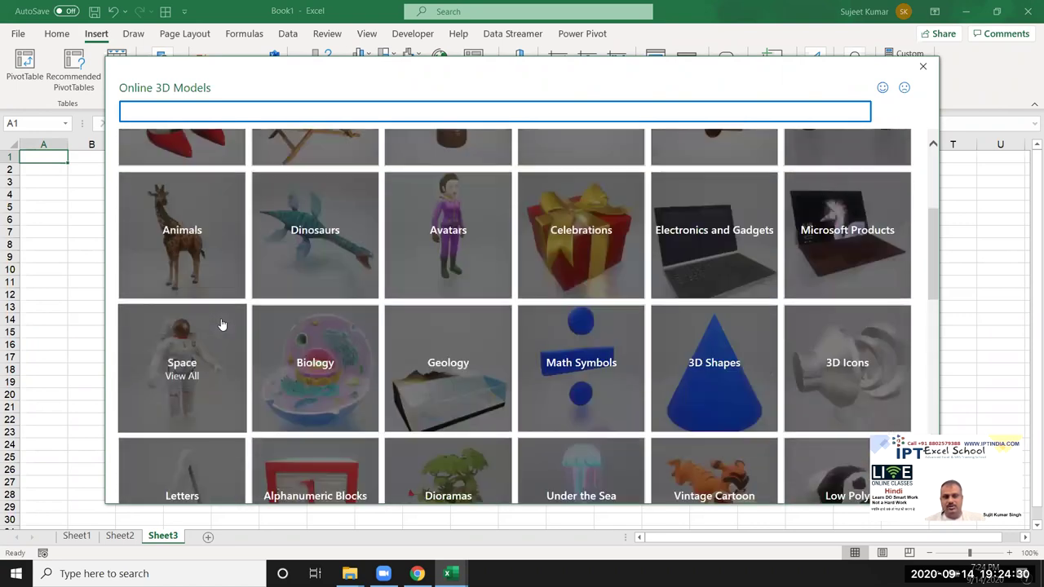
pyautogui.click(203, 354)
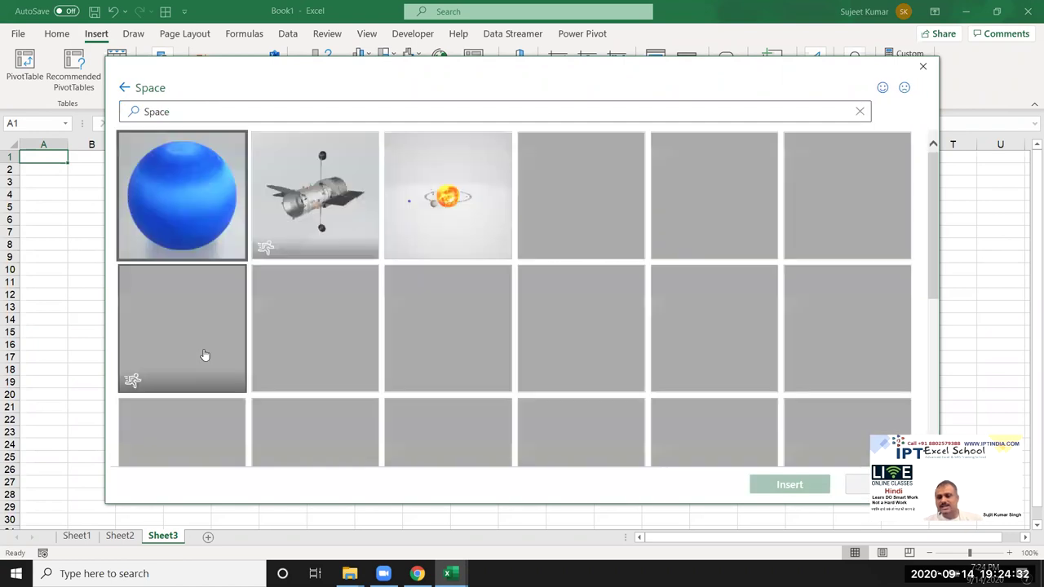
pyautogui.scroll(-1, 571, 351)
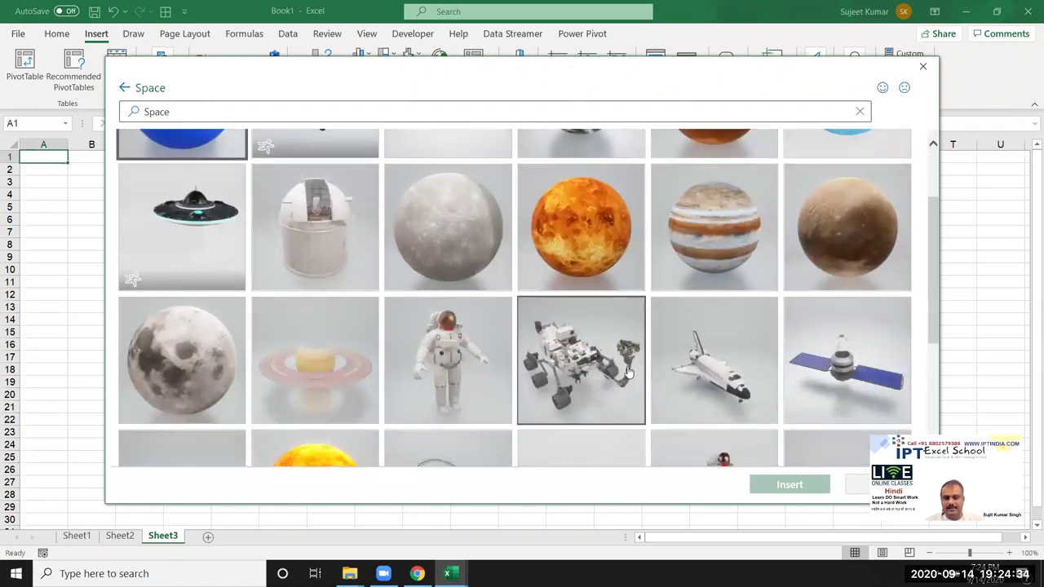
pyautogui.scroll(1, 712, 370)
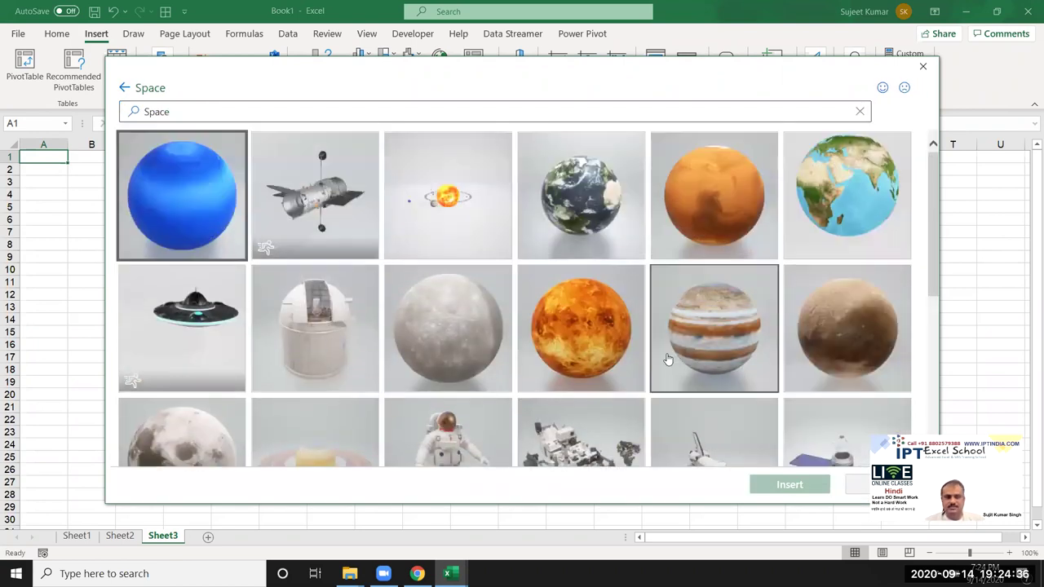
pyautogui.scroll(-1, 702, 364)
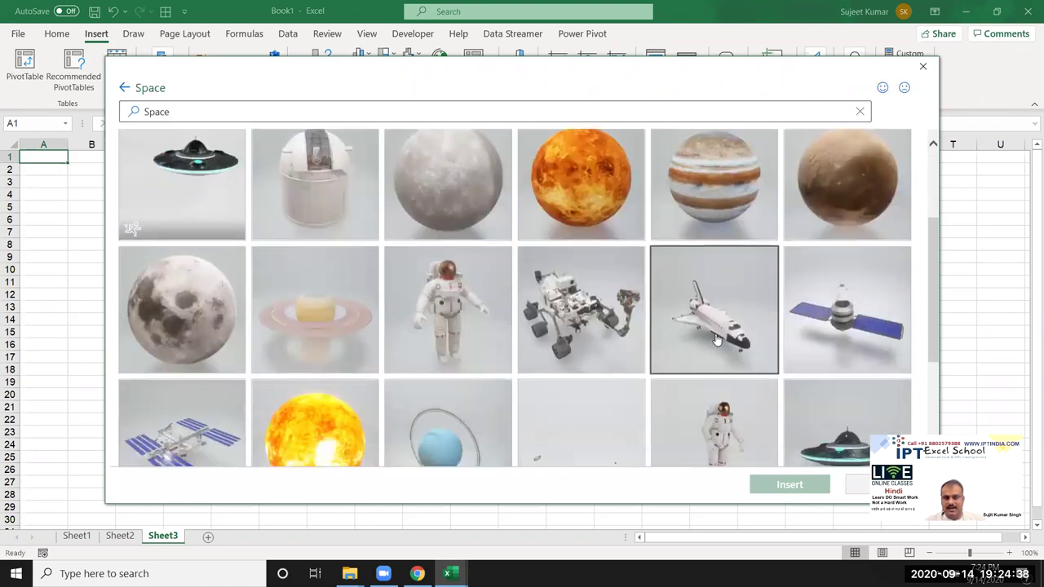
# Step: Insert the space shuttle model, move it to the top-left and enlarge it to column K
pyautogui.doubleClick(716, 341)
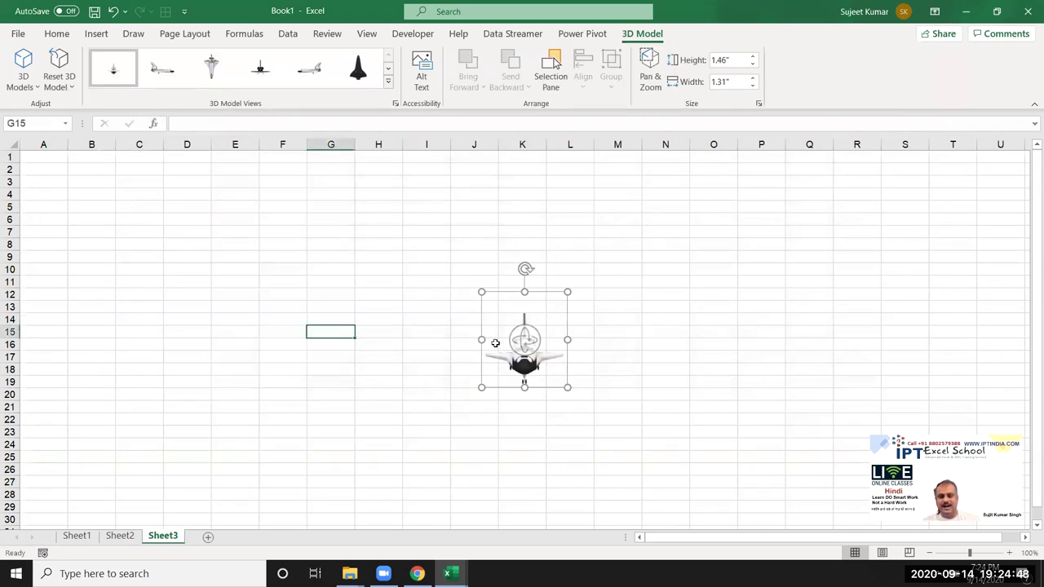
pyautogui.moveTo(495, 342); pyautogui.dragTo(226, 240)
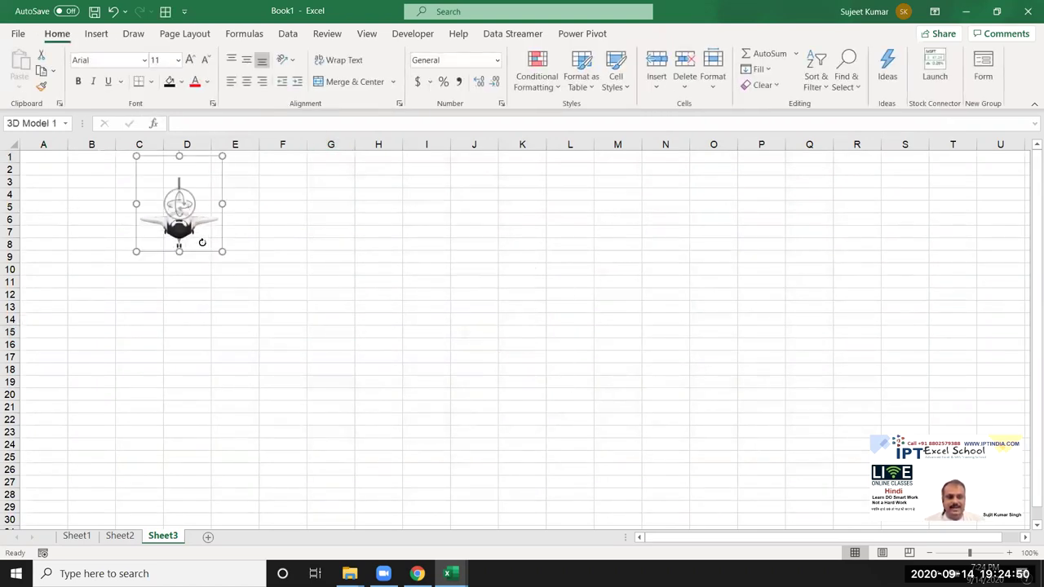
pyautogui.moveTo(223, 256); pyautogui.dragTo(537, 465)
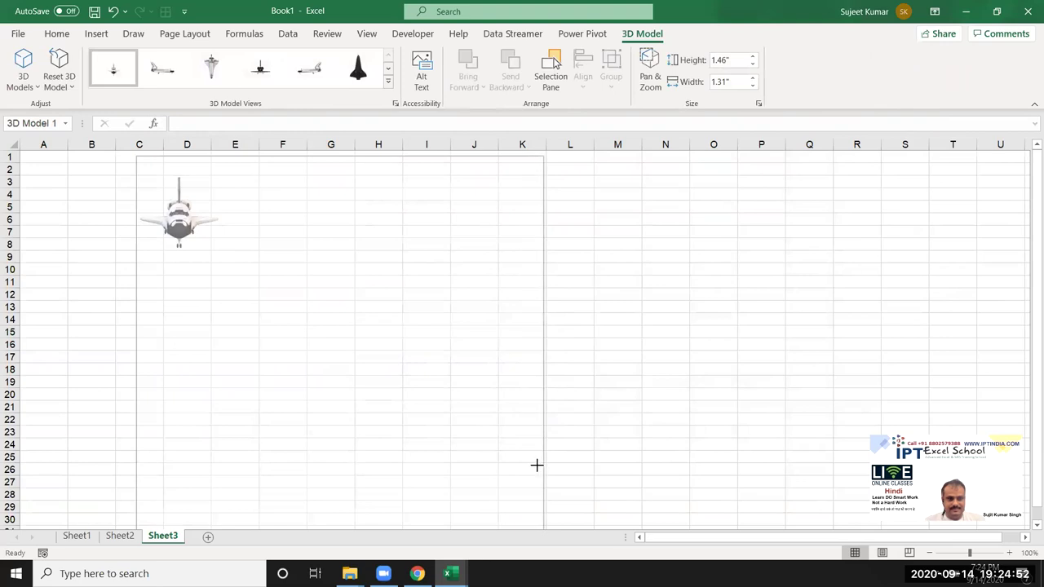
pyautogui.moveTo(360, 335); pyautogui.dragTo(346, 320)
# Step: Rotate the shuttle through several angles, centre it on the sheet, and show its rear
pyautogui.moveTo(340, 382)
pyautogui.mouseDown()
pyautogui.moveTo(676, 325)
pyautogui.moveTo(768, 447)
pyautogui.moveTo(219, 235)
pyautogui.moveTo(337, 173)
pyautogui.moveTo(699, 378)
pyautogui.moveTo(1015, 321)
pyautogui.moveTo(556, 308)
pyautogui.moveTo(862, 308)
pyautogui.moveTo(811, 522)
pyautogui.mouseUp()
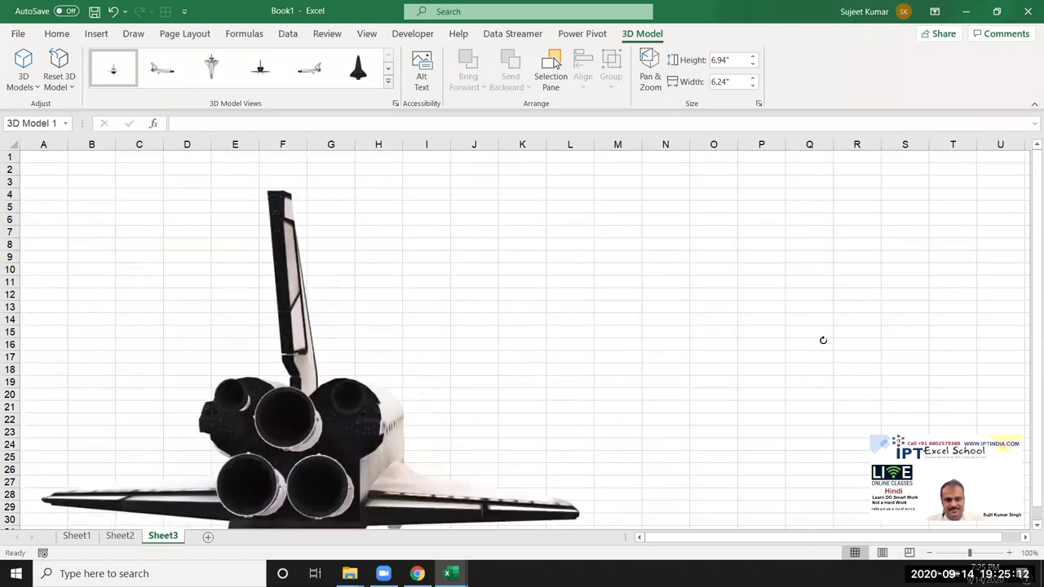
pyautogui.moveTo(811, 522)
pyautogui.mouseDown()
pyautogui.moveTo(775, 510)
pyautogui.moveTo(621, 370)
pyautogui.mouseUp()
pyautogui.moveTo(454, 404); pyautogui.dragTo(464, 376)
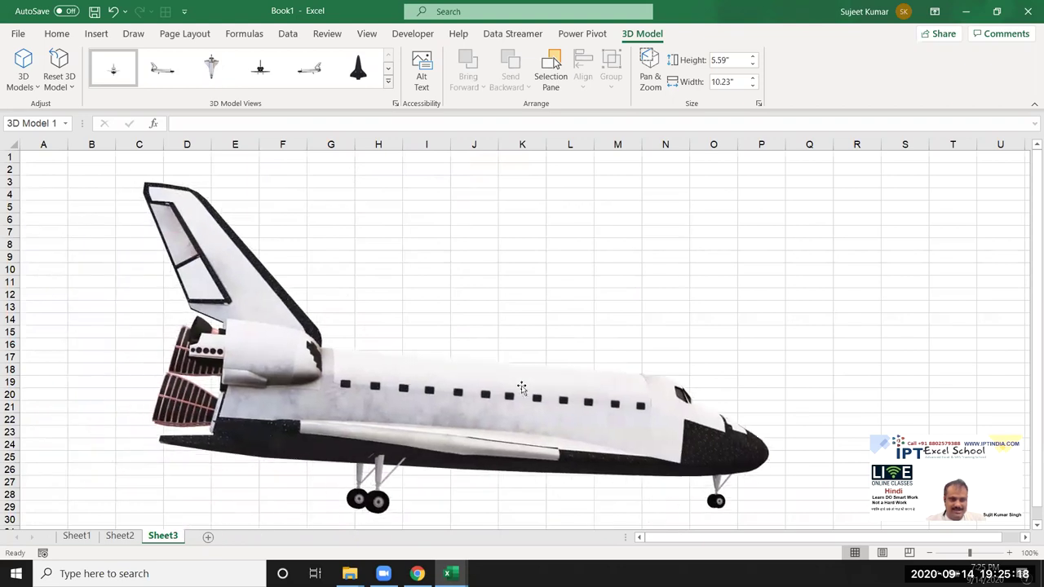
pyautogui.moveTo(370, 377); pyautogui.dragTo(630, 267)
pyautogui.moveTo(638, 333)
pyautogui.mouseDown()
pyautogui.moveTo(845, 353)
pyautogui.moveTo(853, 384)
pyautogui.moveTo(834, 422)
pyautogui.moveTo(795, 450)
pyautogui.moveTo(697, 449)
pyautogui.moveTo(322, 231)
pyautogui.moveTo(354, 156)
pyautogui.moveTo(583, 141)
pyautogui.moveTo(629, 244)
pyautogui.moveTo(578, 346)
pyautogui.moveTo(417, 368)
pyautogui.moveTo(117, 305)
pyautogui.moveTo(341, 394)
pyautogui.moveTo(130, 296)
pyautogui.moveTo(140, 501)
pyautogui.mouseUp()
# Step: Add Sheet4 and insert a Hierarchy Organization Chart SmartArt on it
pyautogui.click(239, 537)
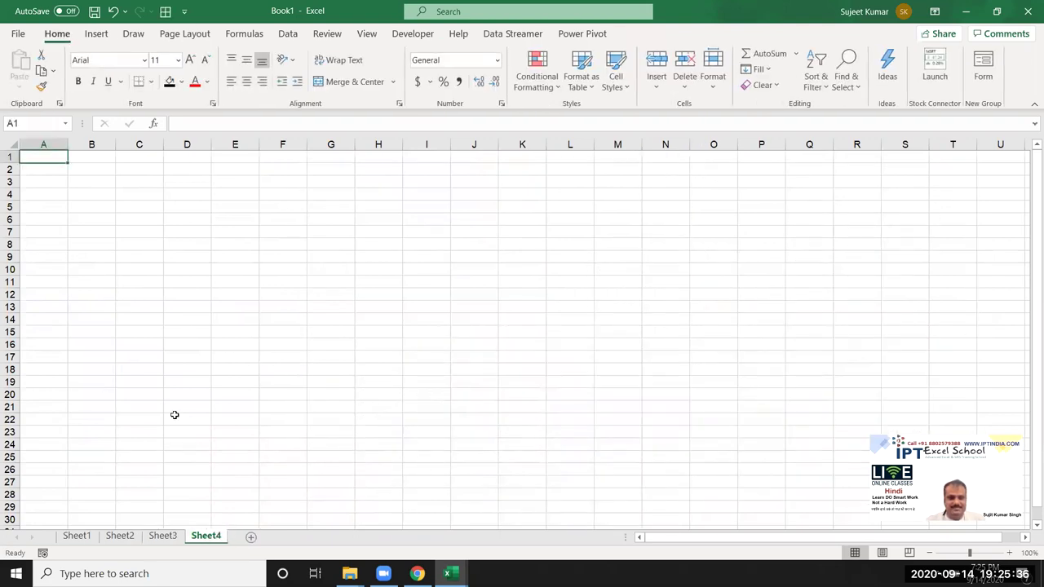
pyautogui.click(98, 35)
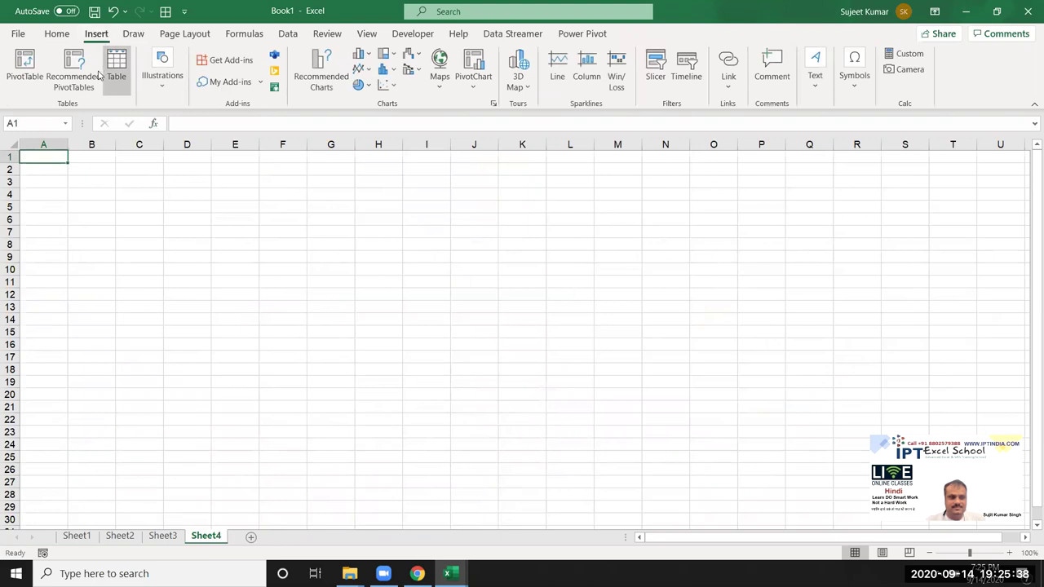
pyautogui.click(163, 73)
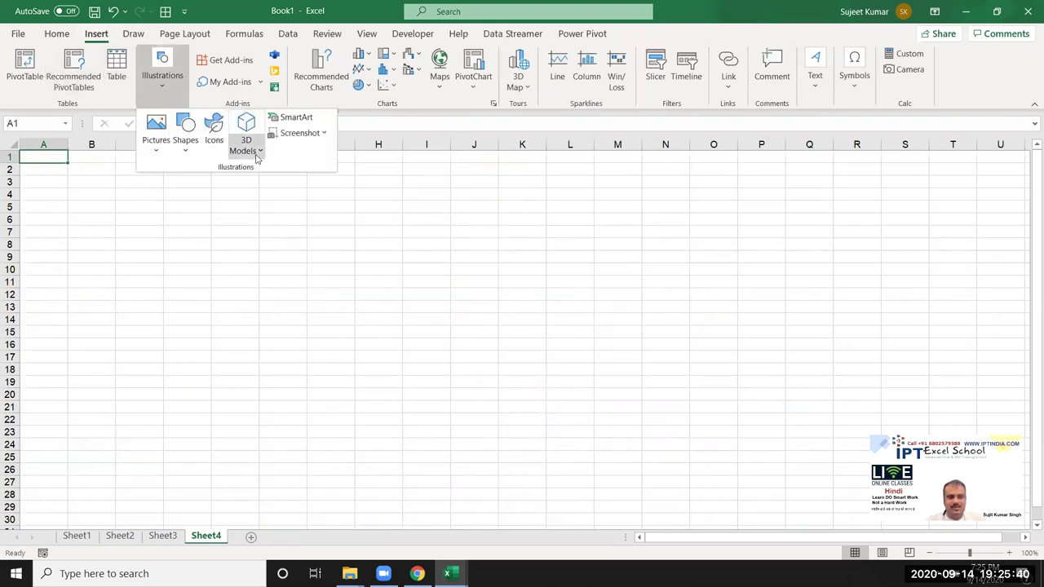
pyautogui.click(298, 119)
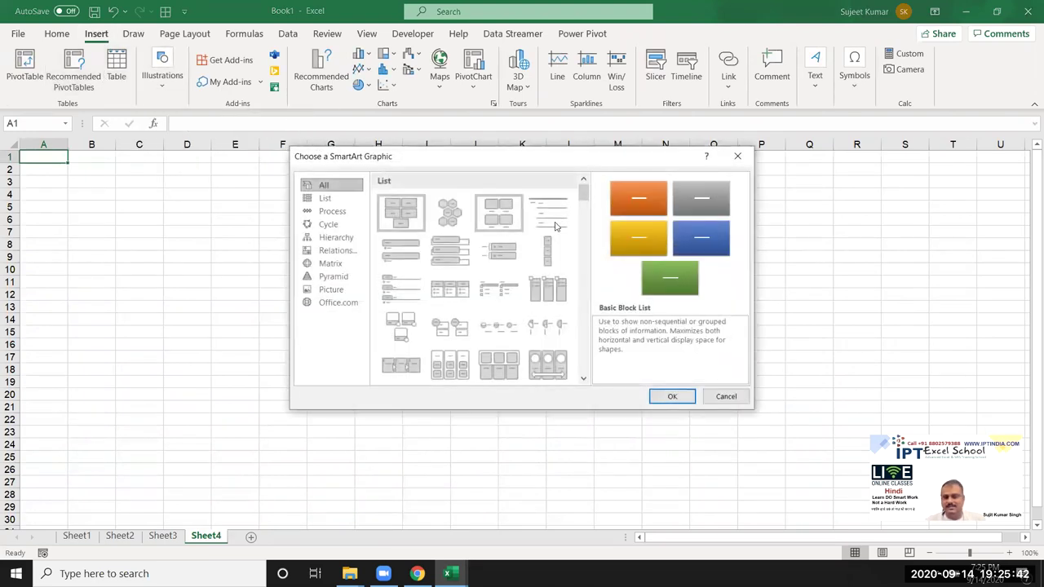
pyautogui.click(333, 263)
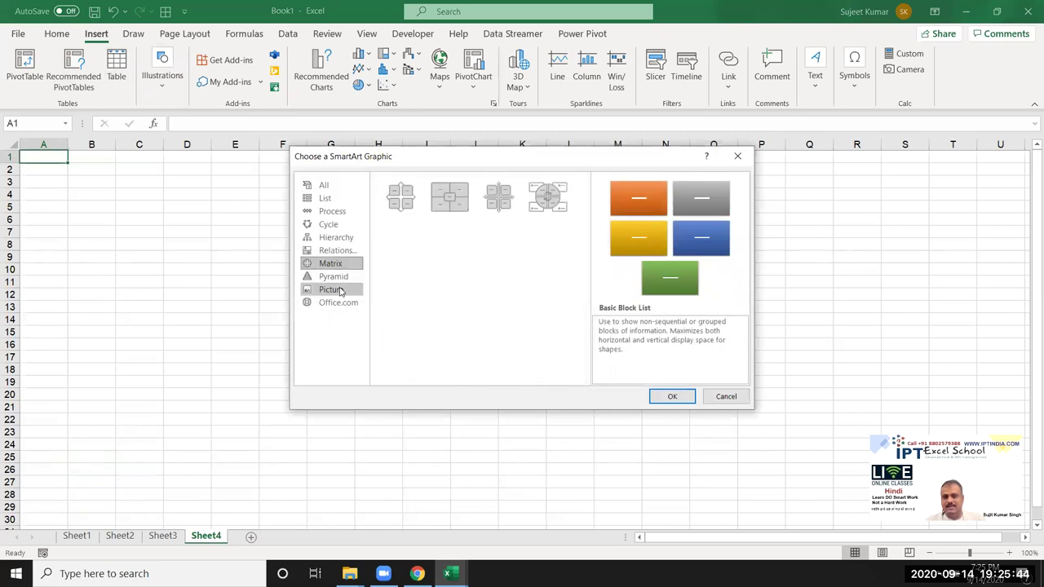
pyautogui.click(333, 289)
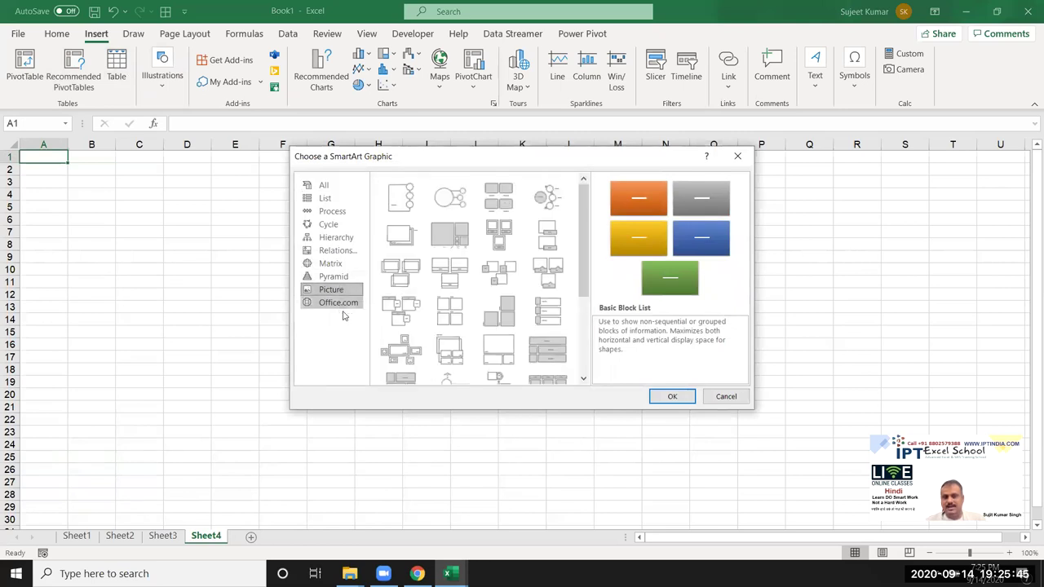
pyautogui.click(341, 239)
pyautogui.doubleClick(405, 203)
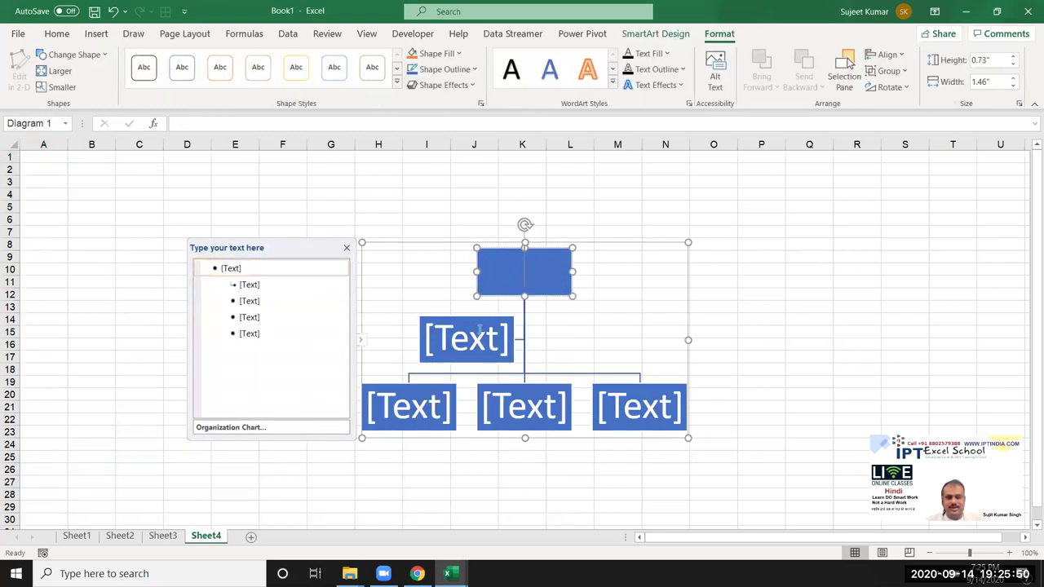
# Step: Deselect the organization chart and add a new blank Sheet5
pyautogui.click(480, 329)
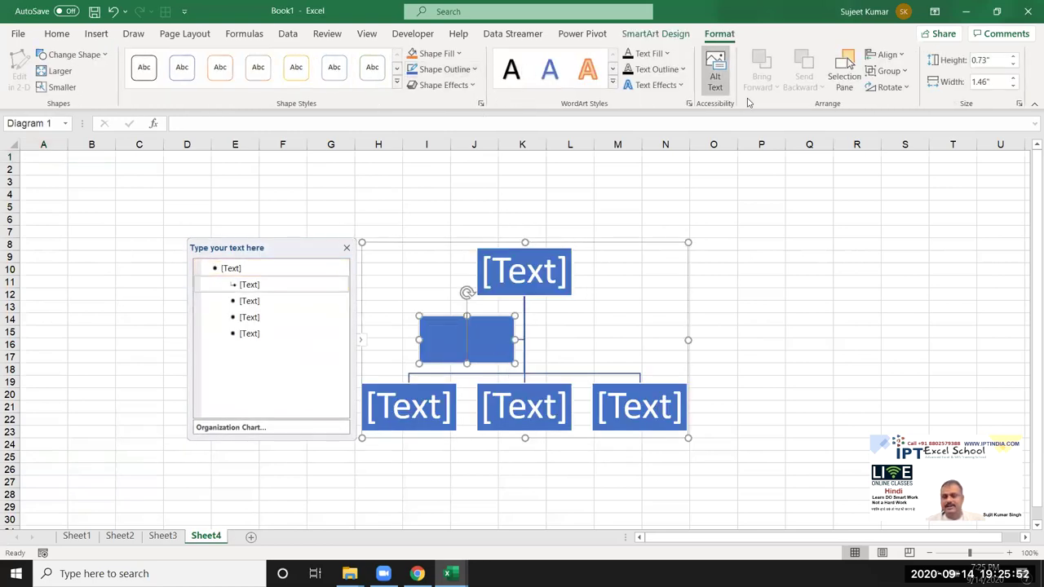
pyautogui.click(764, 282)
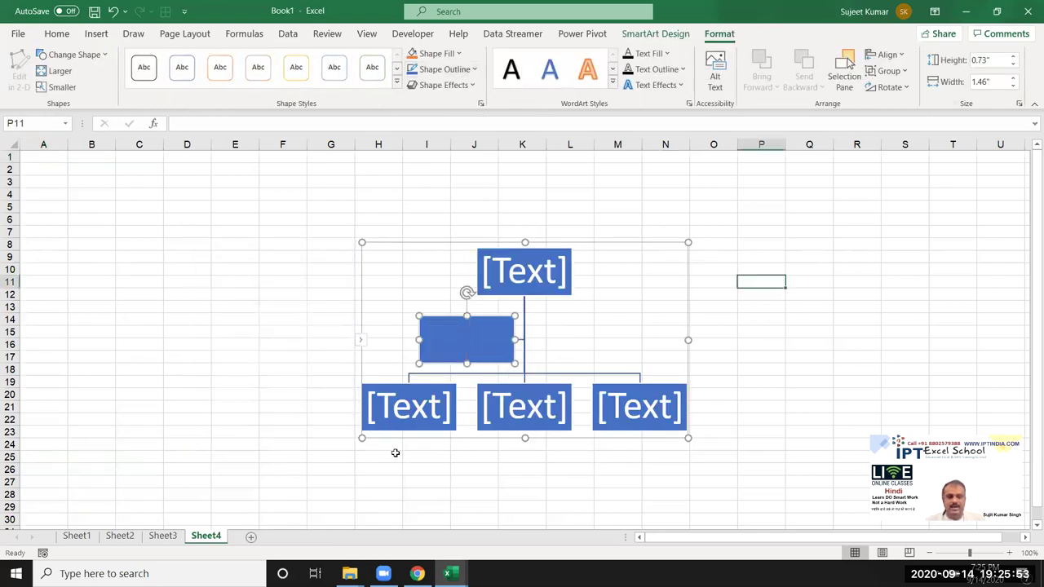
pyautogui.click(252, 538)
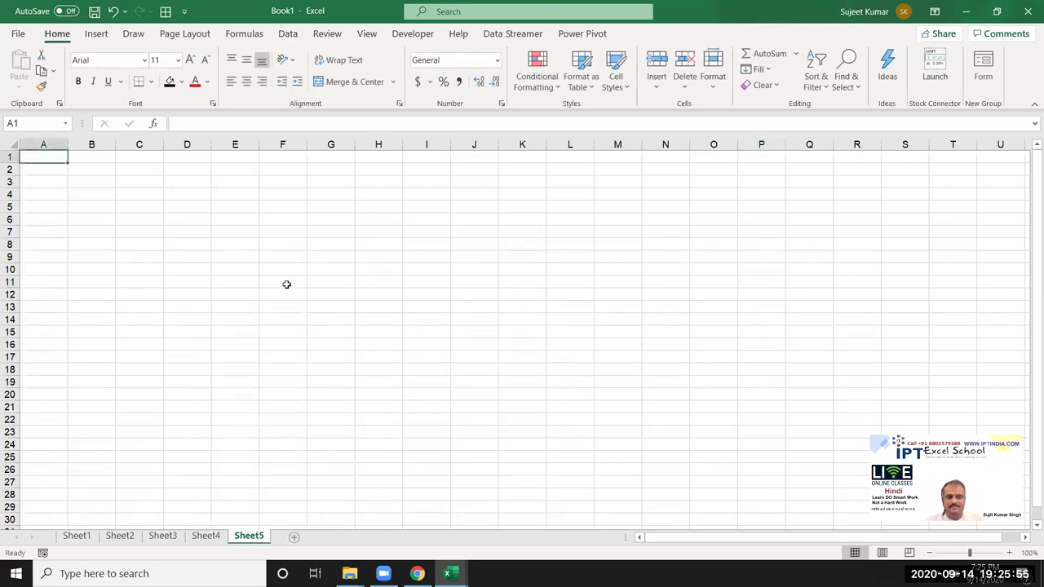
pyautogui.click(97, 34)
# Step: Open the Office Add-ins store from the Insert tab
pyautogui.click(176, 95)
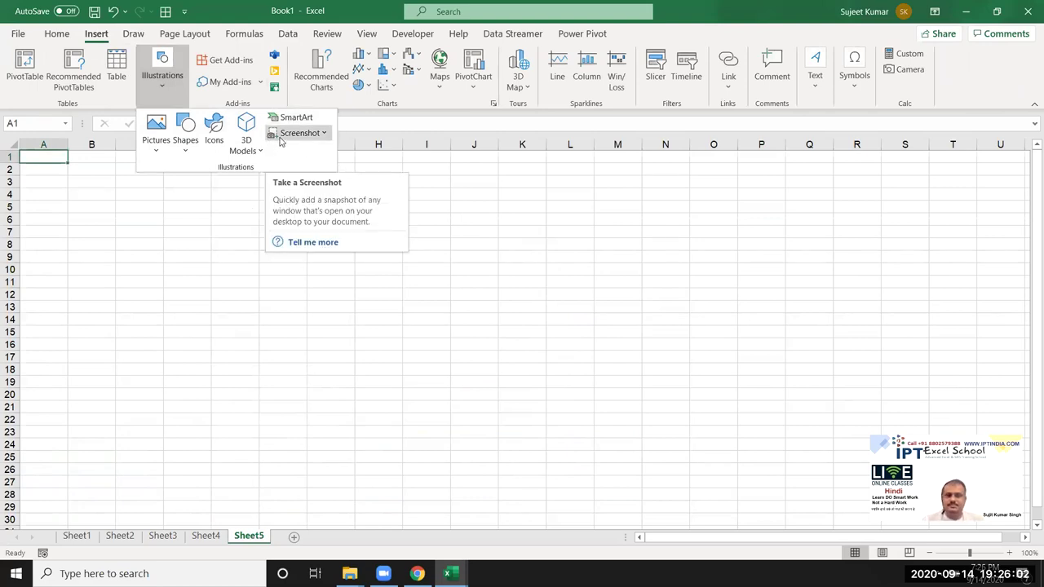
pyautogui.click(468, 187)
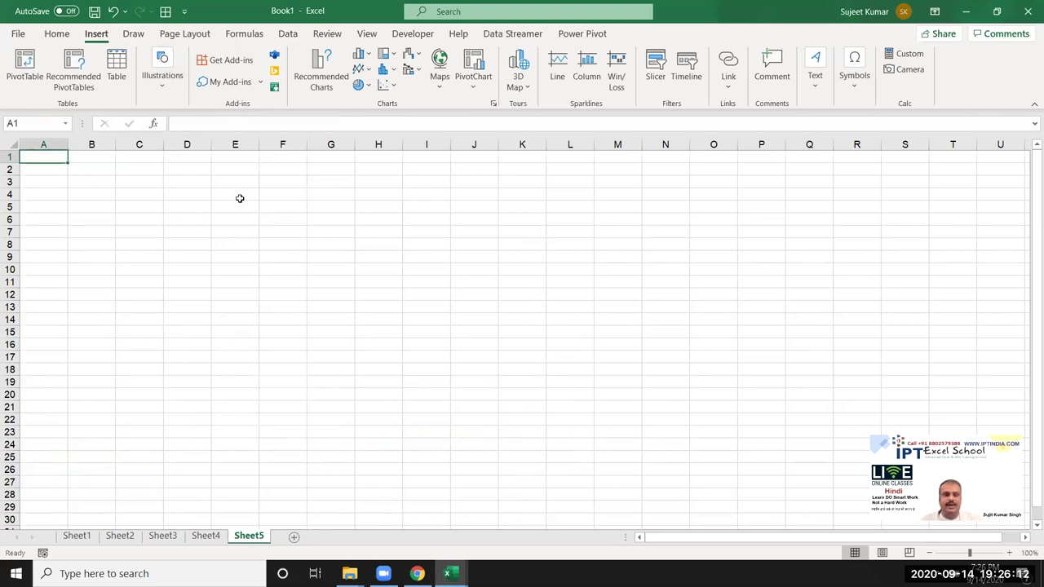
pyautogui.click(245, 69)
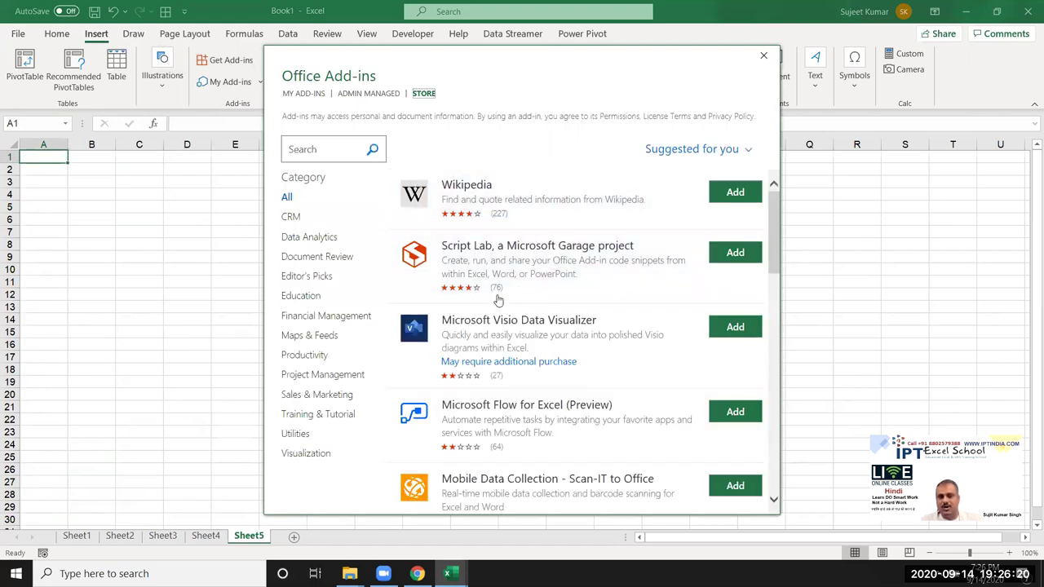
pyautogui.scroll(-2, 563, 333)
pyautogui.scroll(-3, 565, 334)
pyautogui.scroll(-2, 565, 334)
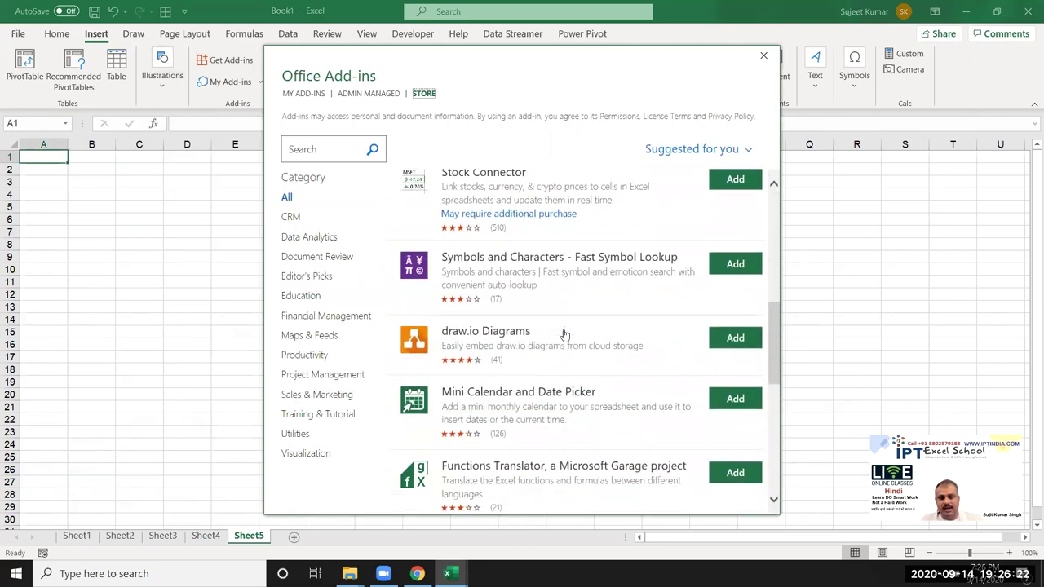
# Step: Filter the store to the Data Analytics category and scroll through its add-ins
pyautogui.click(292, 217)
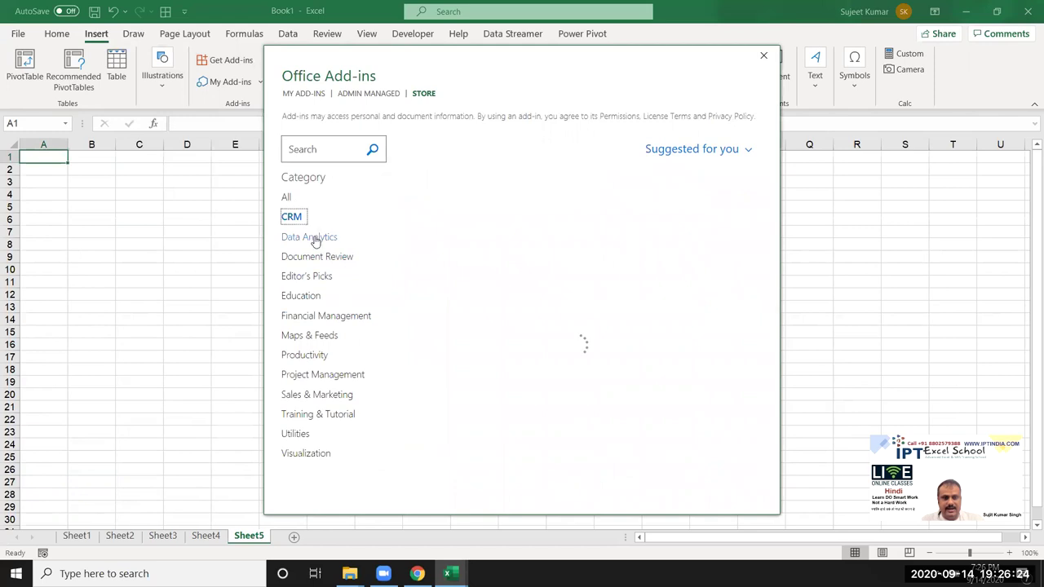
pyautogui.click(316, 238)
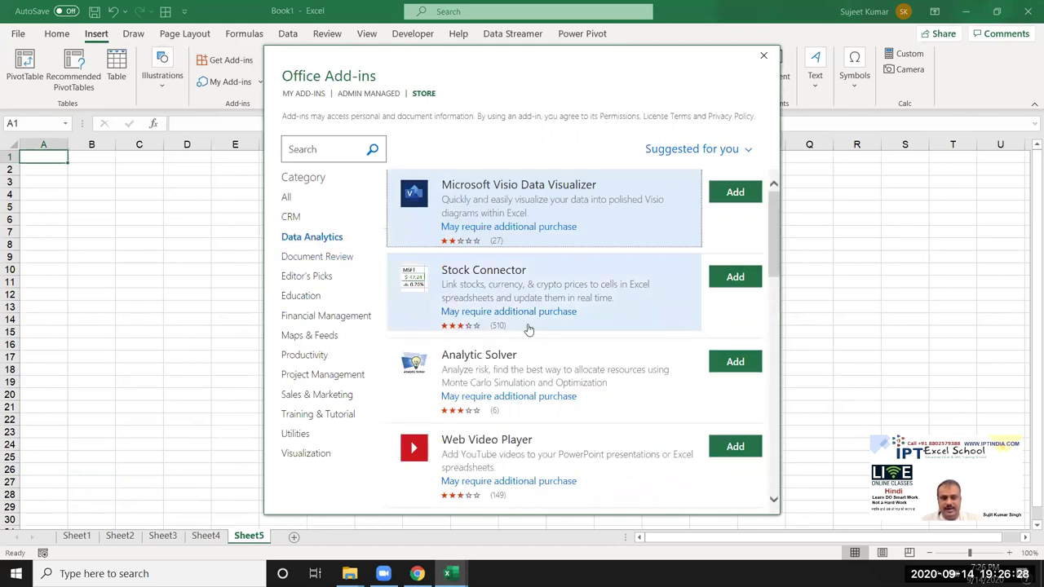
pyautogui.scroll(-3, 528, 328)
pyautogui.scroll(-5, 528, 329)
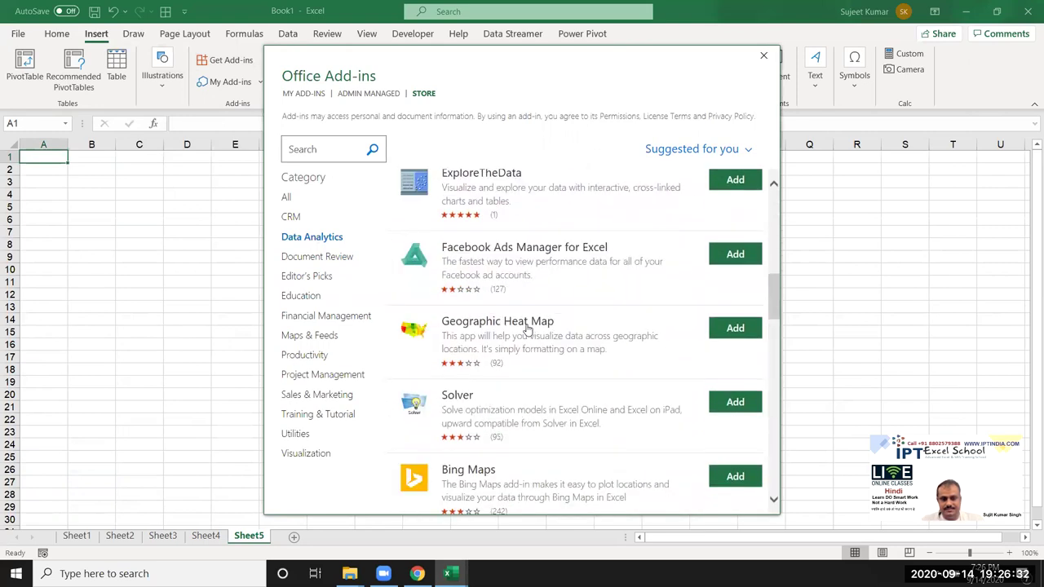
pyautogui.scroll(-3, 528, 329)
pyautogui.scroll(-2, 527, 329)
pyautogui.scroll(-1, 526, 329)
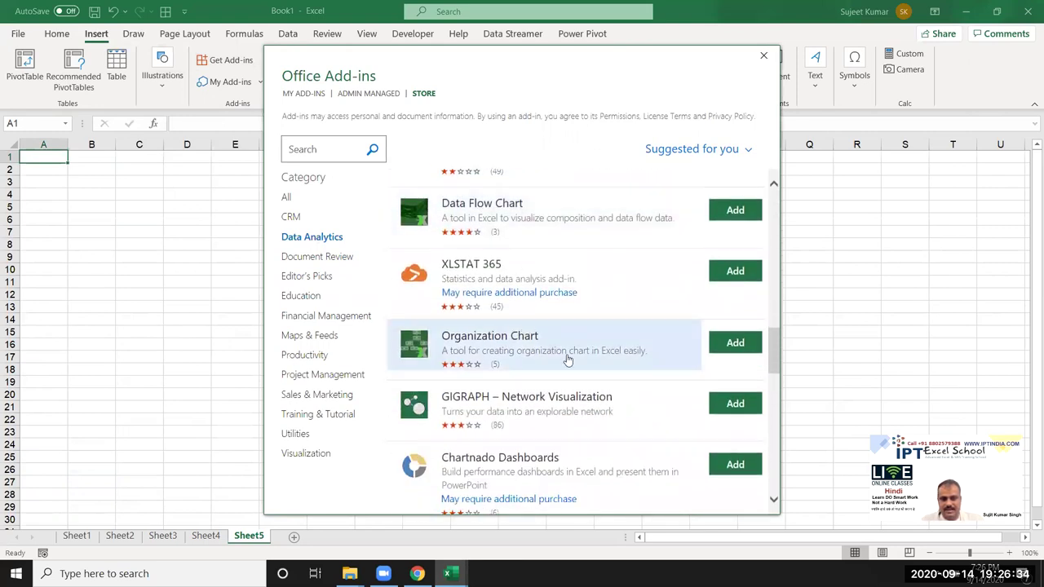
pyautogui.scroll(-2, 565, 358)
pyautogui.scroll(-1, 565, 357)
pyautogui.scroll(-1, 564, 358)
pyautogui.scroll(-3, 565, 358)
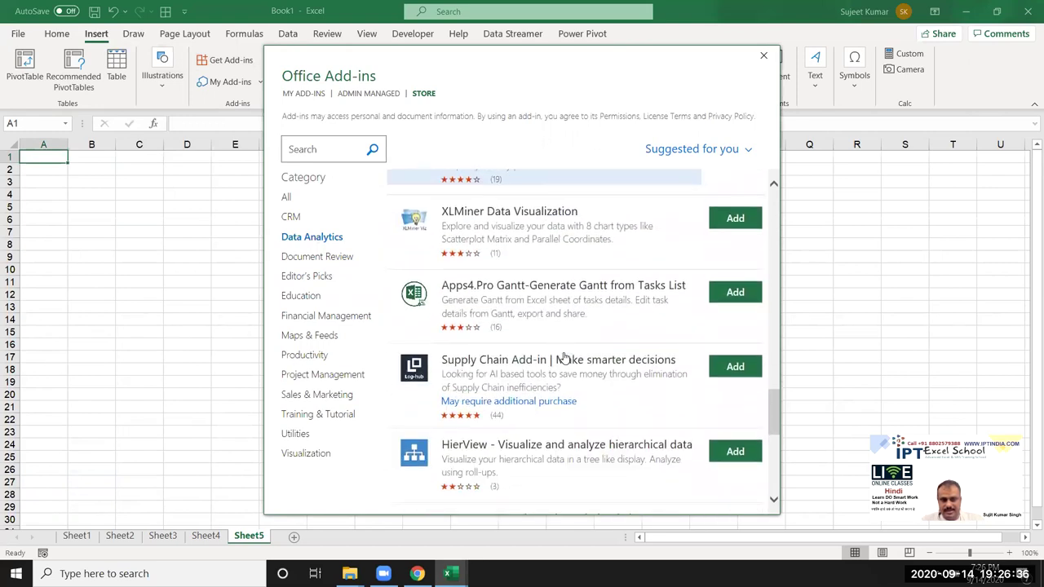
pyautogui.scroll(-2, 565, 357)
pyautogui.scroll(-3, 565, 358)
pyautogui.scroll(-2, 564, 358)
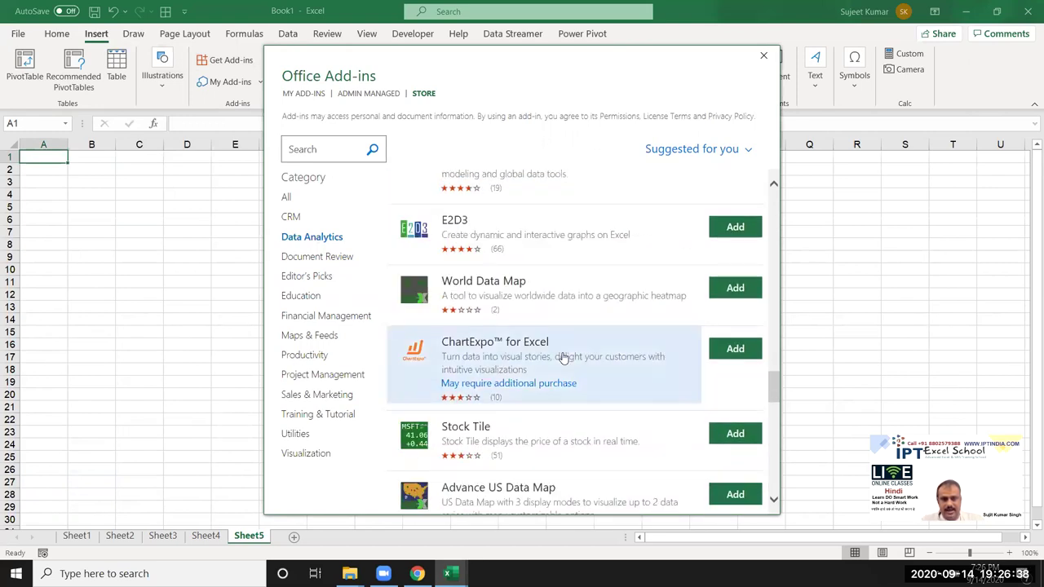
pyautogui.scroll(-2, 563, 358)
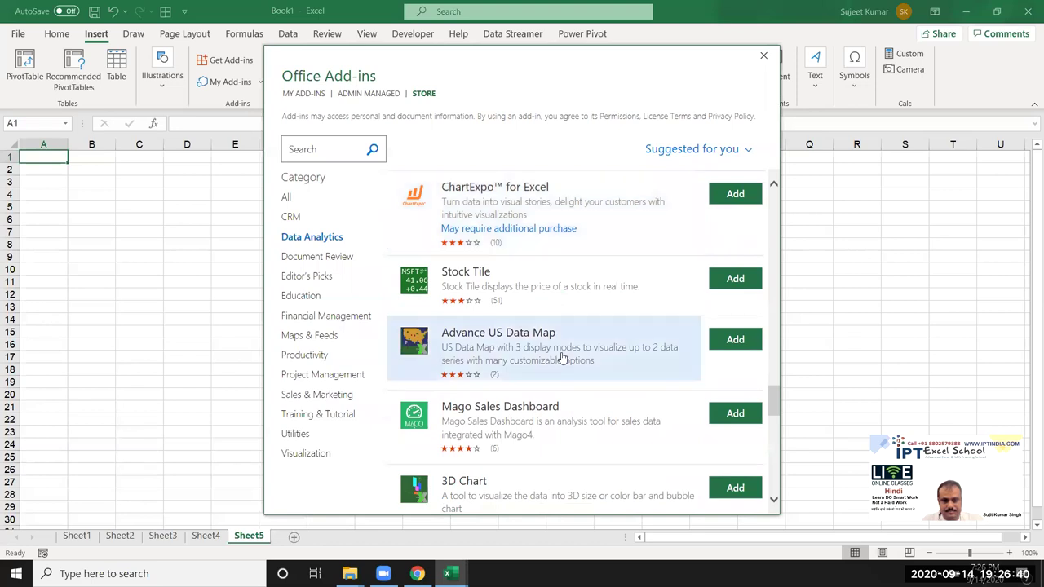
pyautogui.scroll(-1, 562, 357)
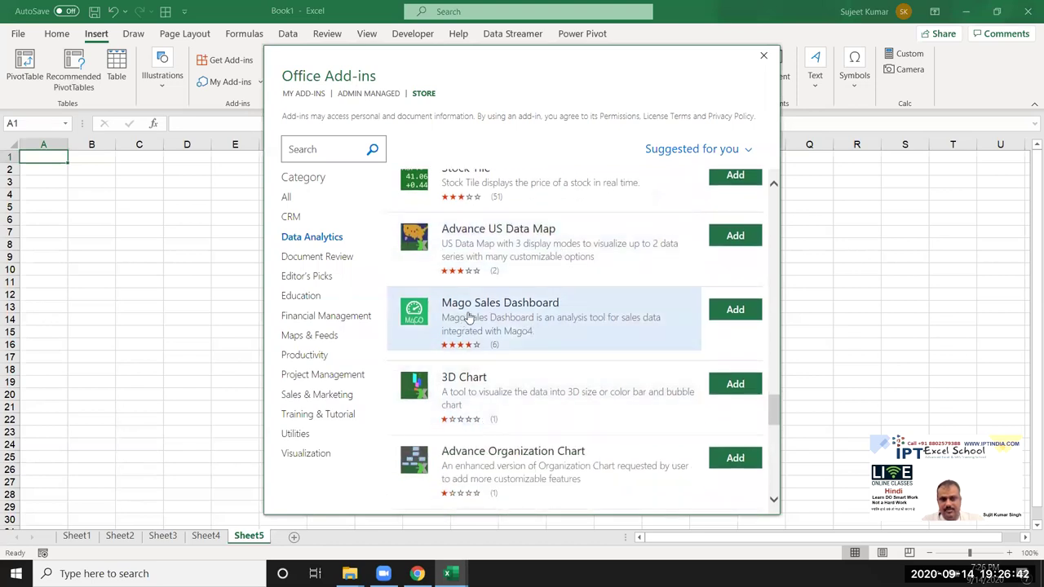
# Step: View the Mago Sales Dashboard details, then return to the Data Analytics list
pyautogui.click(500, 318)
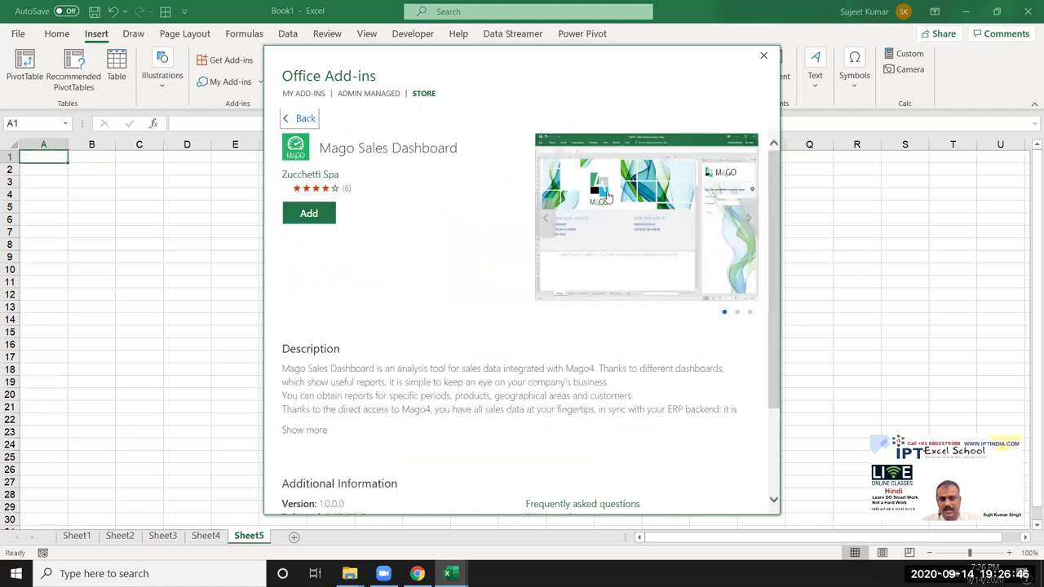
pyautogui.click(287, 121)
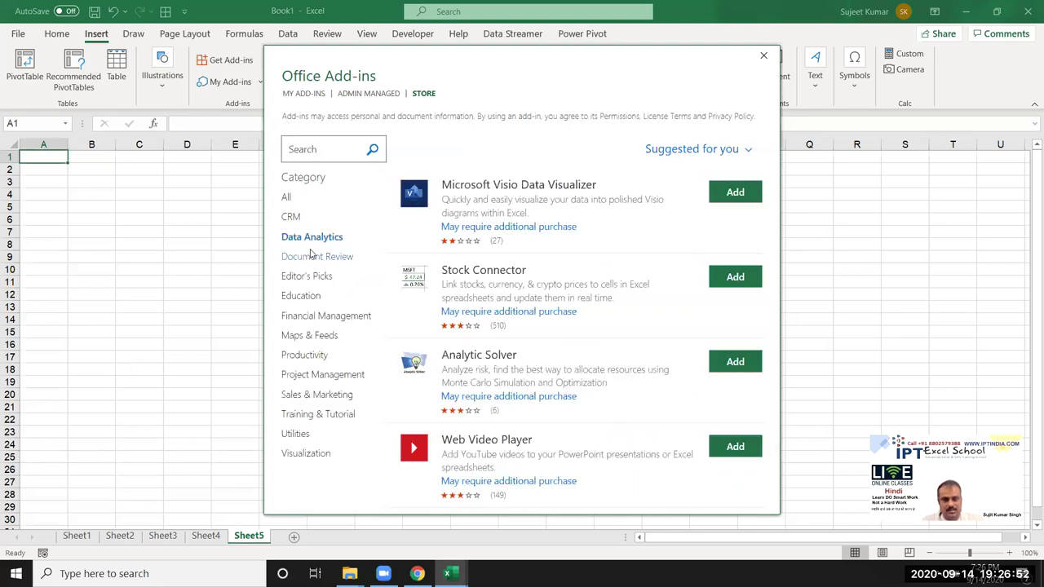
pyautogui.scroll(-3, 489, 390)
pyautogui.scroll(1, 461, 400)
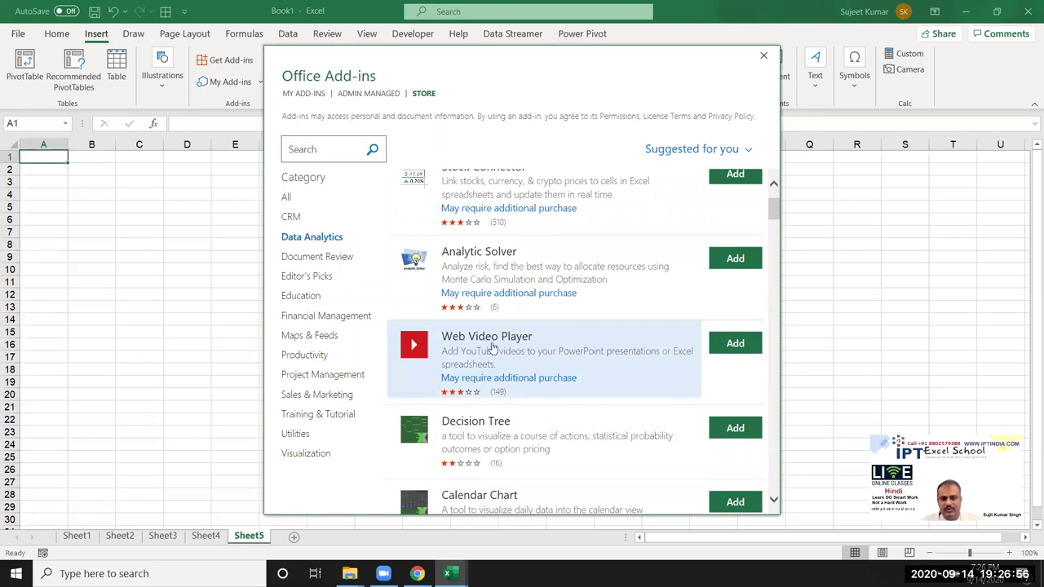
# Step: Add the Web Video Player add-in to Sheet5, accepting its license terms
pyautogui.click(735, 350)
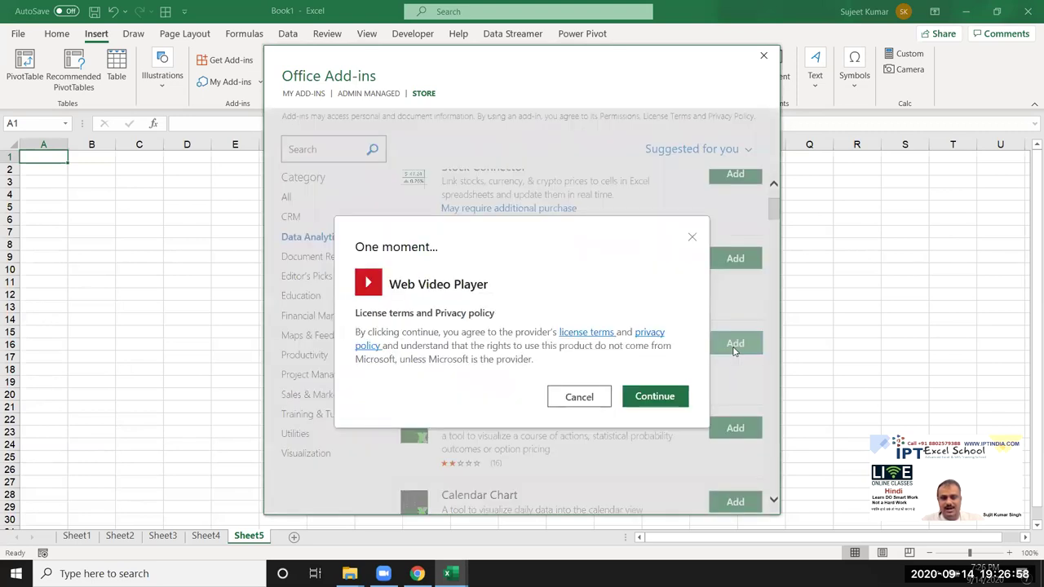
pyautogui.click(649, 397)
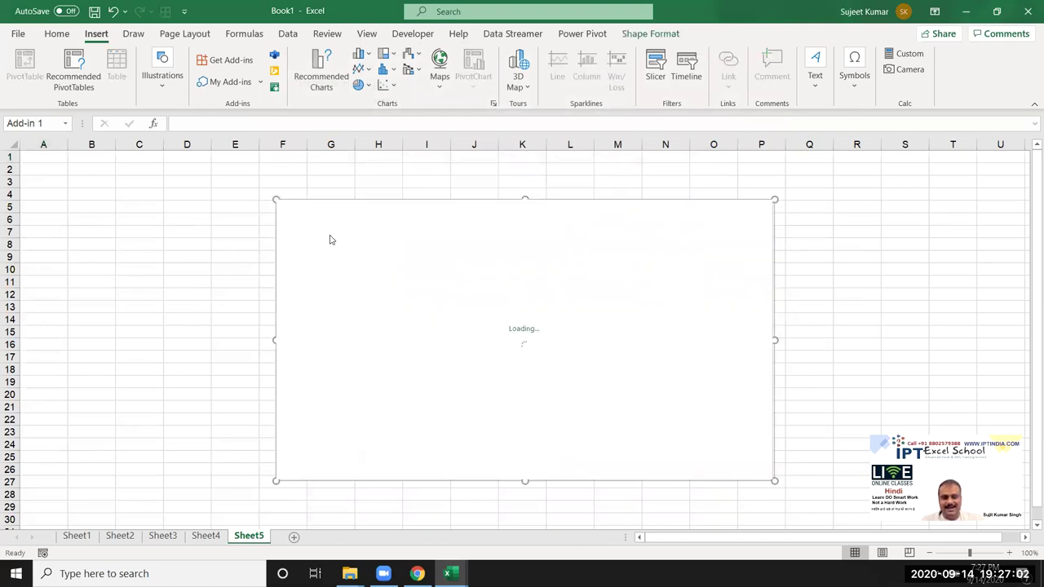
pyautogui.click(208, 236)
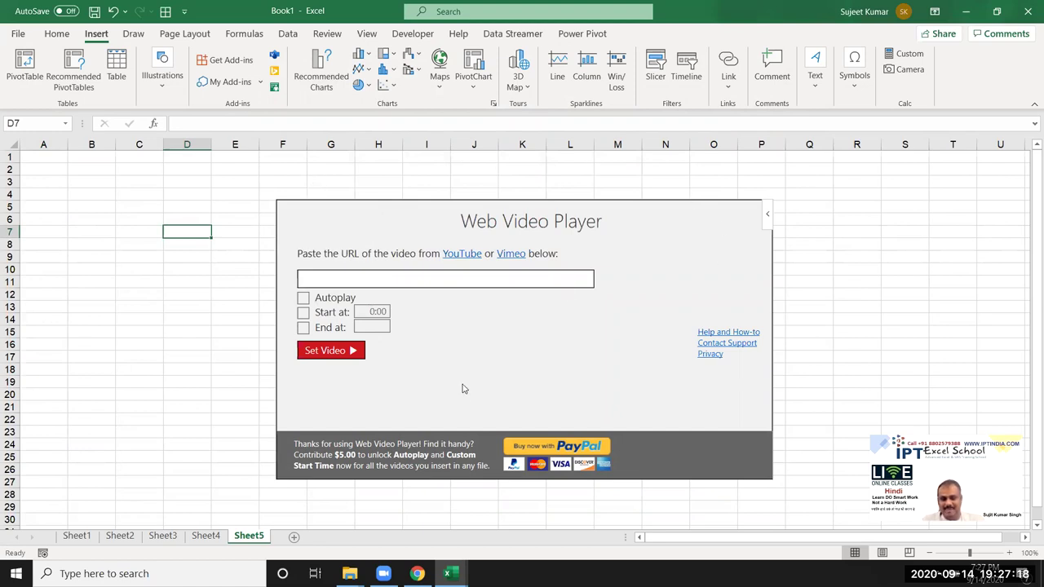
# Step: Switch between Sheet4's org chart and Sheet5's video player, ending on Sheet4
pyautogui.click(208, 538)
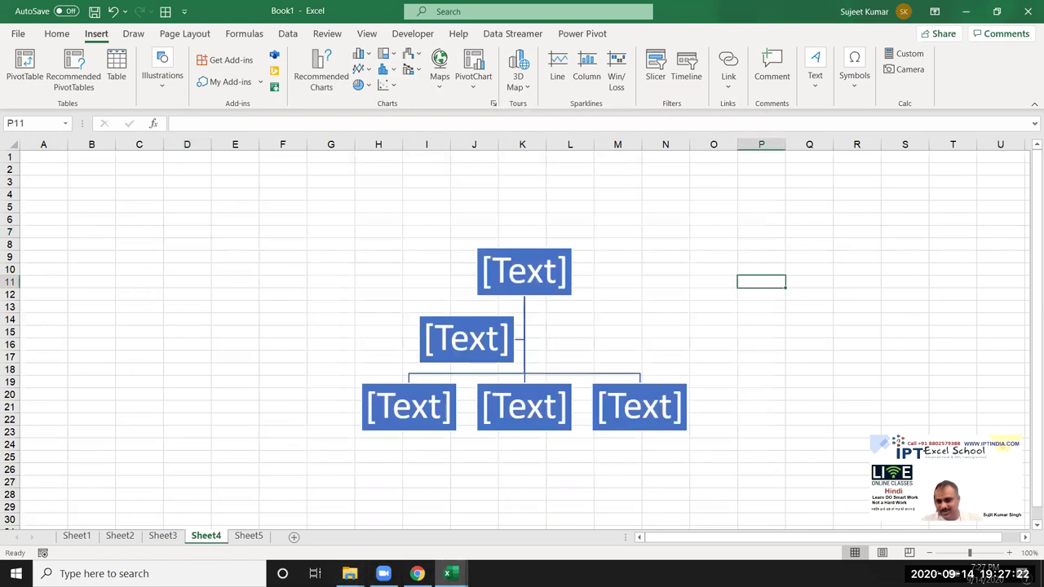
pyautogui.click(254, 535)
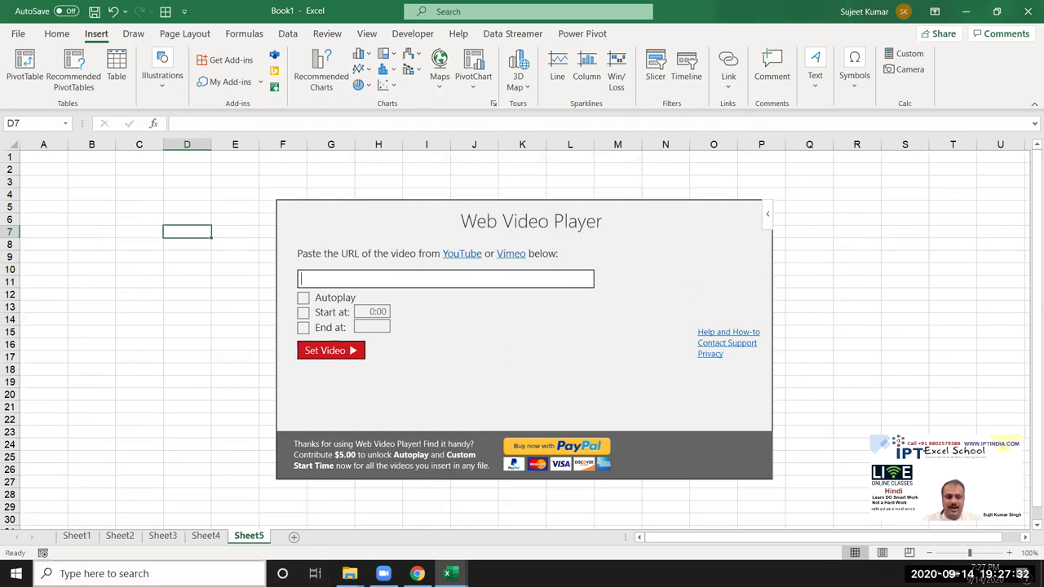
pyautogui.click(200, 537)
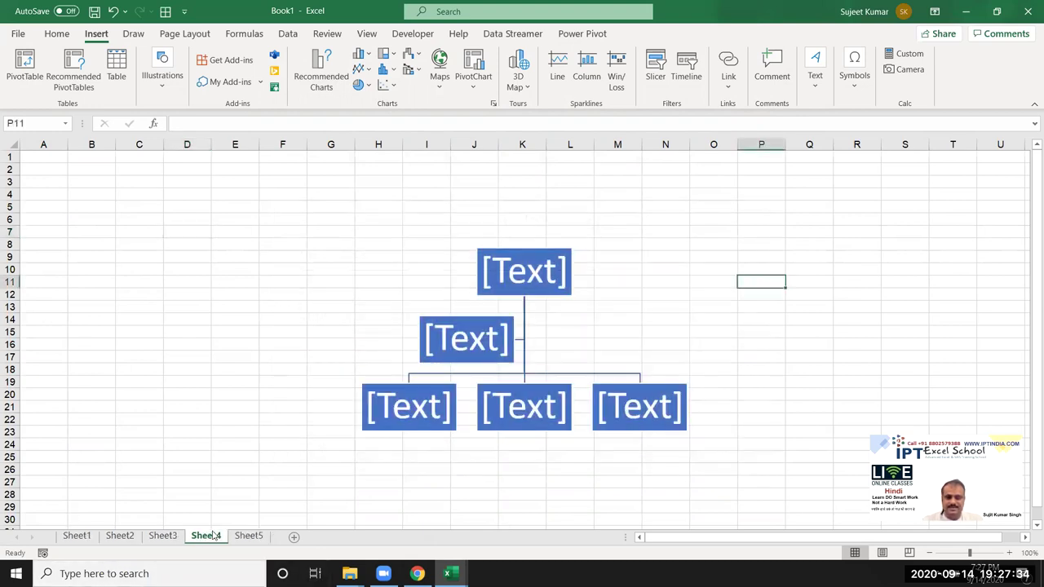
# Step: Add Sheet6 and insert the Mini Calendar and Date Picker add-in
pyautogui.click(295, 538)
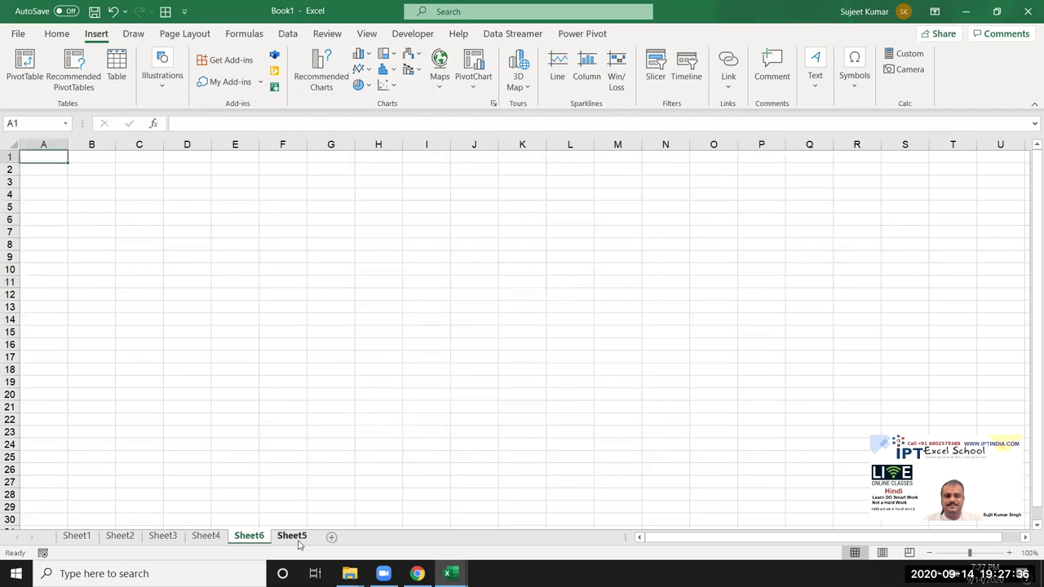
pyautogui.click(259, 82)
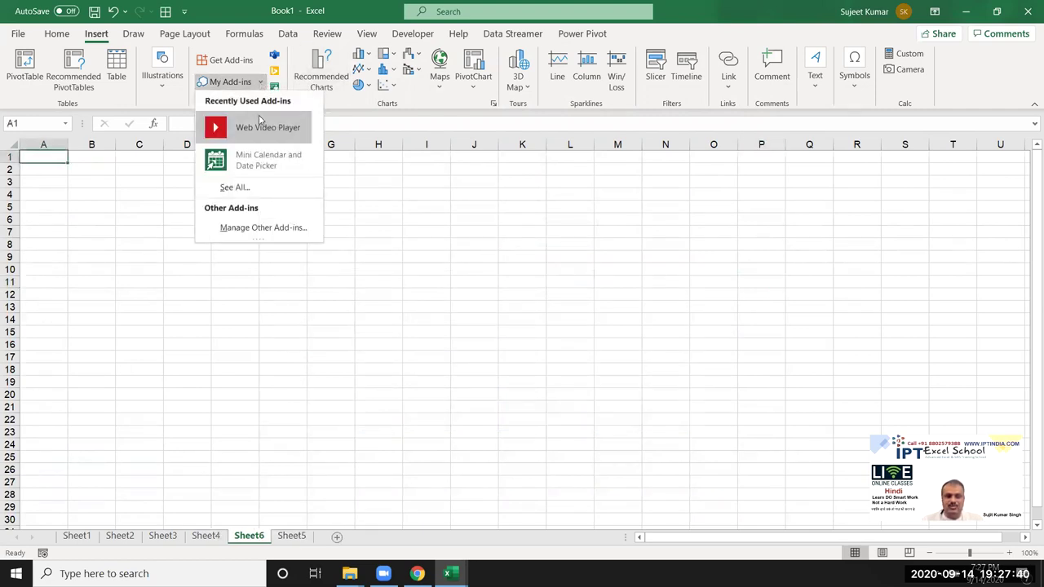
pyautogui.click(273, 167)
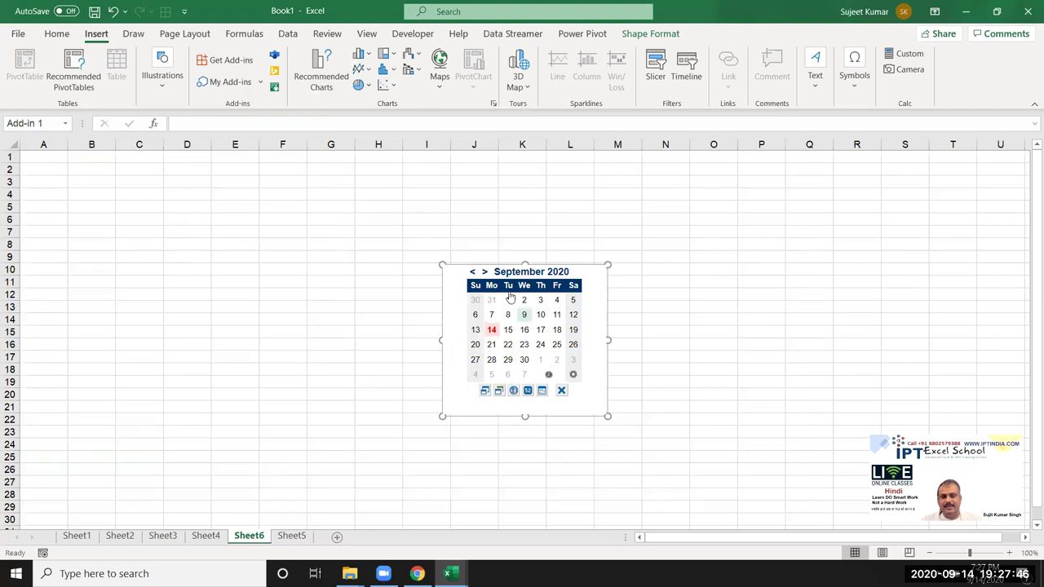
# Step: Insert dates 9/23/2020 in A1, 9/17/2020 in B6, and 9/23/2020 in C14
pyautogui.click(524, 344)
pyautogui.click(87, 218)
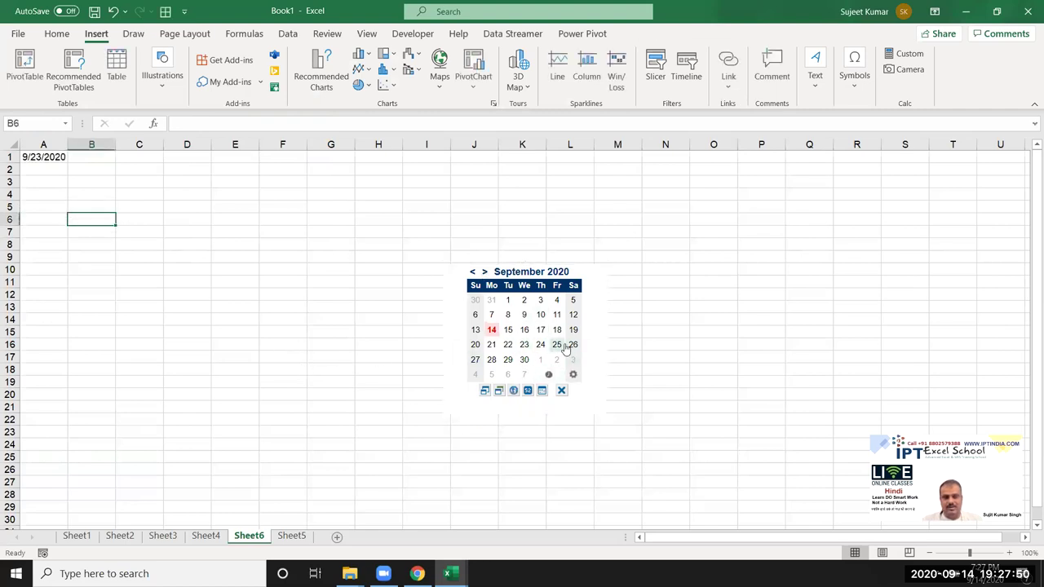
pyautogui.click(540, 330)
pyautogui.click(119, 320)
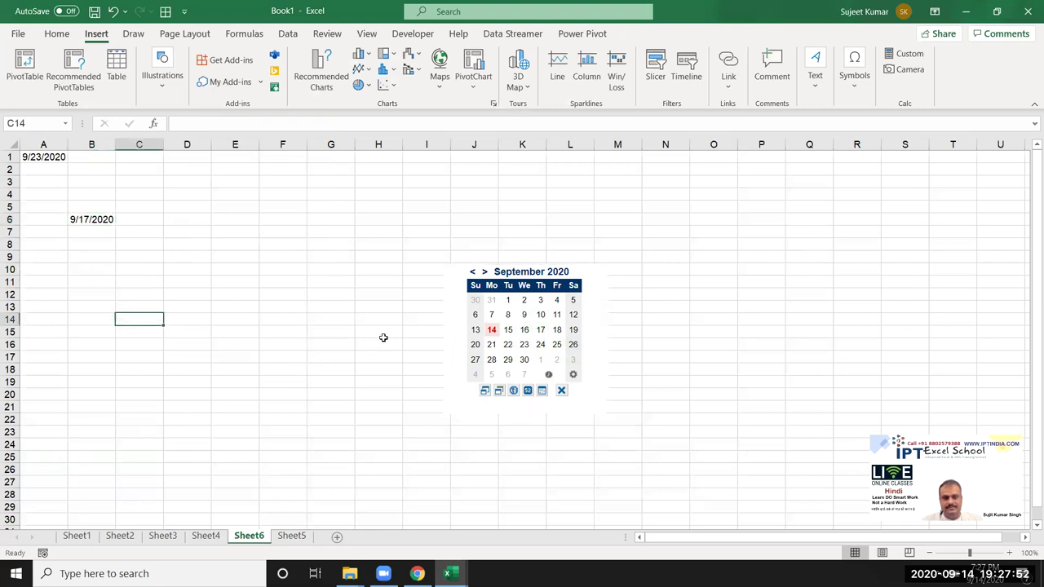
pyautogui.click(523, 345)
pyautogui.click(133, 358)
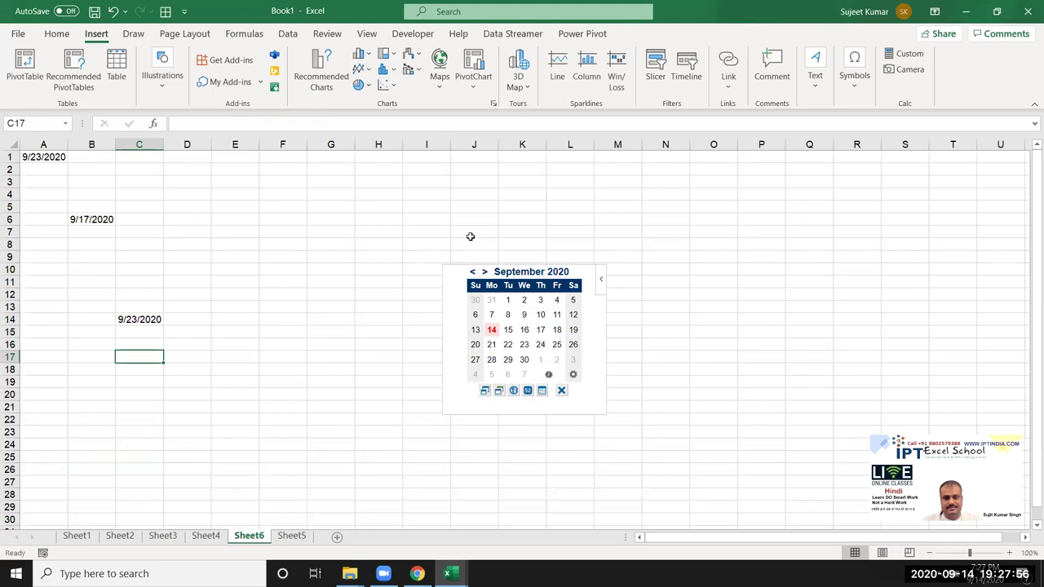
# Step: Try and cancel the calendar's date range option from C10, then view Sheet5 and add Sheet7
pyautogui.click(141, 267)
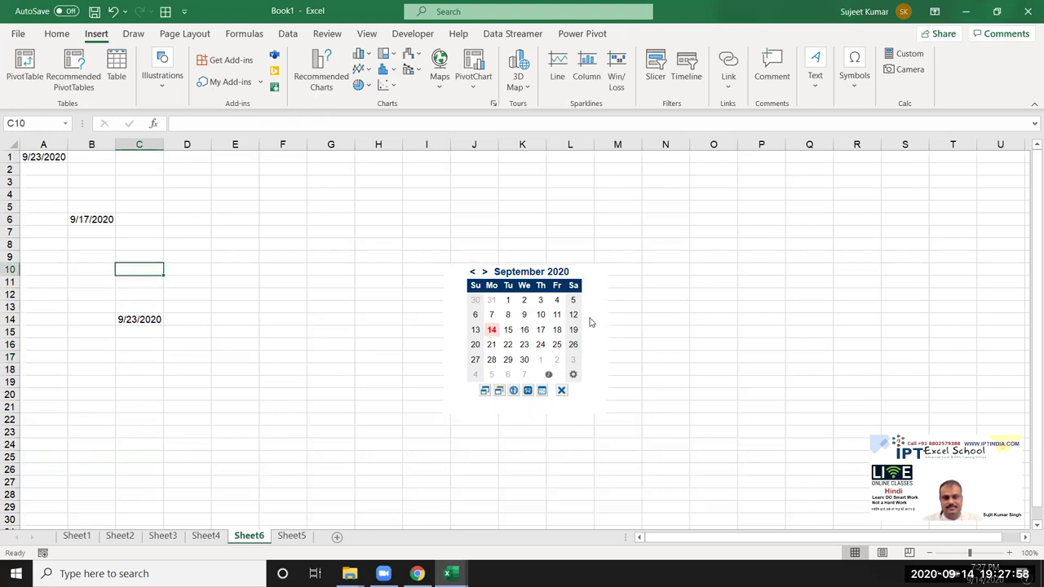
pyautogui.click(543, 391)
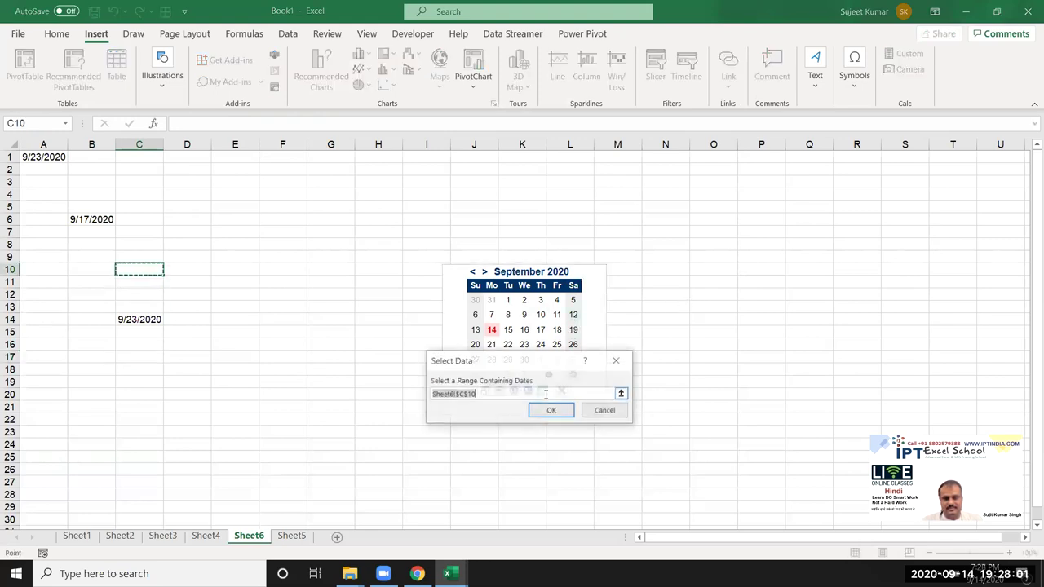
pyautogui.click(606, 411)
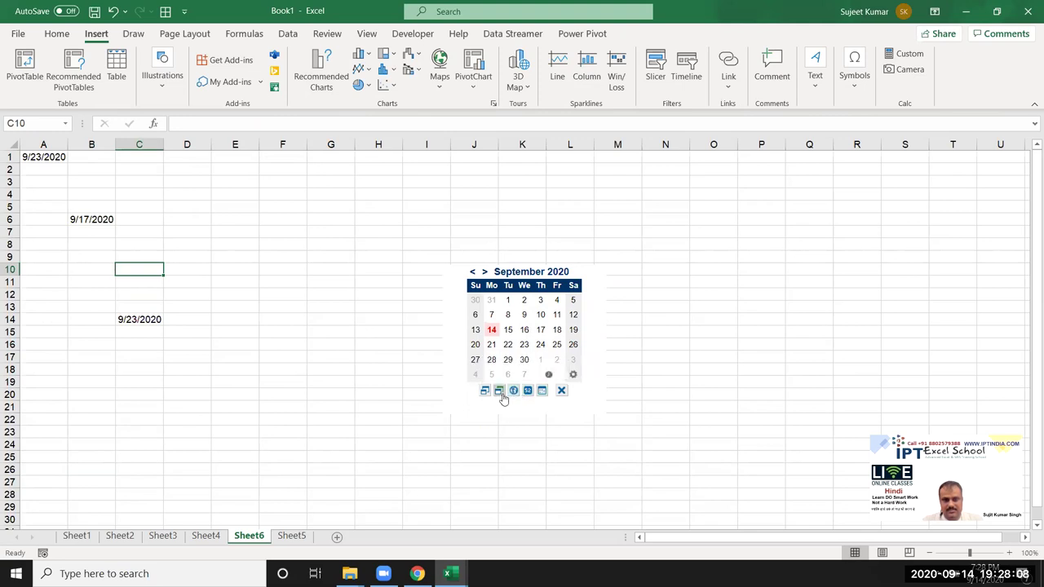
pyautogui.click(291, 536)
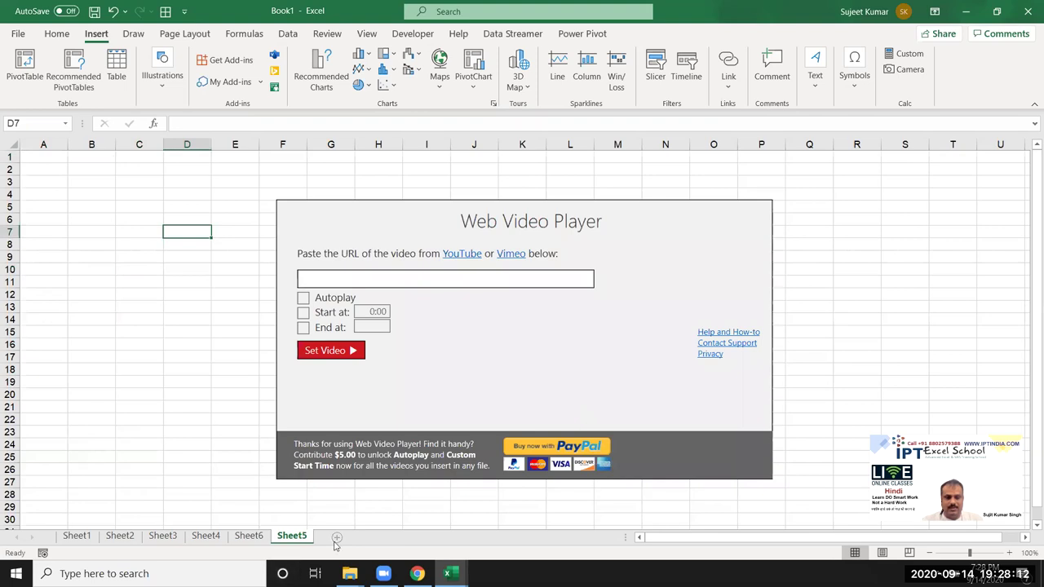
pyautogui.click(337, 536)
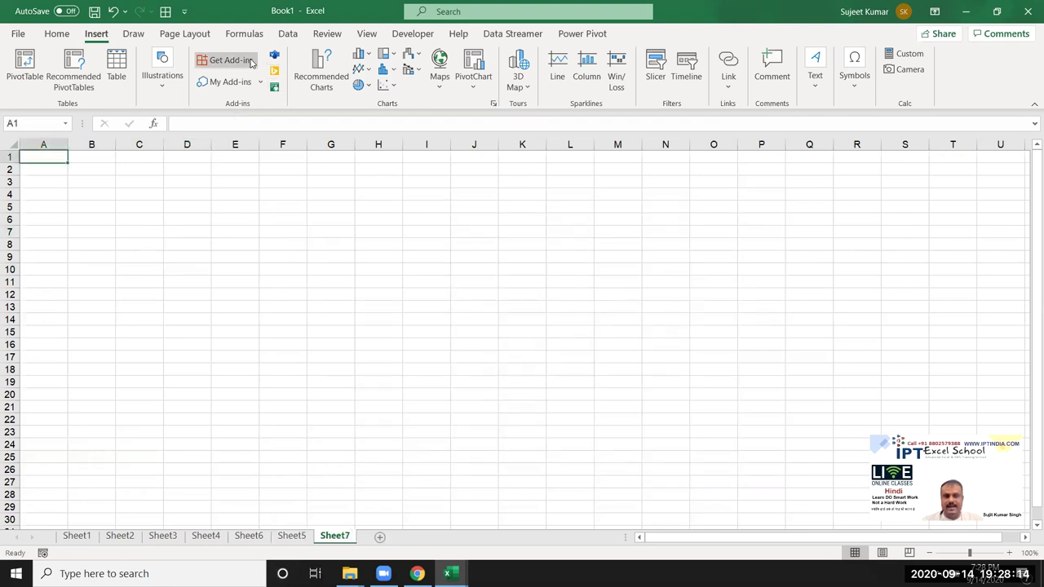
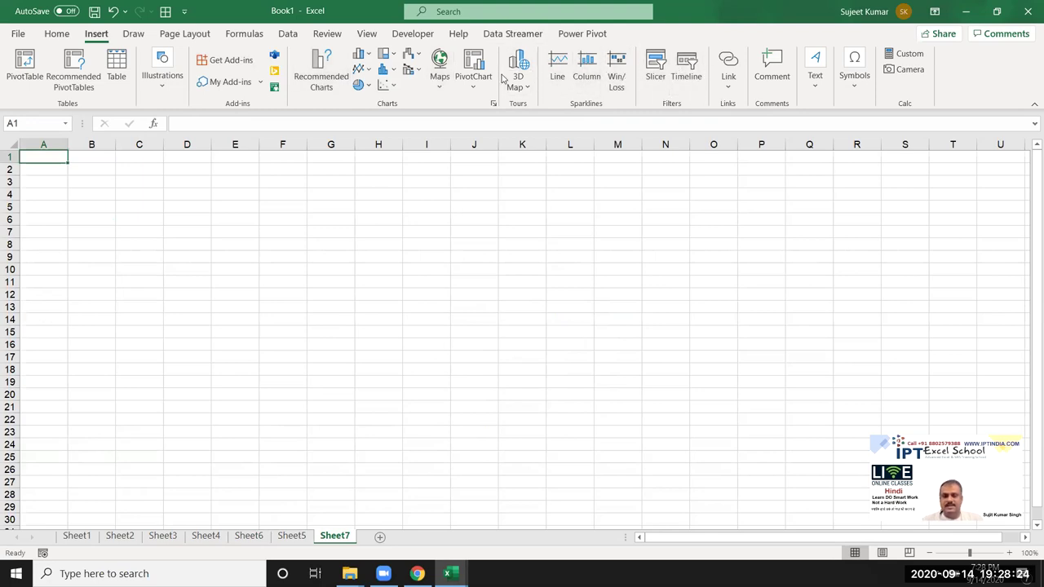
# Step: Browse the Insert tab's Link, Text and Symbols dropdown options, closing each again
pyautogui.click(739, 91)
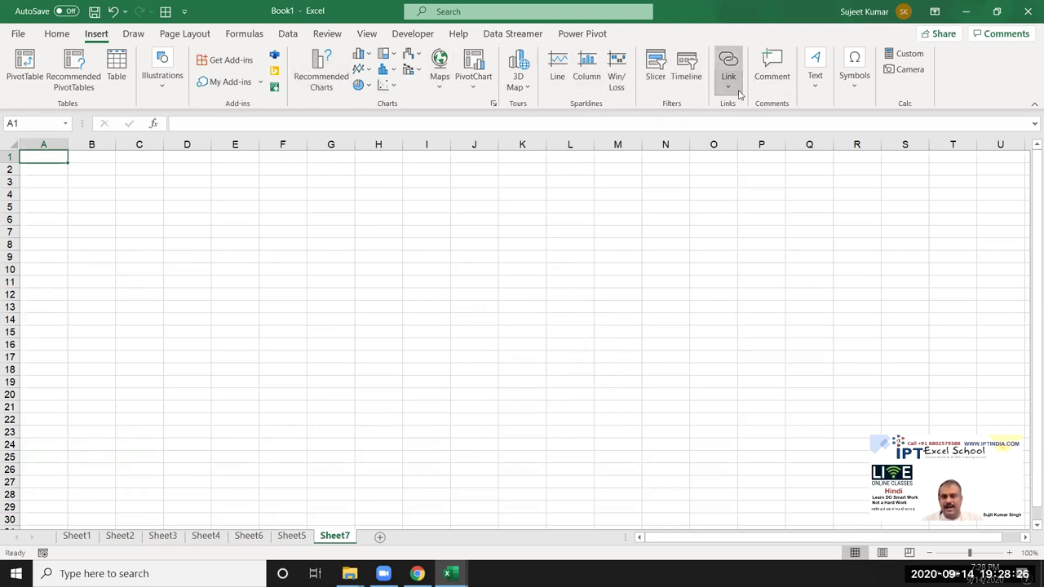
pyautogui.click(661, 271)
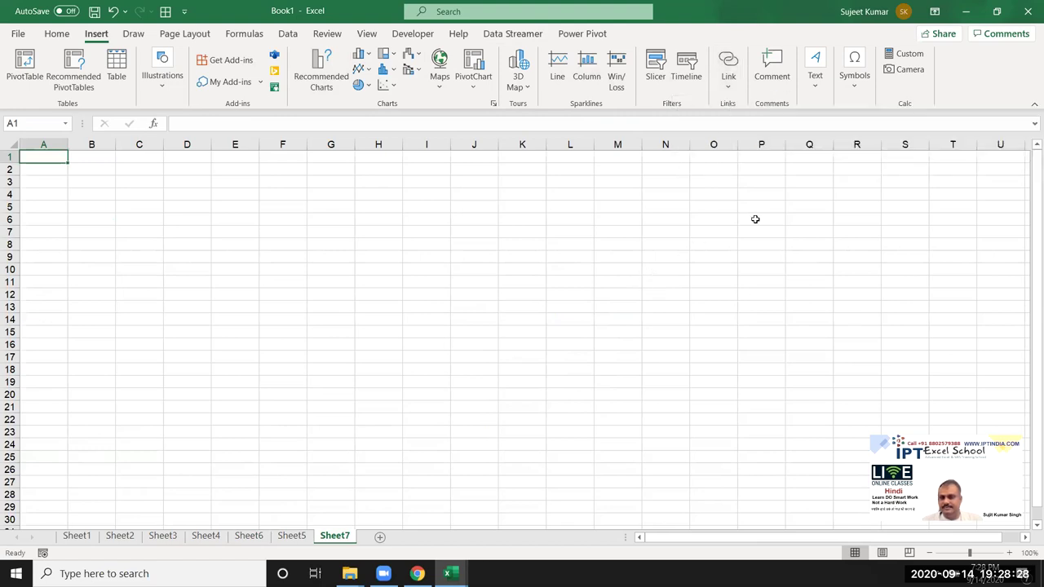
pyautogui.click(811, 88)
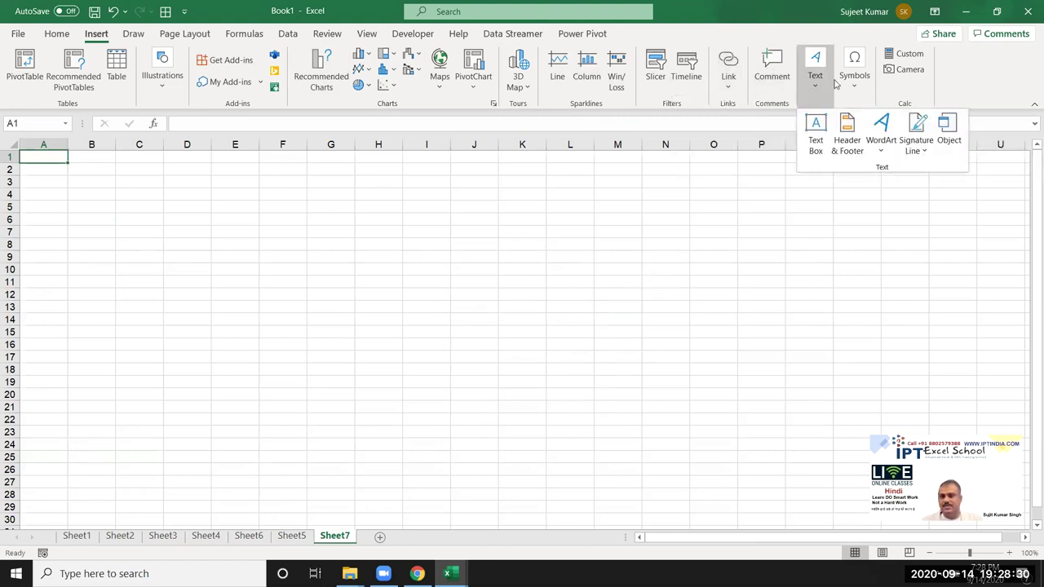
pyautogui.click(840, 86)
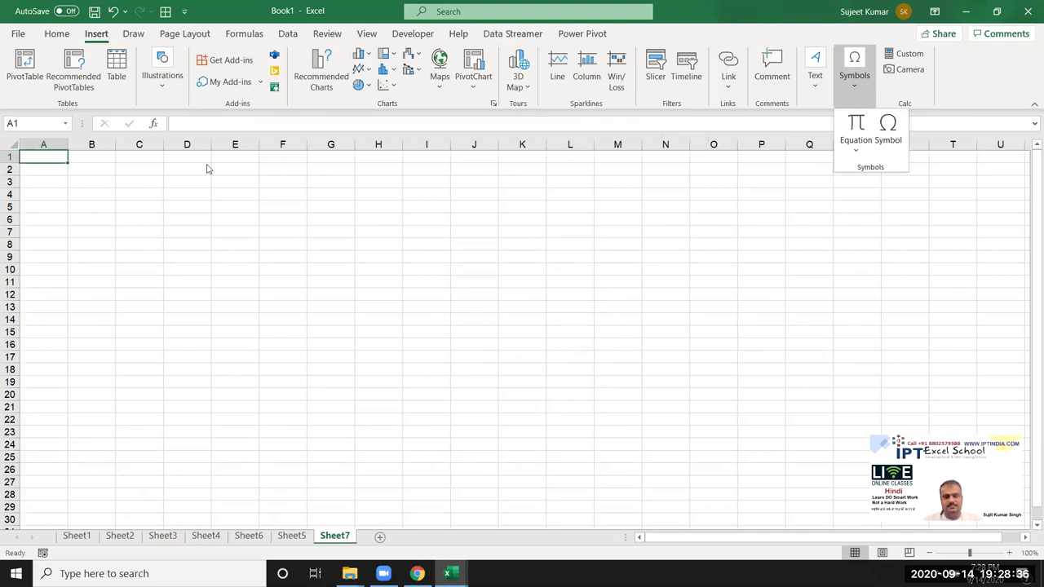
pyautogui.click(73, 157)
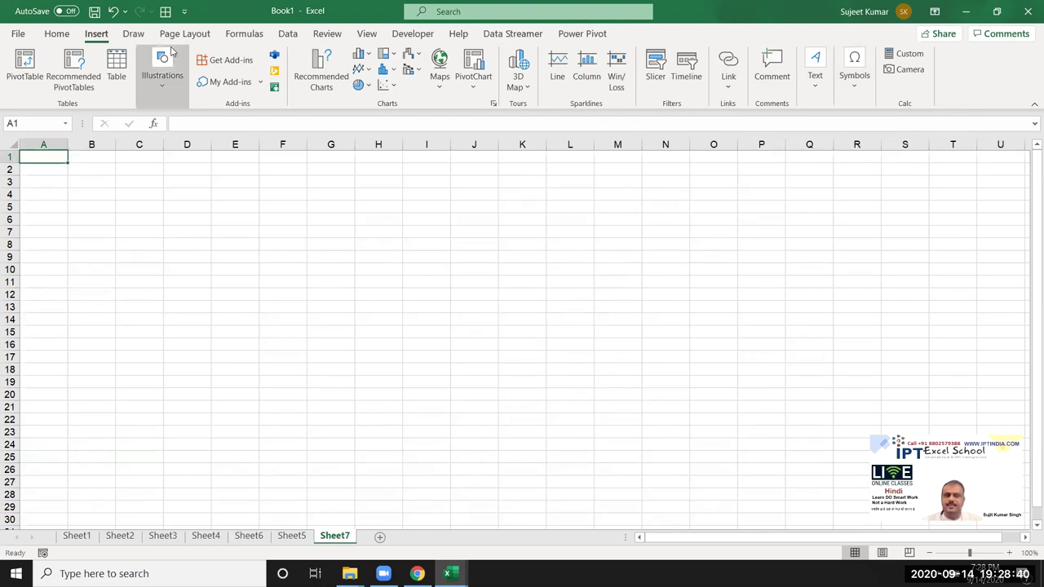
# Step: Draw two freehand strokes on Sheet7 with the black pen
pyautogui.click(132, 35)
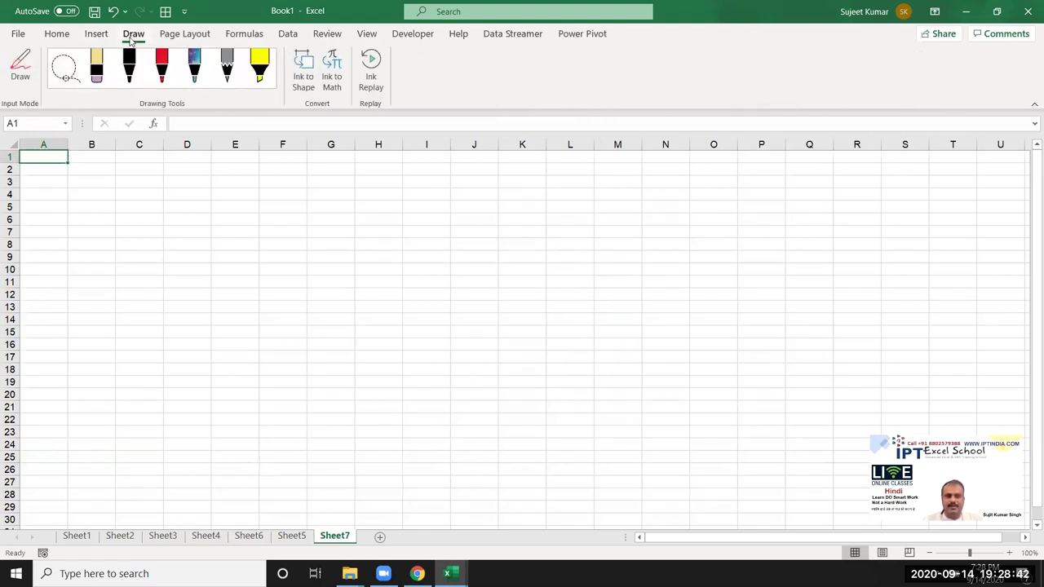
pyautogui.click(133, 72)
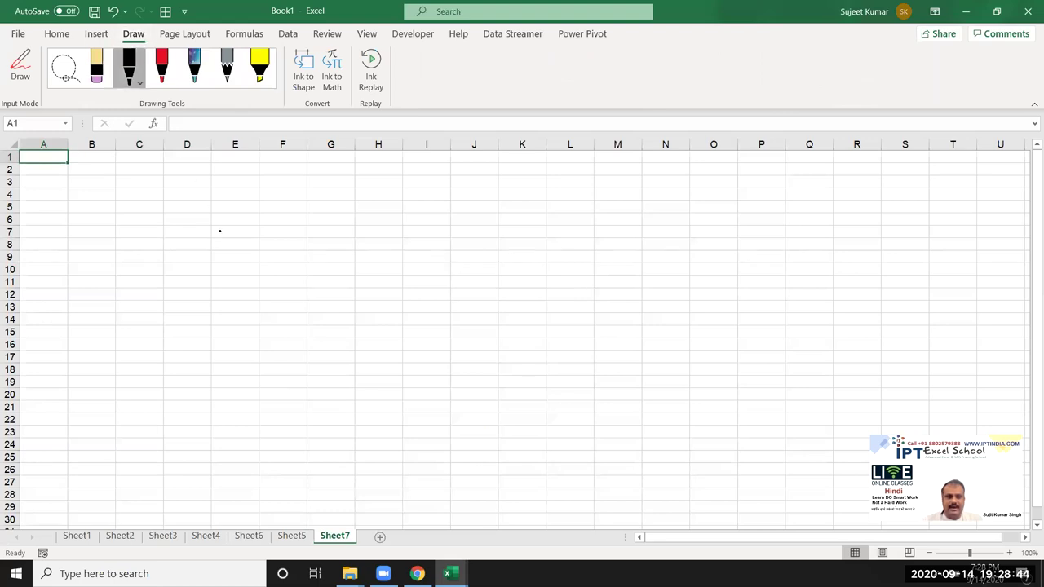
pyautogui.moveTo(220, 232)
pyautogui.mouseDown()
pyautogui.moveTo(445, 344)
pyautogui.moveTo(604, 374)
pyautogui.mouseUp()
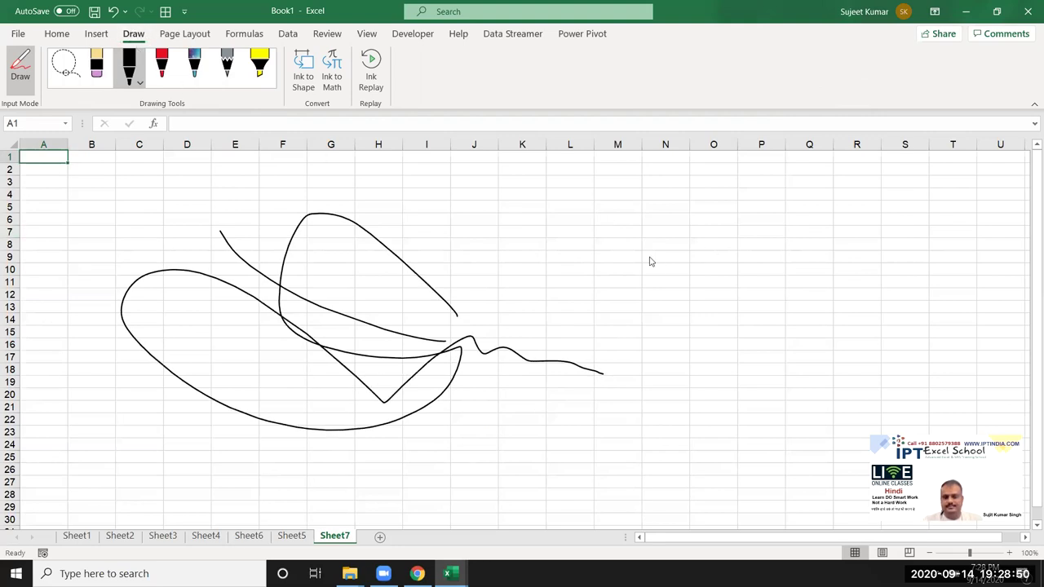
pyautogui.moveTo(591, 222)
pyautogui.mouseDown()
pyautogui.moveTo(709, 305)
pyautogui.moveTo(603, 284)
pyautogui.mouseUp()
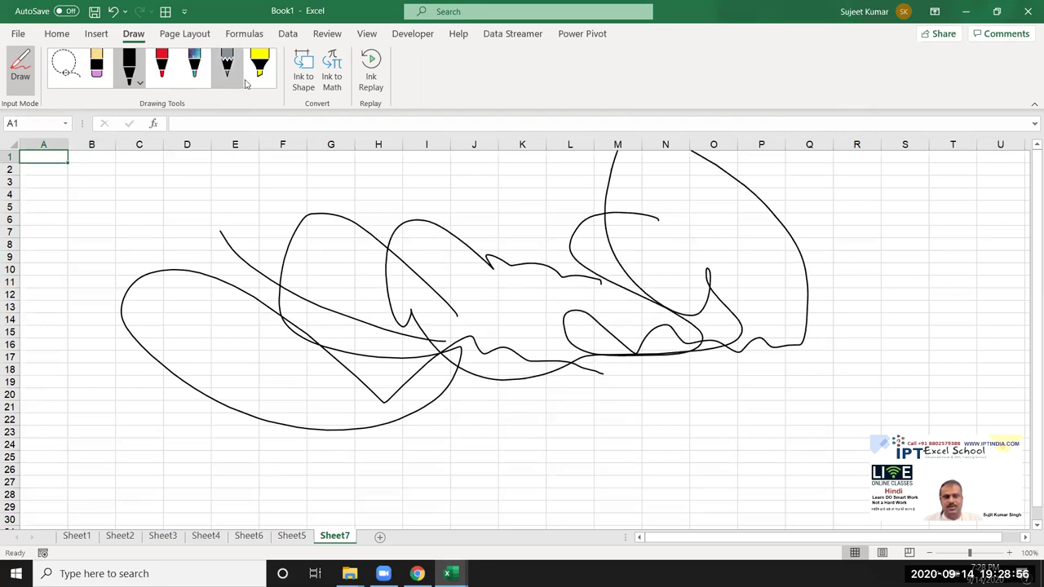
# Step: Add red, blue-purple galaxy and yellow highlighter ink, replay the strokes, then add Sheet8
pyautogui.click(162, 69)
pyautogui.moveTo(124, 192); pyautogui.dragTo(351, 204)
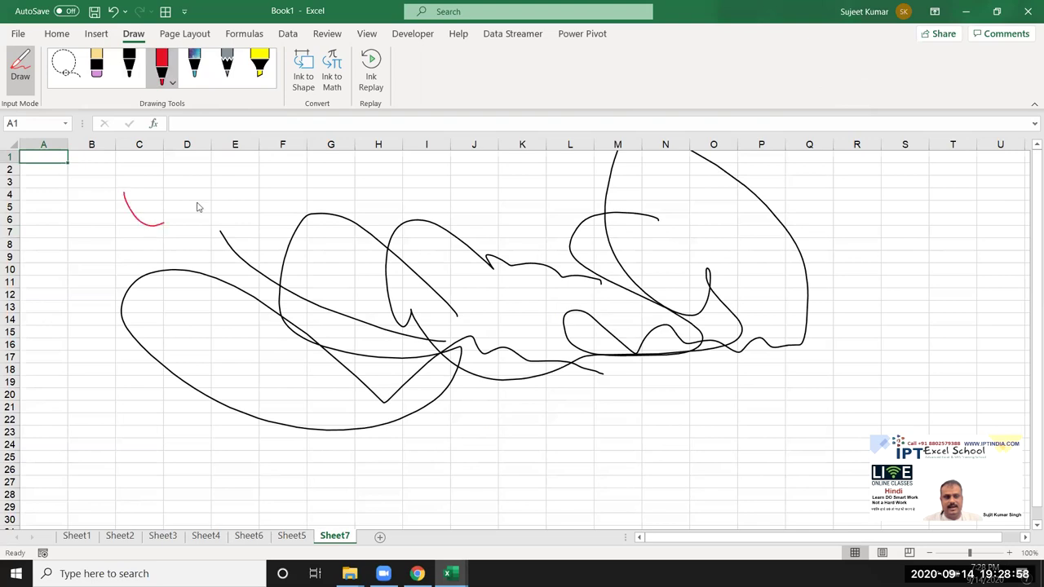
pyautogui.click(194, 69)
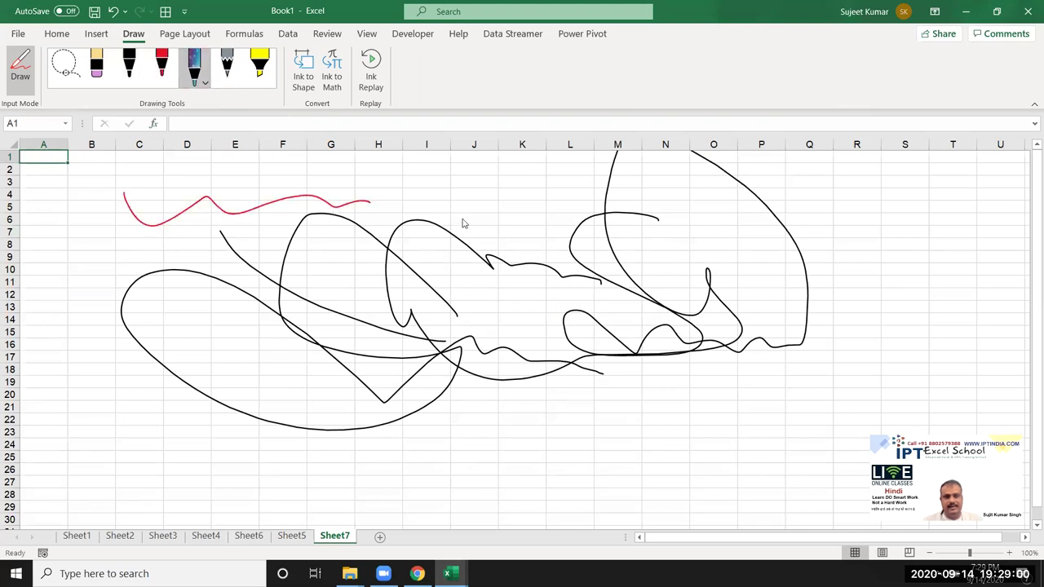
pyautogui.moveTo(448, 179); pyautogui.dragTo(579, 186)
pyautogui.click(259, 66)
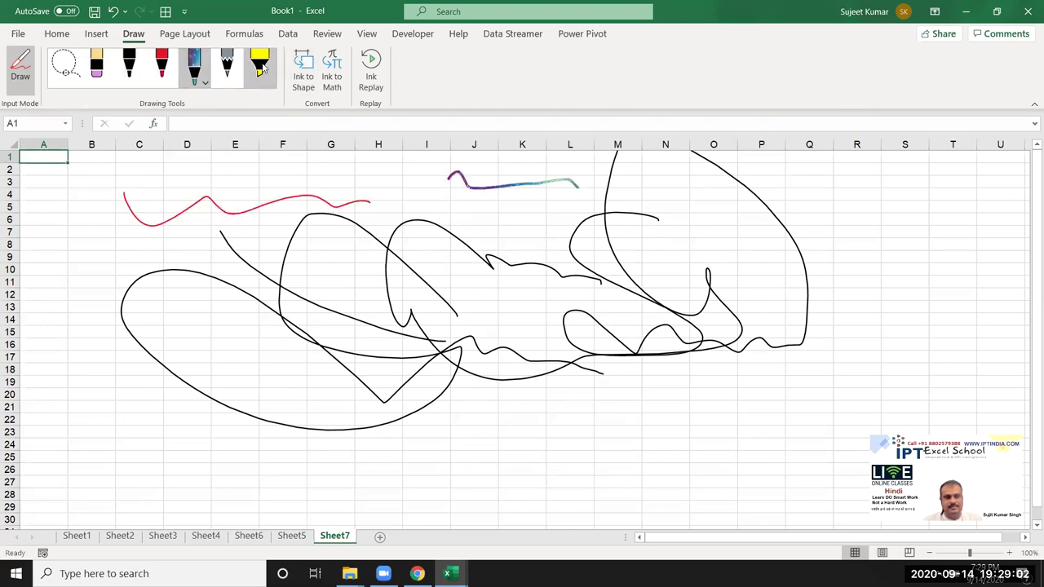
pyautogui.moveTo(128, 261); pyautogui.dragTo(372, 327)
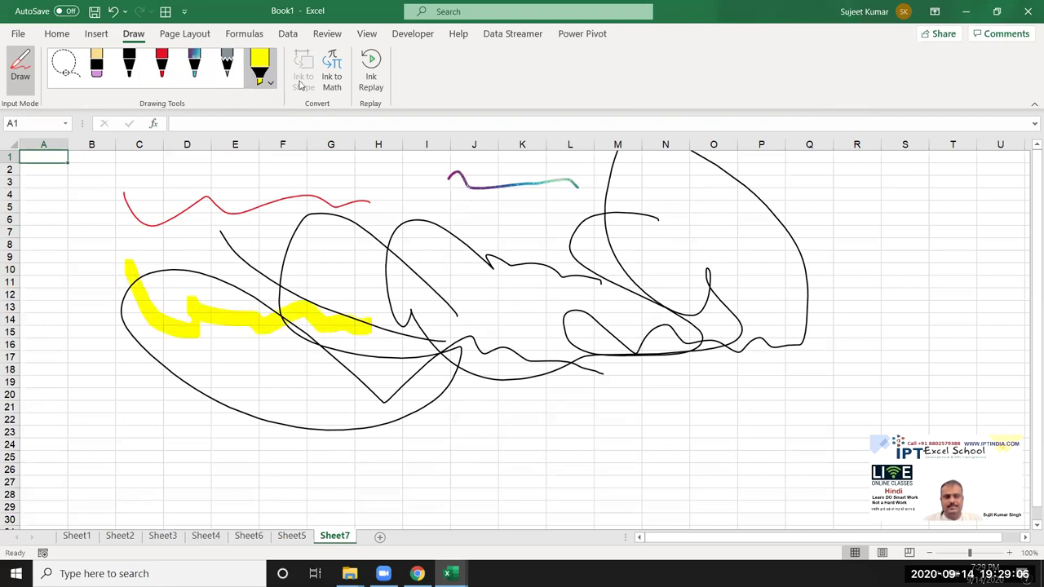
pyautogui.click(370, 88)
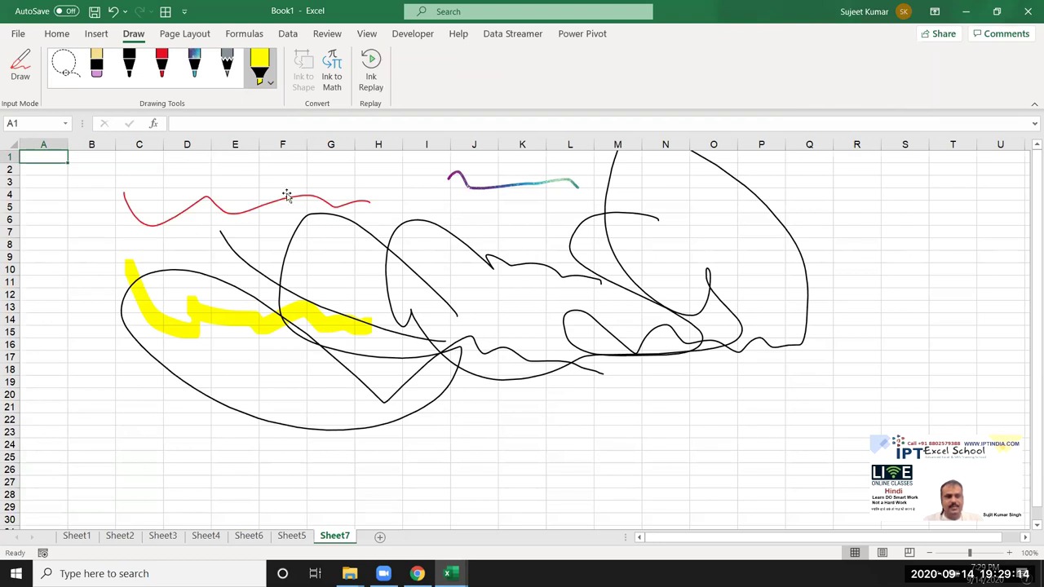
pyautogui.click(380, 538)
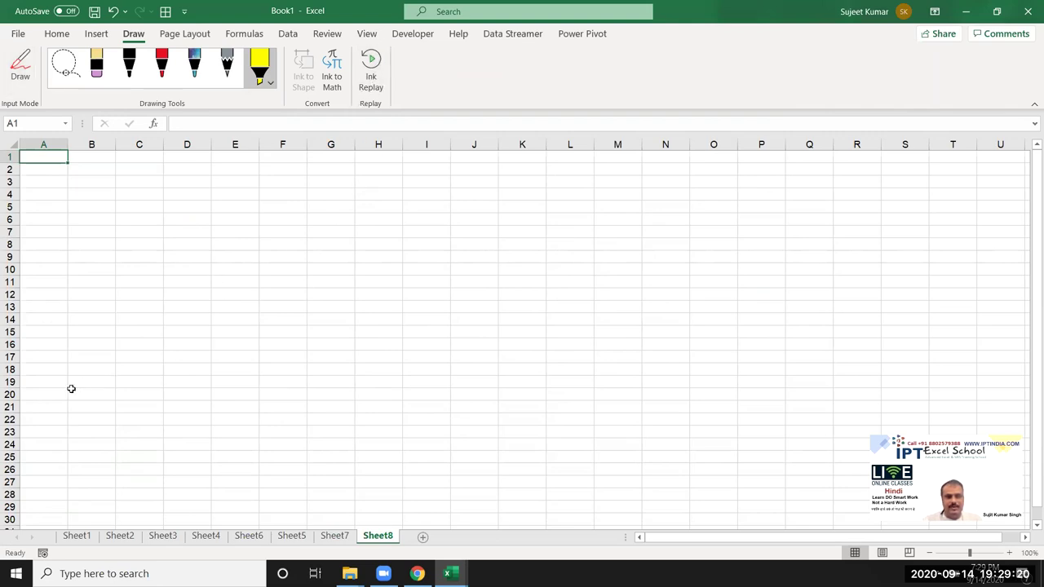
pyautogui.click(192, 256)
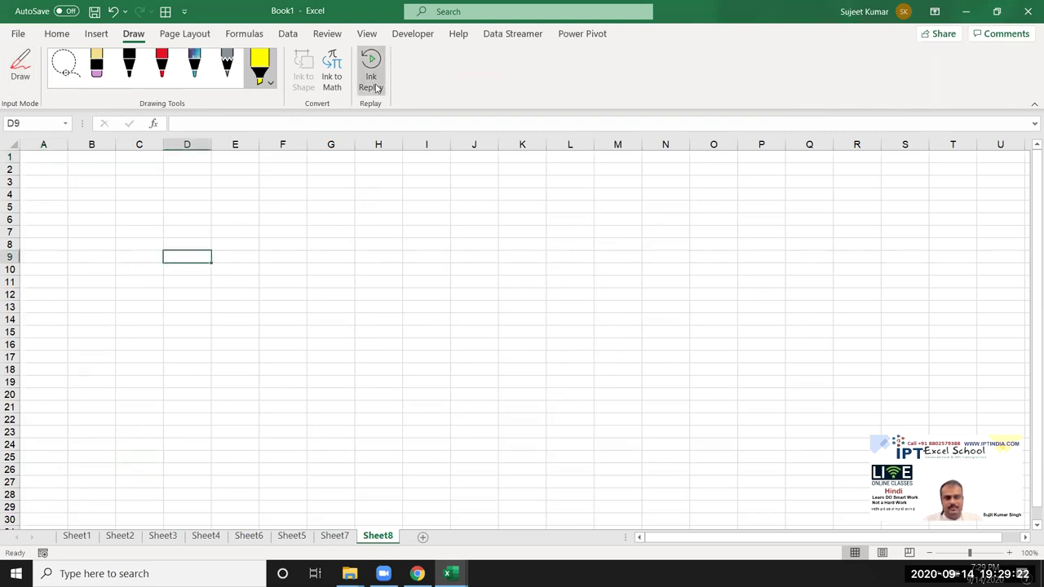
pyautogui.click(335, 80)
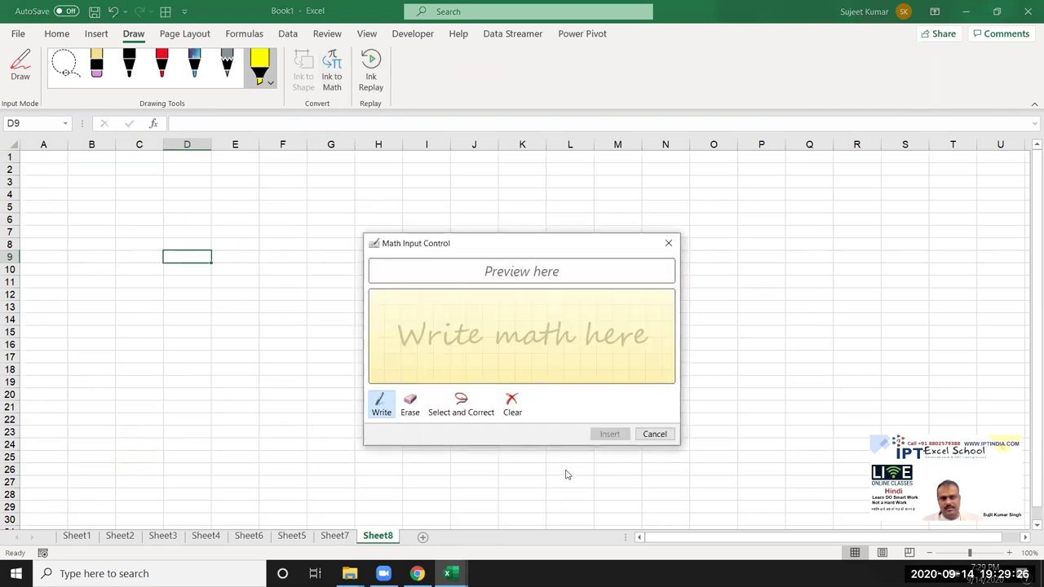
pyautogui.click(410, 404)
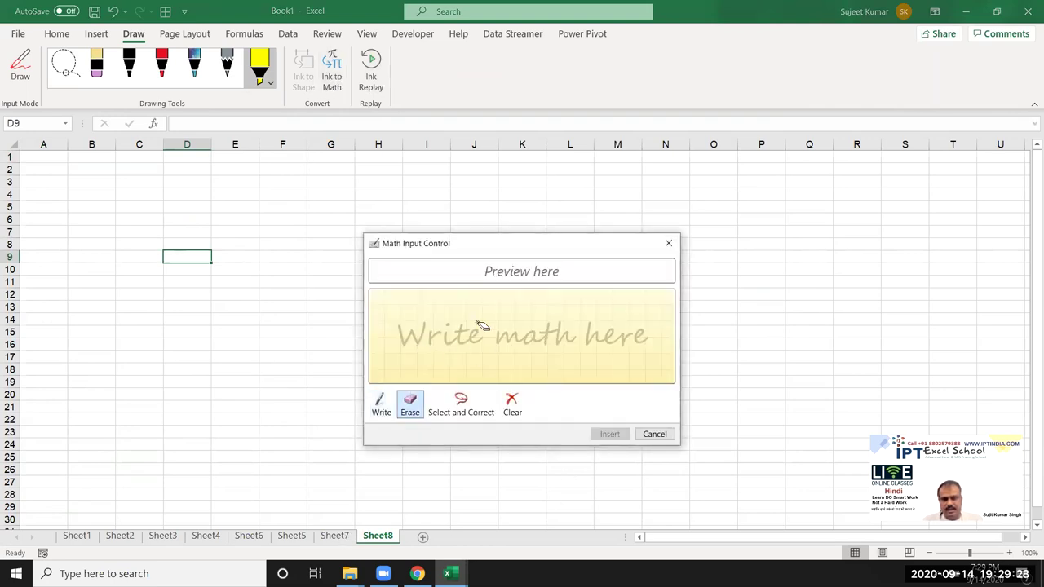
pyautogui.click(381, 404)
pyautogui.moveTo(424, 335); pyautogui.dragTo(408, 357)
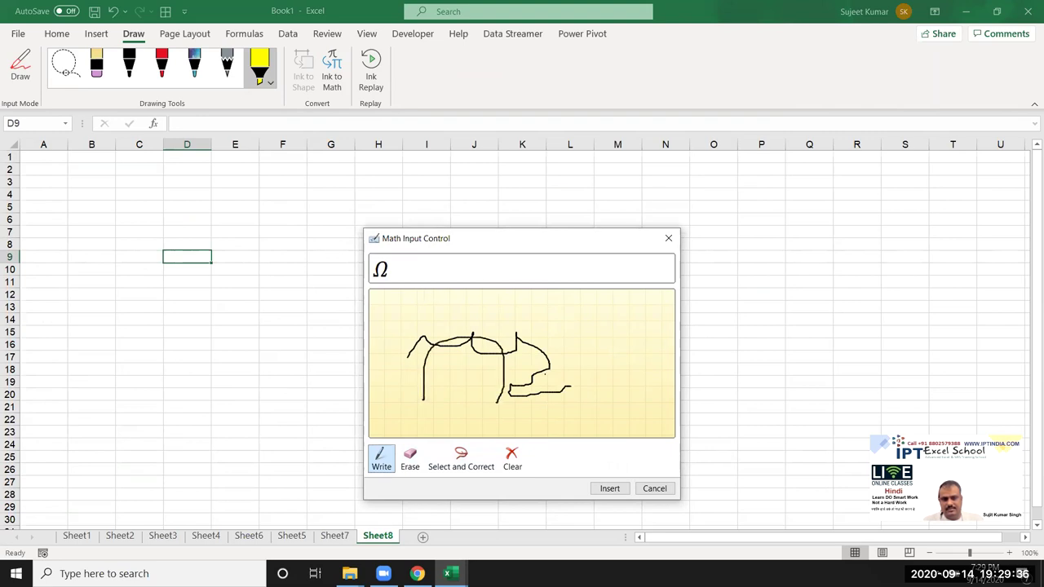
pyautogui.moveTo(586, 371); pyautogui.dragTo(633, 418)
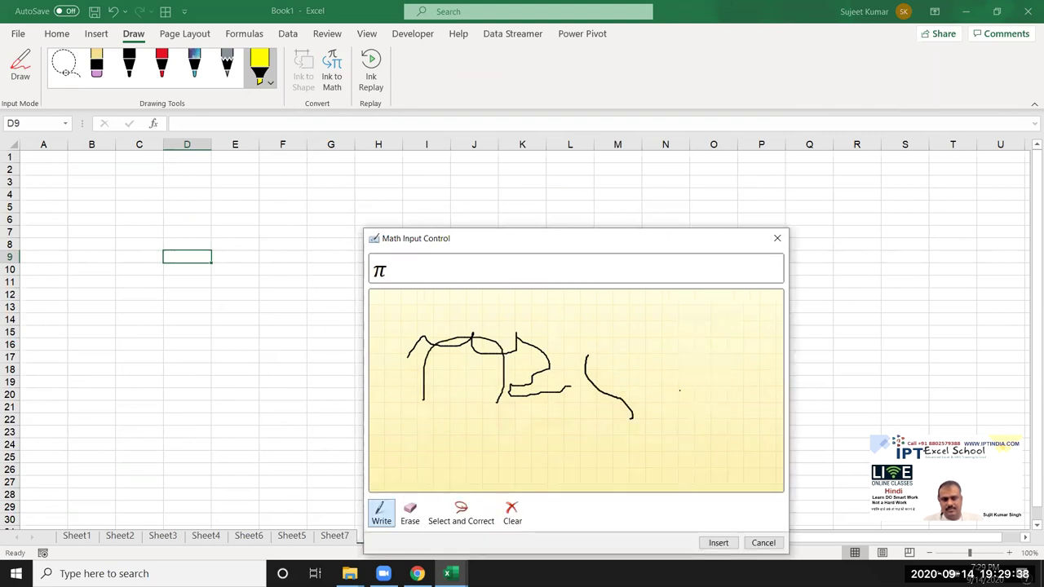
pyautogui.moveTo(667, 360); pyautogui.dragTo(683, 370)
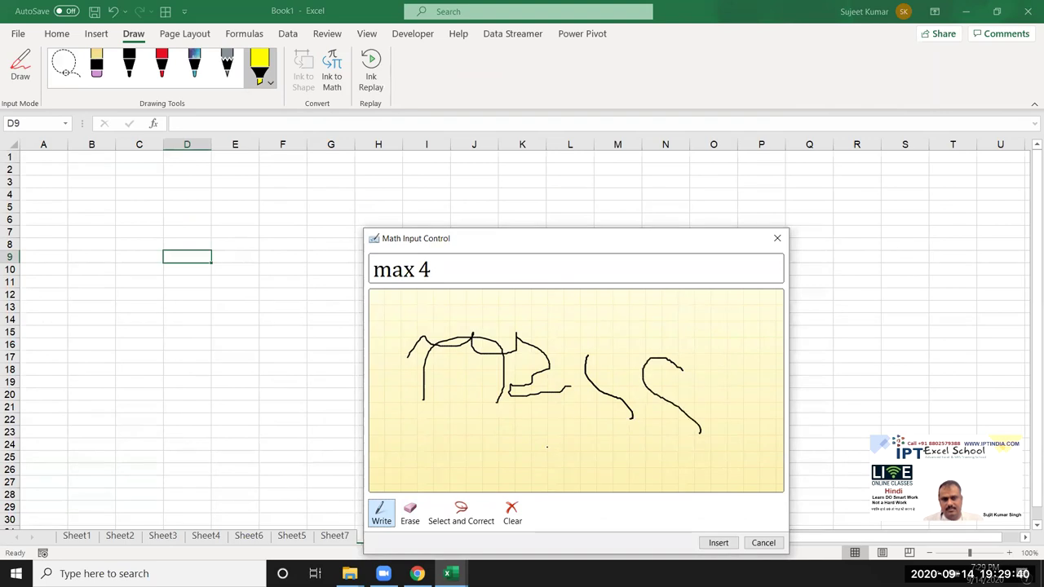
pyautogui.moveTo(548, 447); pyautogui.dragTo(641, 471)
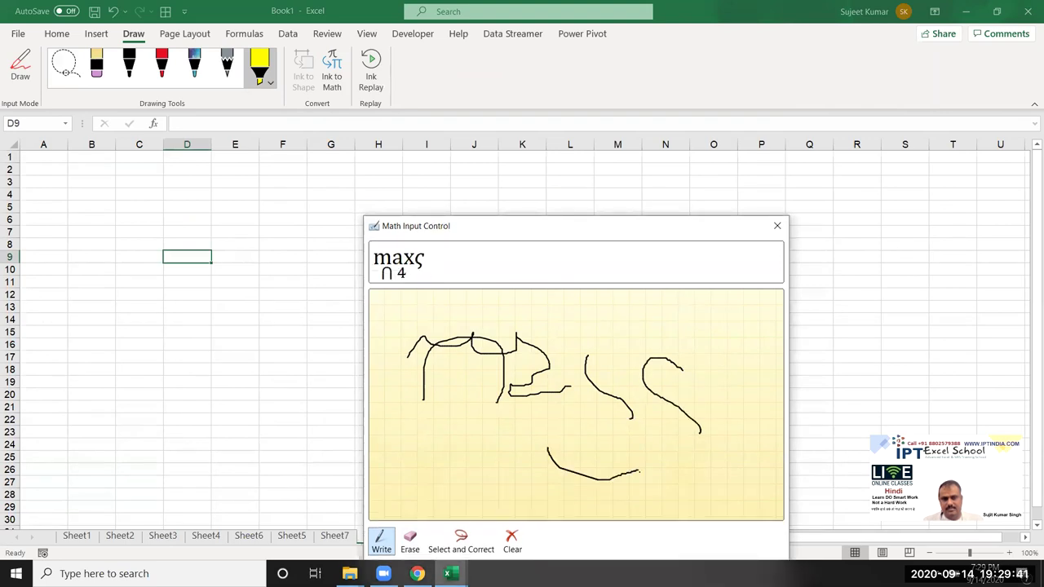
pyautogui.click(777, 232)
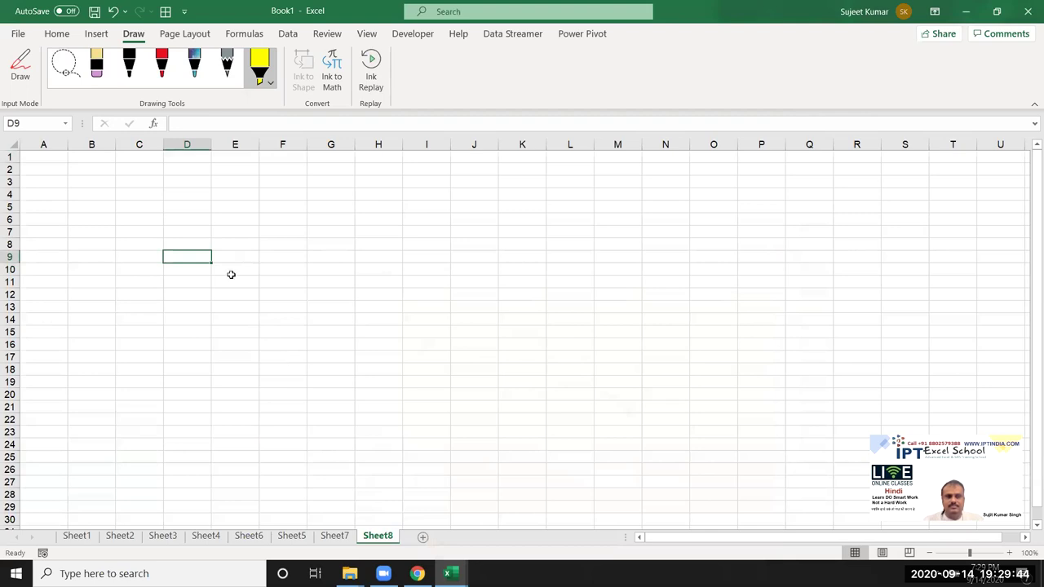
# Step: Lasso-select an area of ink on the sheet, then view the Page Layout options
pyautogui.click(65, 66)
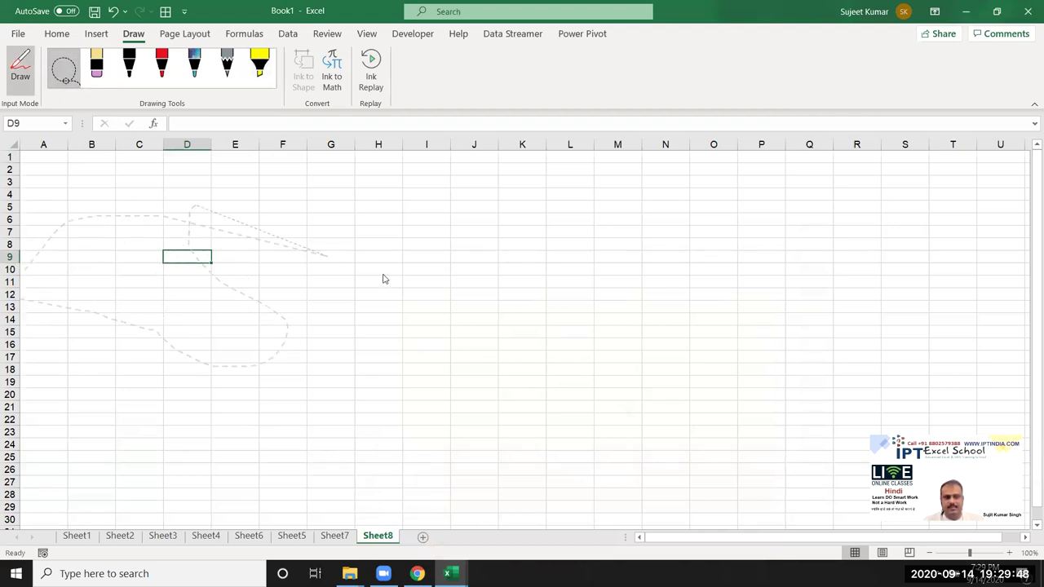
pyautogui.moveTo(356, 239); pyautogui.dragTo(572, 373)
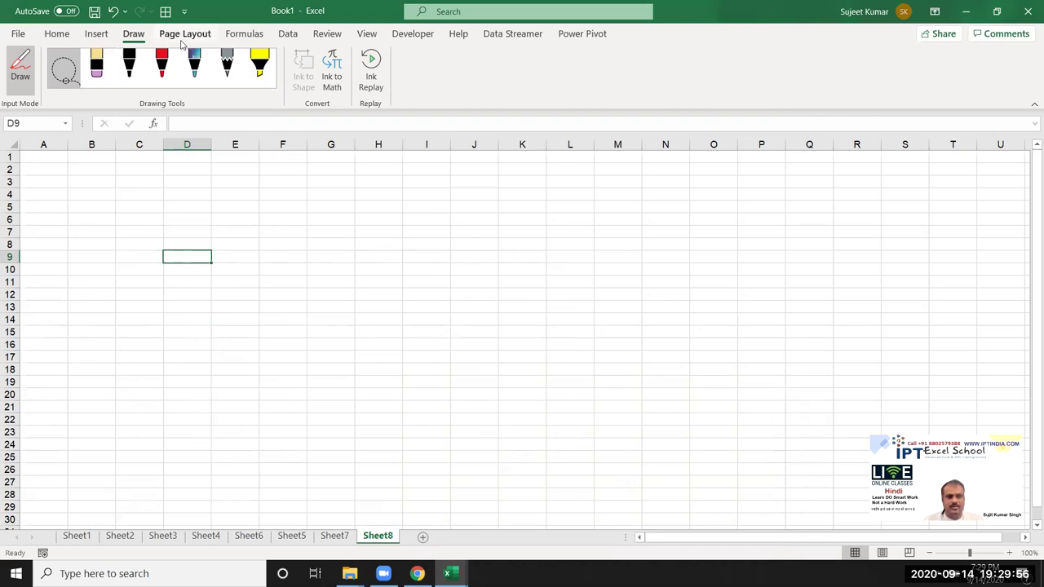
pyautogui.click(184, 36)
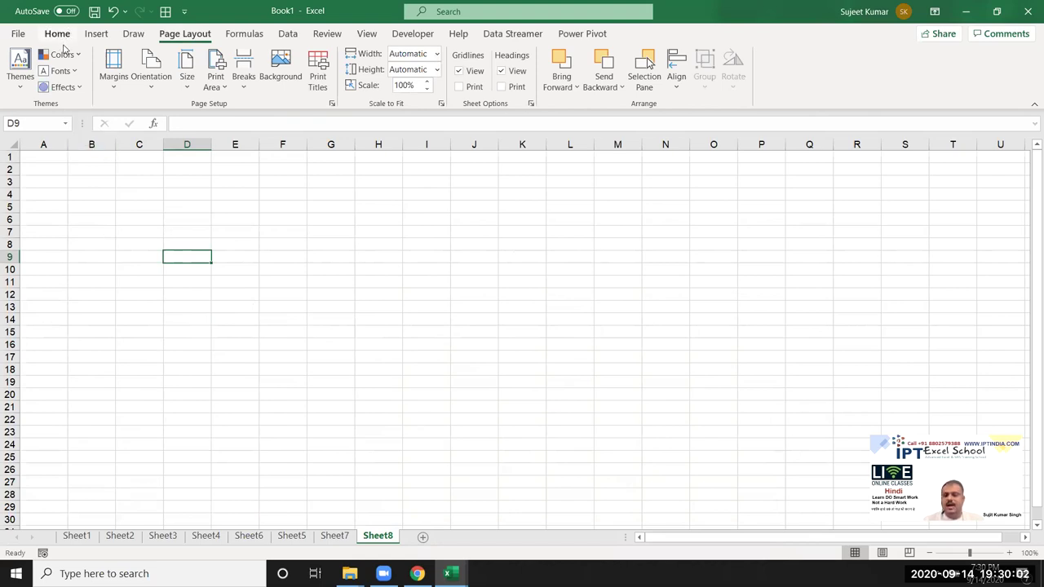
# Step: Browse the Insert tab's Illustrations gallery, close it, then switch to the browser
pyautogui.click(96, 34)
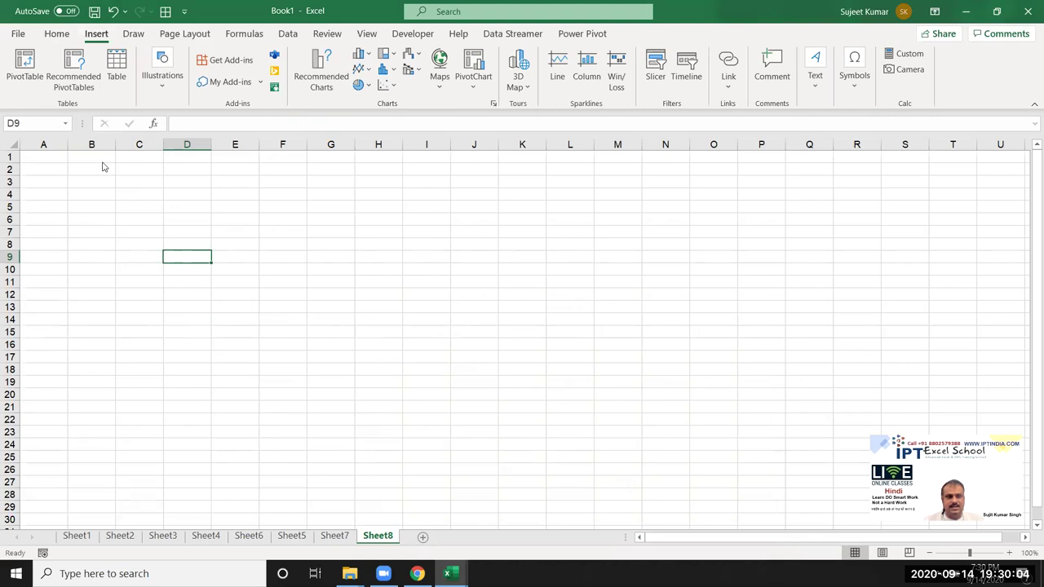
pyautogui.click(150, 105)
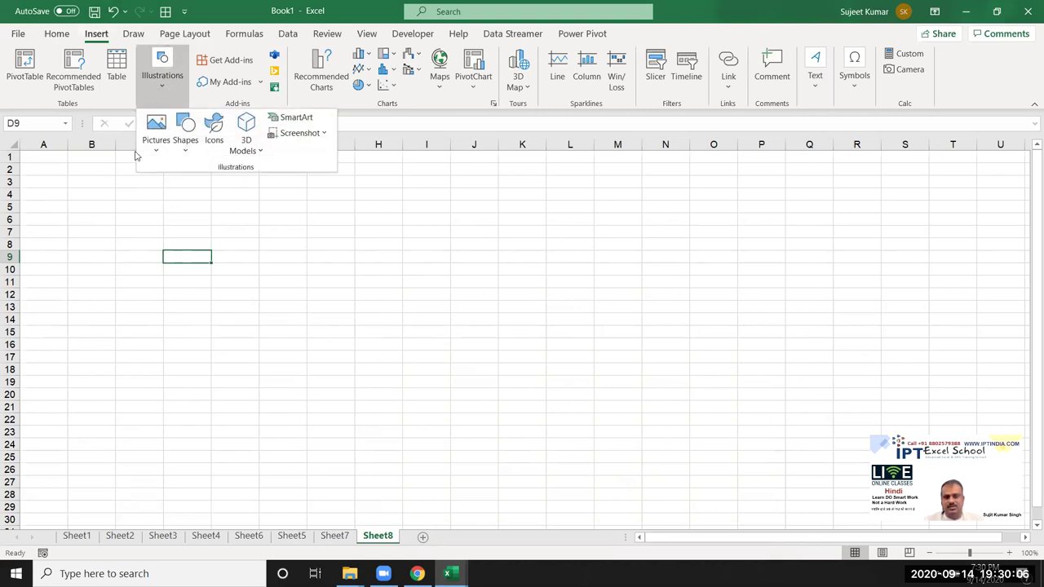
pyautogui.click(427, 337)
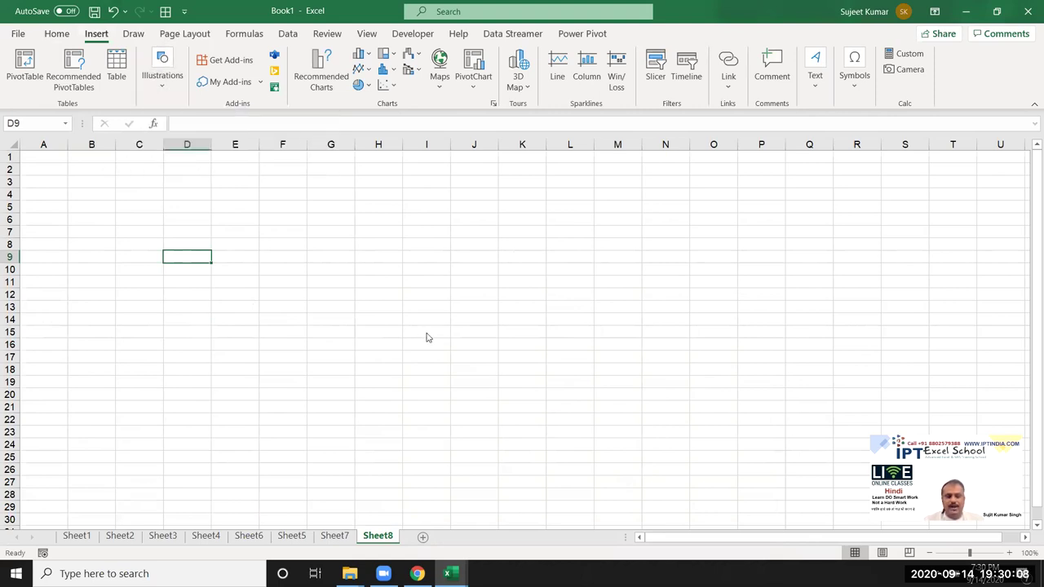
pyautogui.click(417, 574)
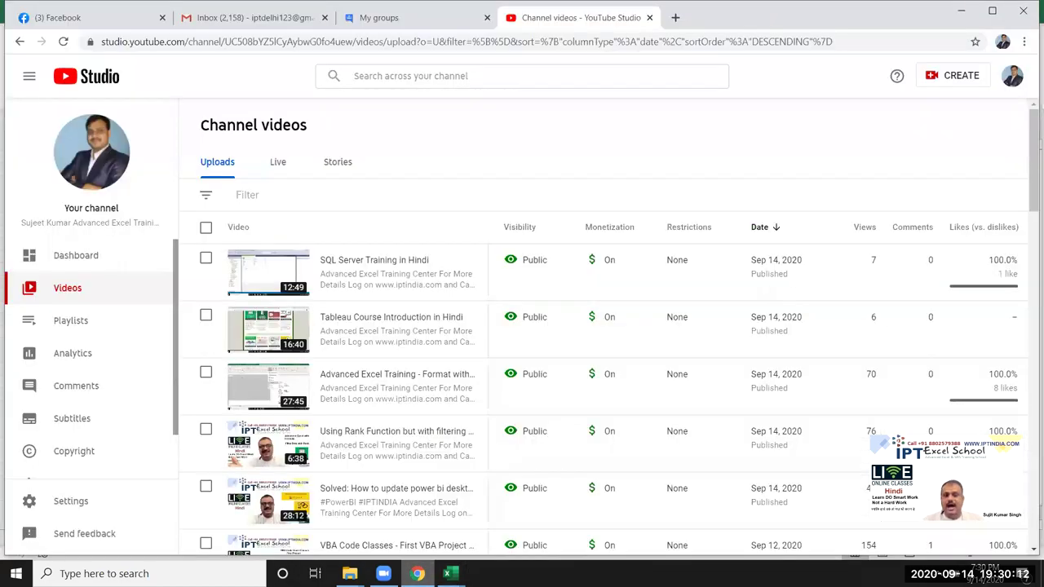
# Step: Show the desktop and open File Explorer on the Documents folder
pyautogui.press('super+d')
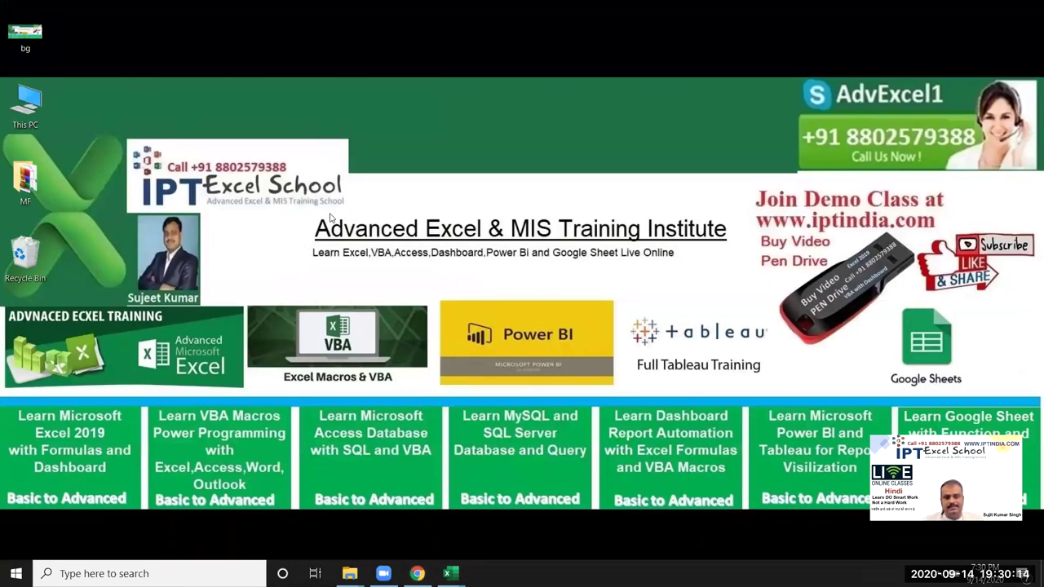
pyautogui.moveTo(127, 128); pyautogui.dragTo(336, 214)
pyautogui.moveTo(349, 573)
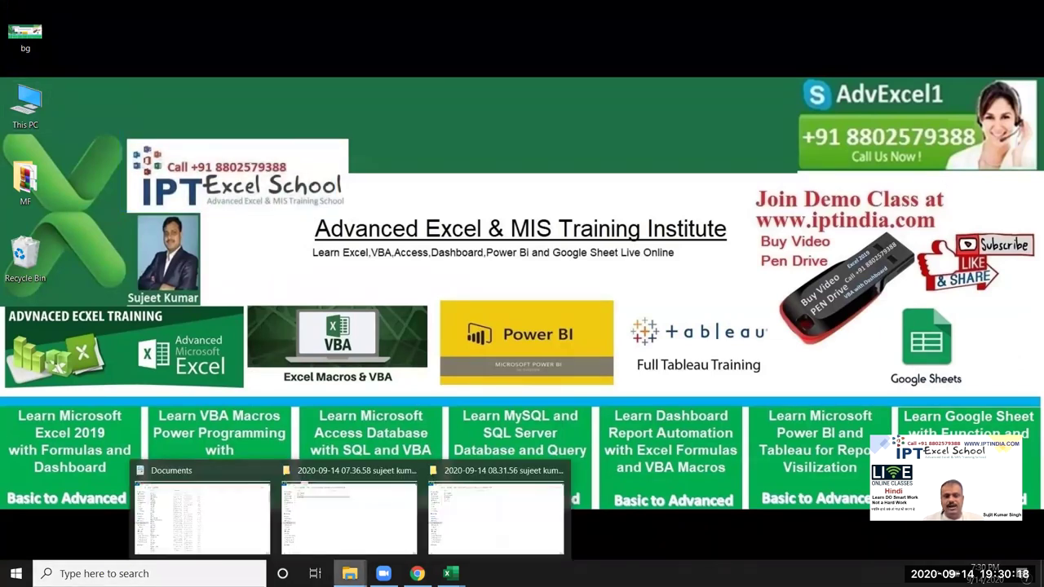
pyautogui.click(230, 527)
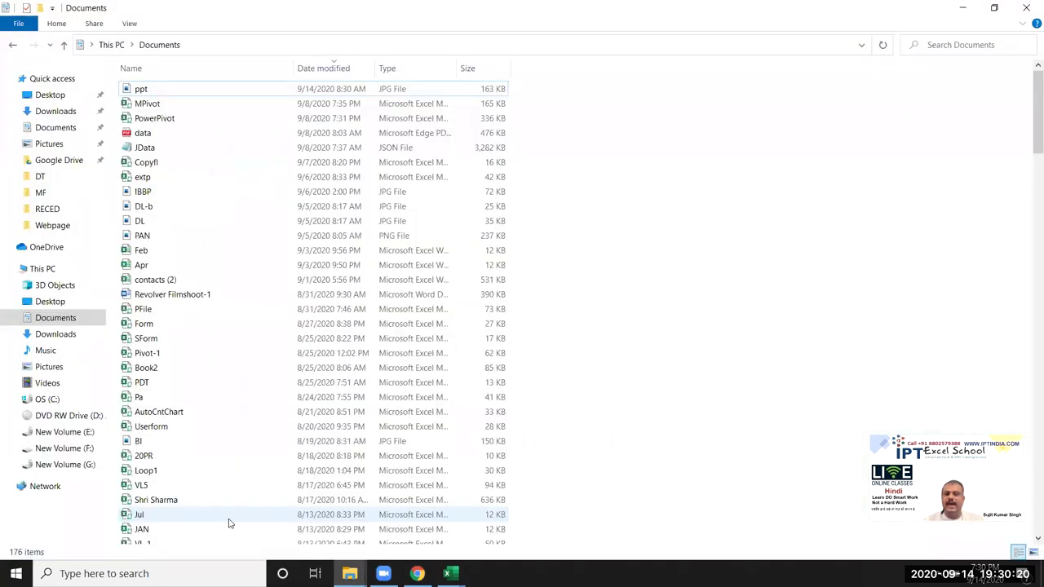
# Step: Play the Rec 0074 recording from the Videos folder, then close the player
pyautogui.click(46, 383)
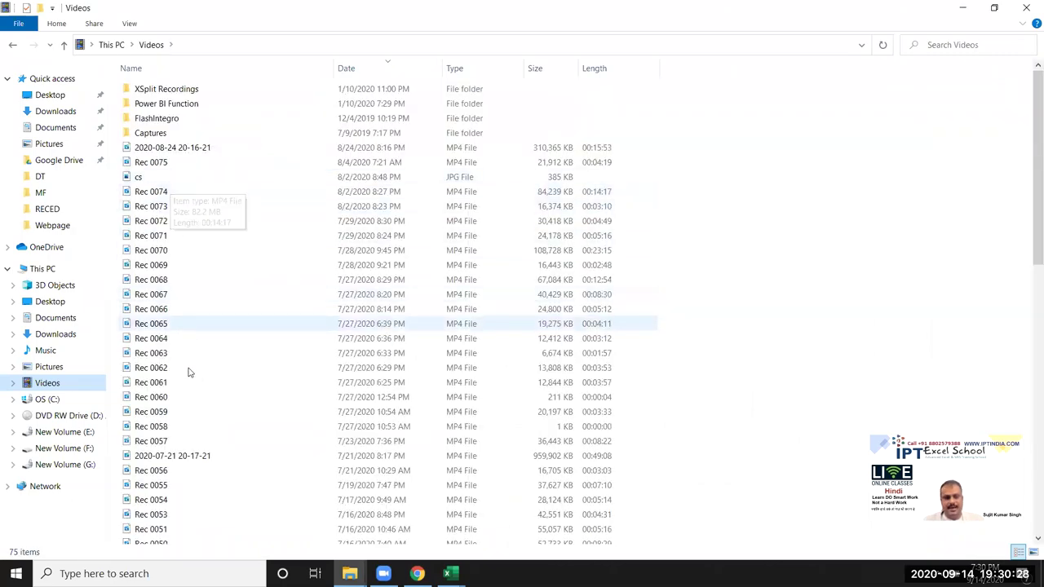
pyautogui.click(165, 193)
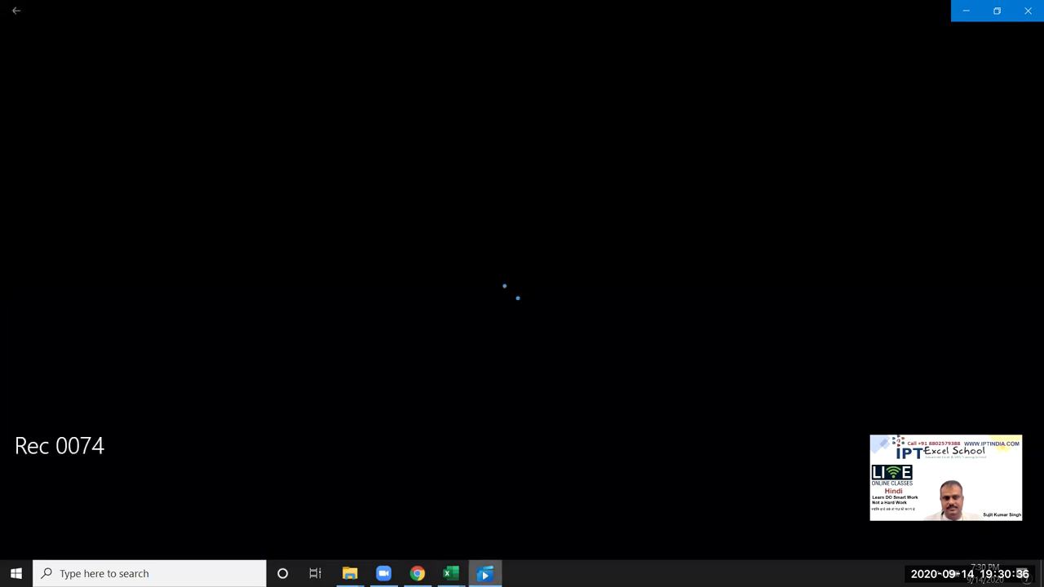
pyautogui.click(1024, 10)
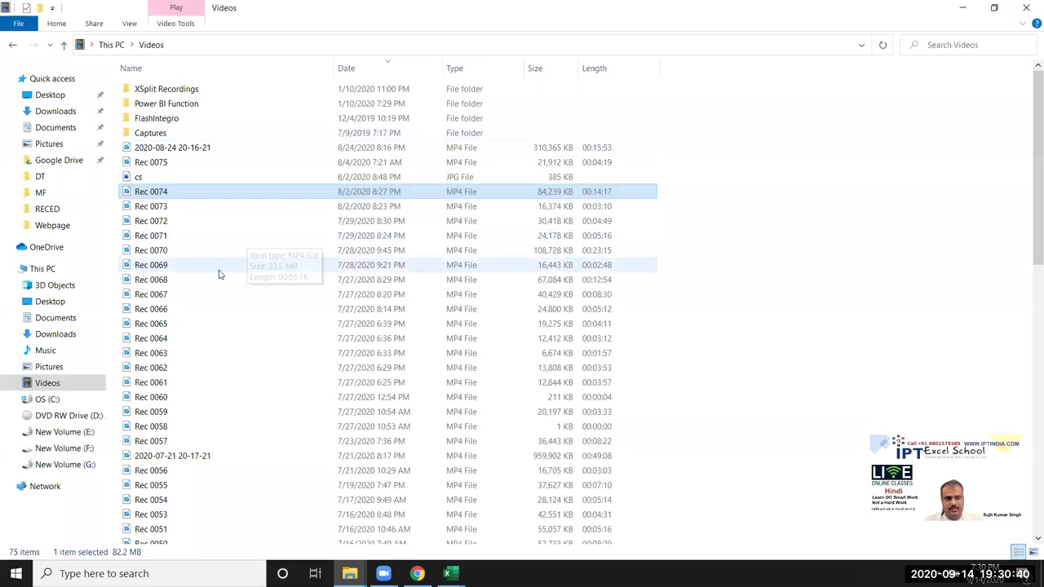
# Step: Open the Pictures folder and scroll through its thumbnails and back up
pyautogui.click(48, 367)
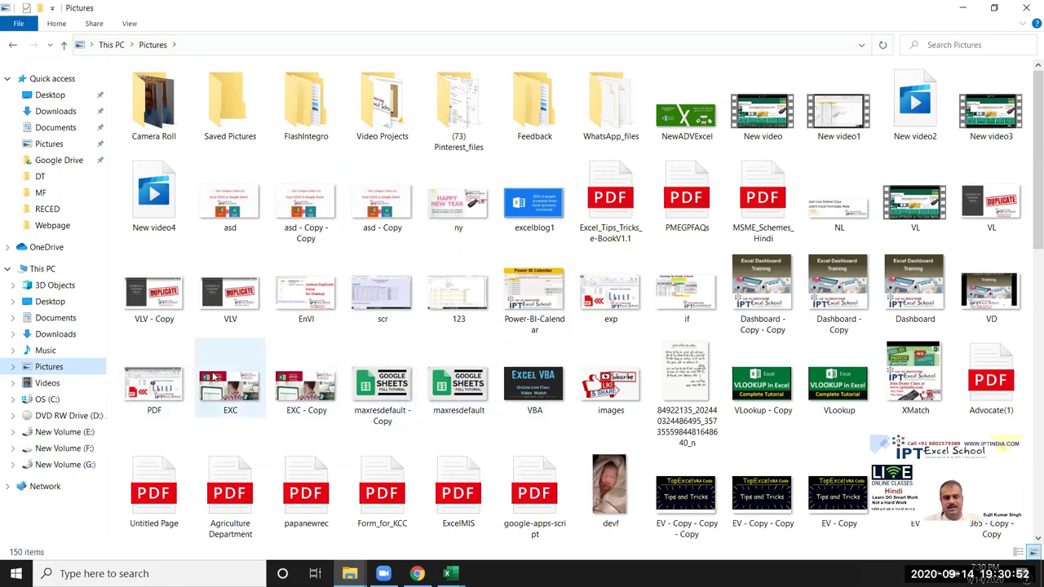
pyautogui.scroll(-10, 229, 400)
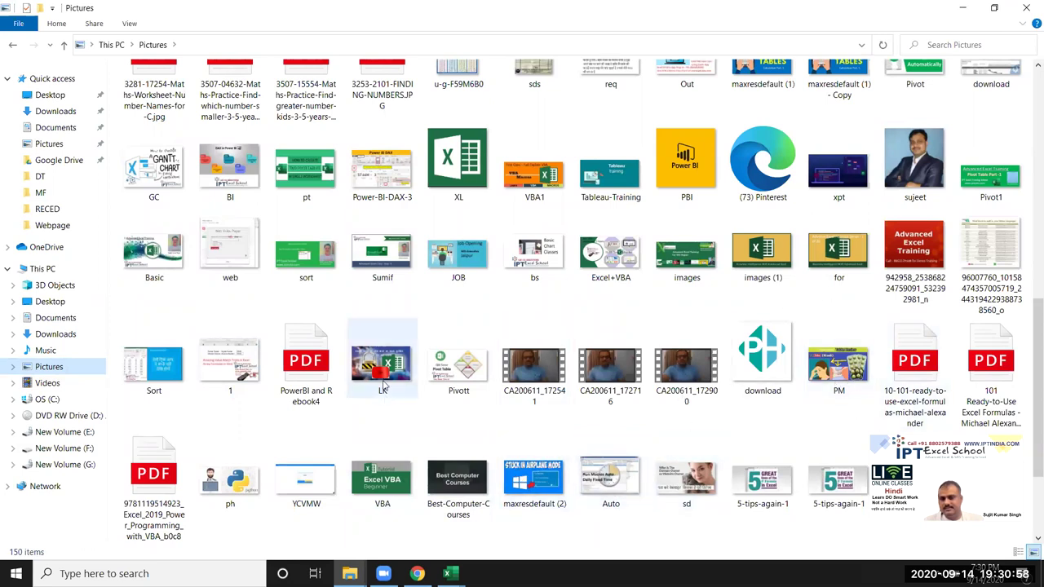
pyautogui.scroll(-3, 409, 398)
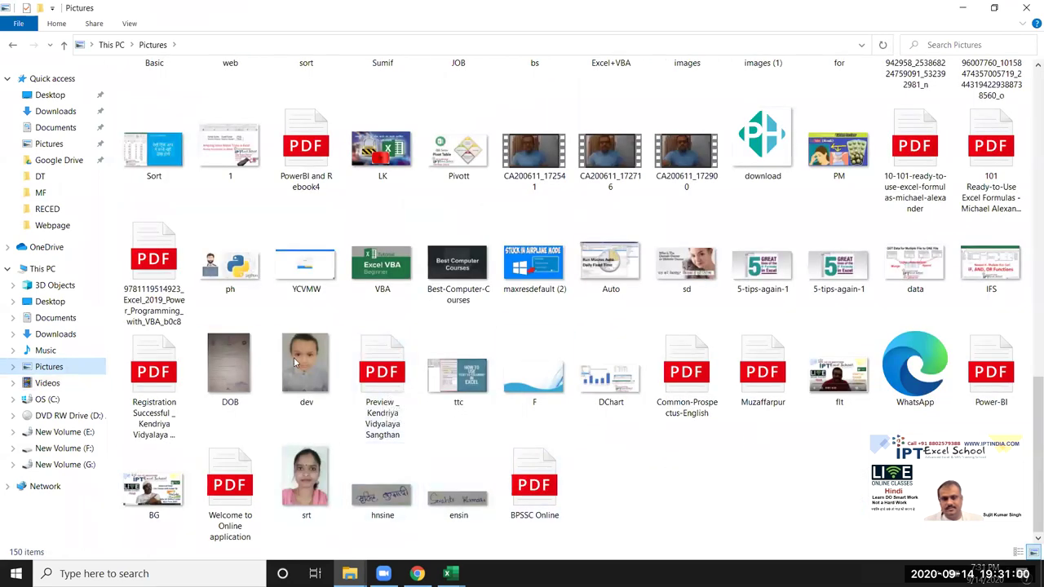
pyautogui.scroll(15, 662, 267)
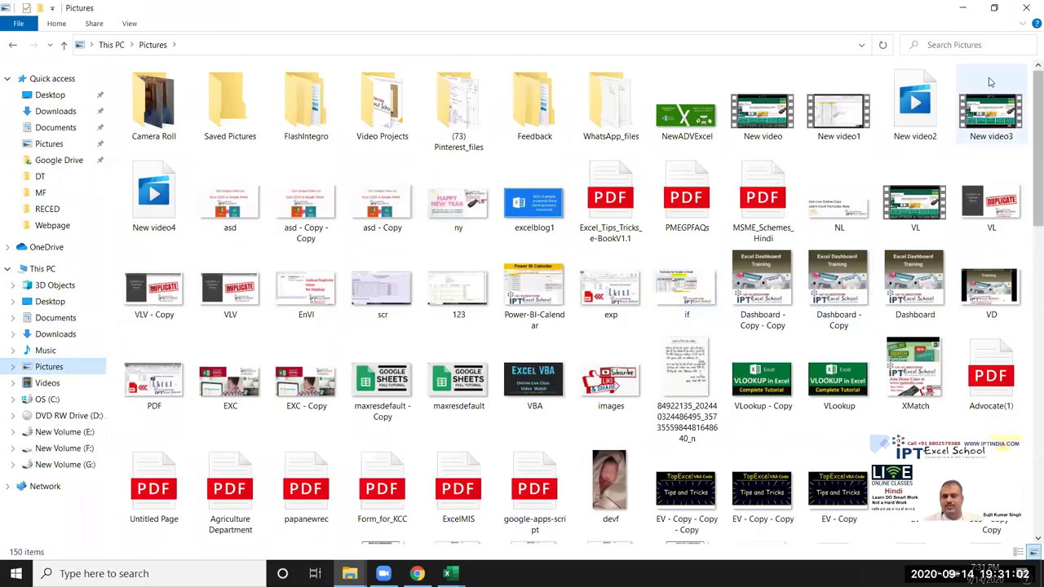
# Step: Search Google for 'logo' in a new browser tab
pyautogui.click(417, 574)
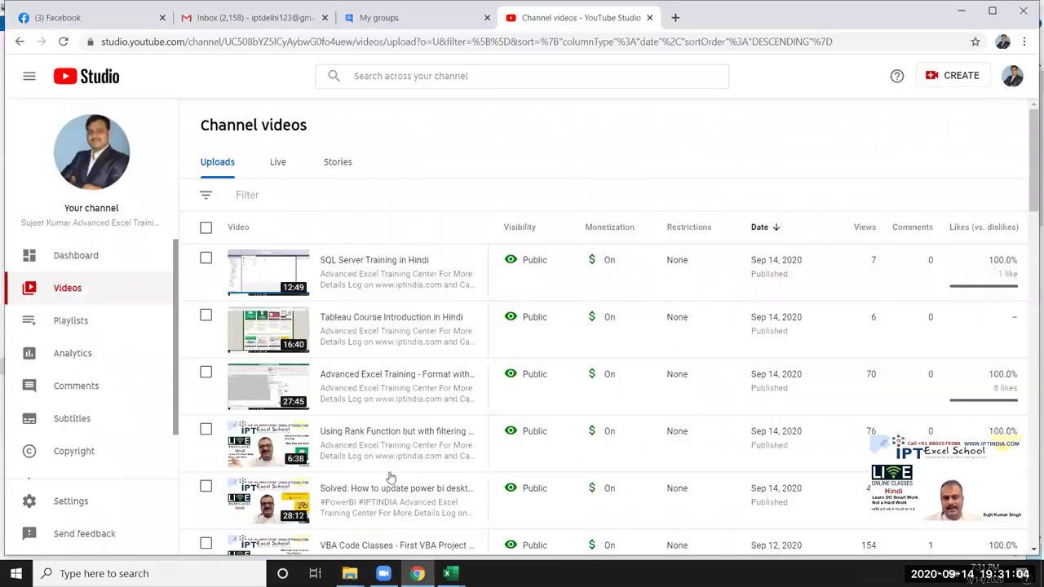
pyautogui.click(683, 17)
pyautogui.write('goo')
pyautogui.press('Return')
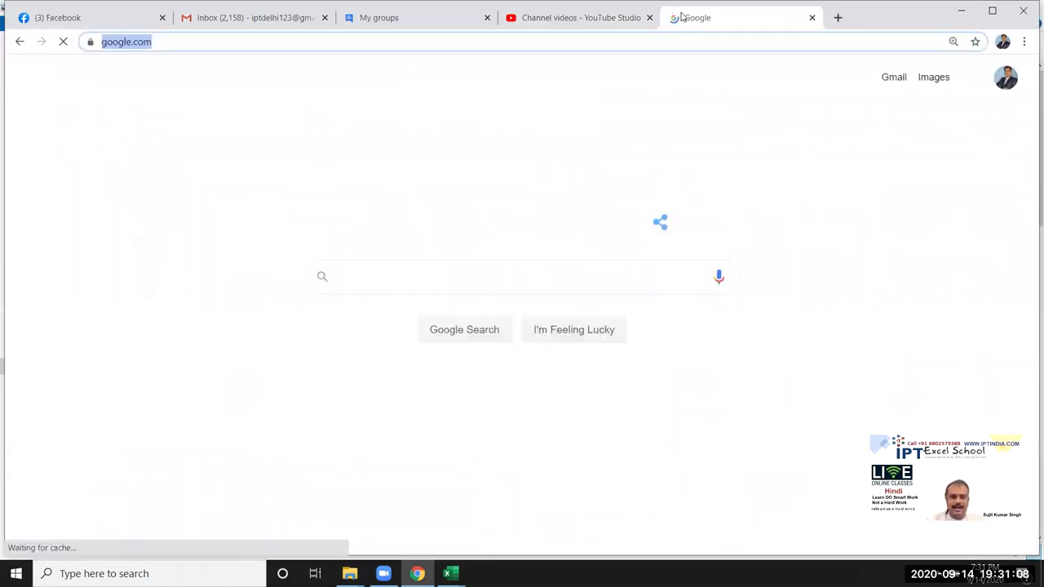
pyautogui.write('lo')
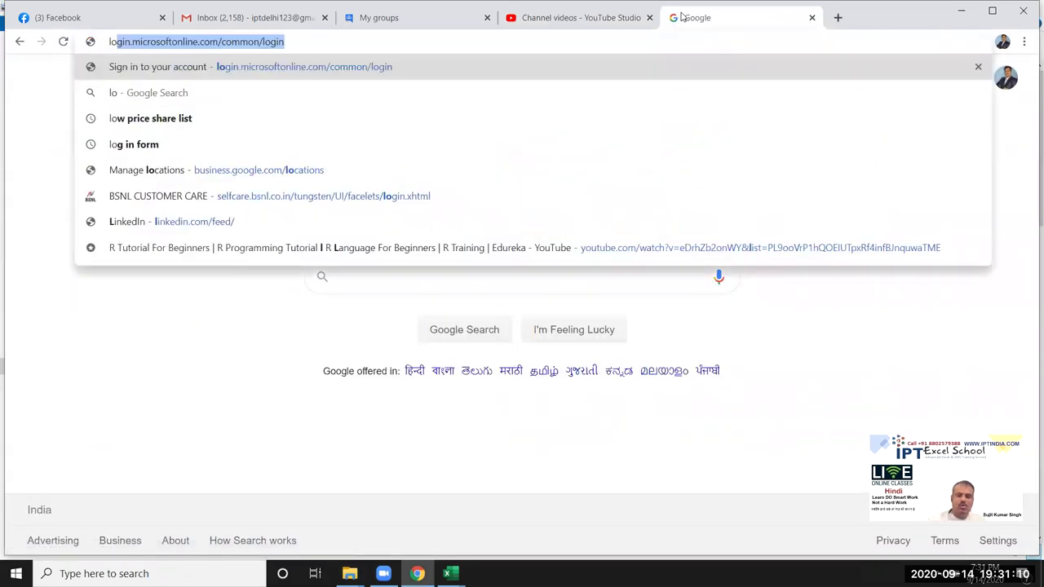
pyautogui.write('go')
pyautogui.press('Return')
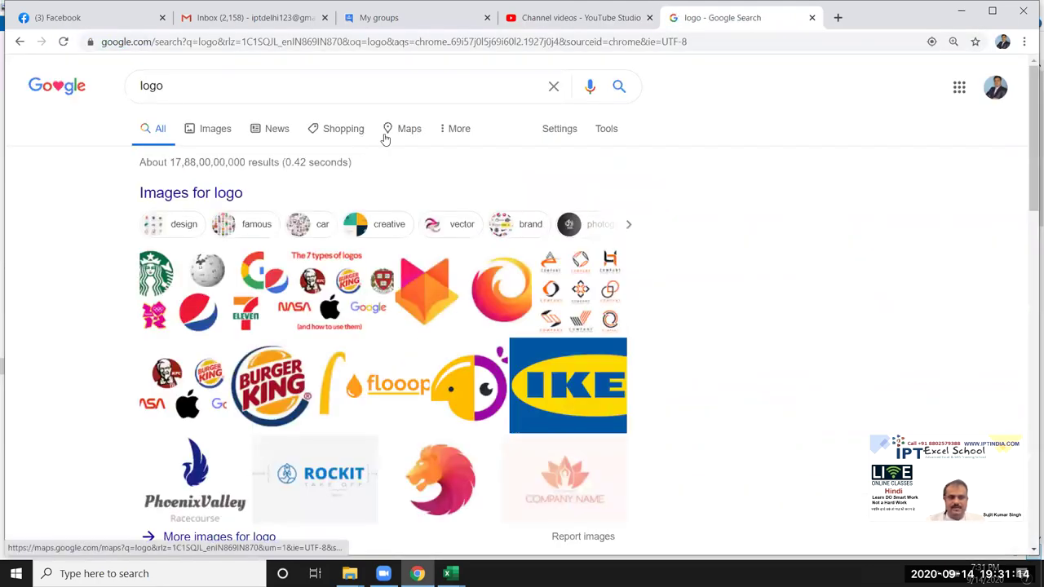
# Step: Preview the Apple logo in the image results, then return to File Explorer
pyautogui.click(216, 134)
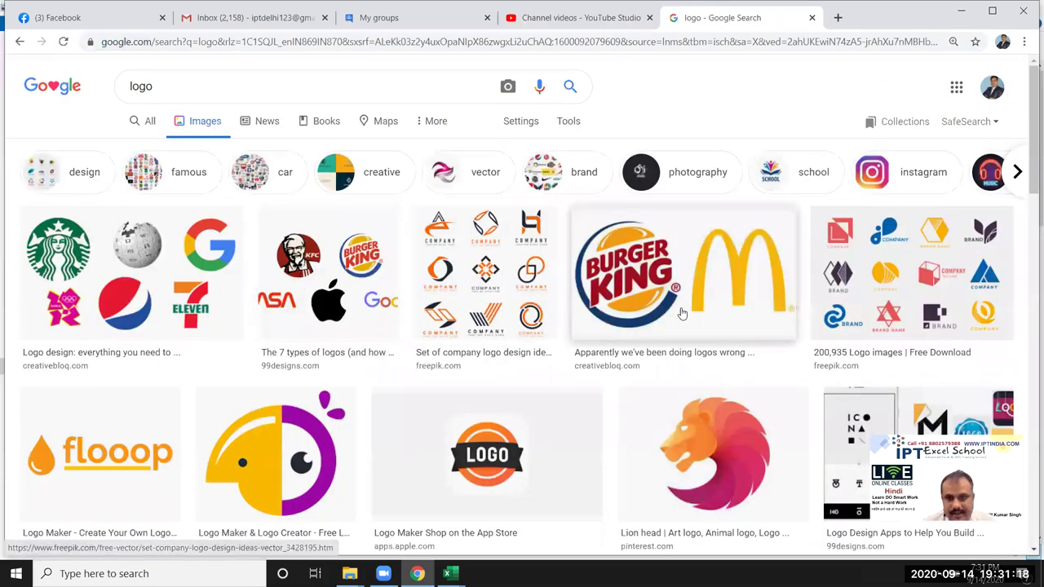
pyautogui.scroll(-4, 670, 330)
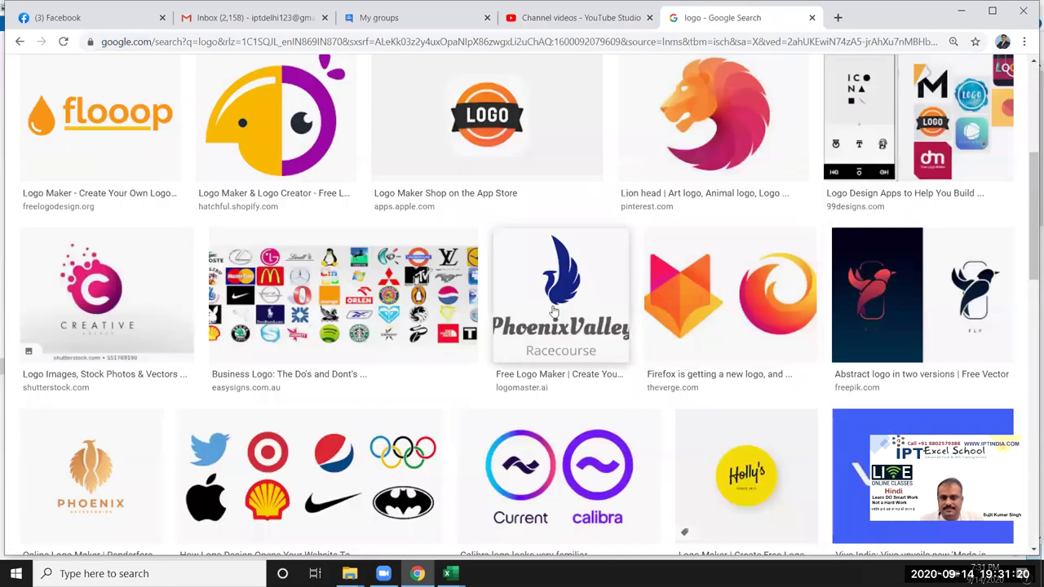
pyautogui.scroll(-4, 555, 310)
pyautogui.scroll(-1, 493, 310)
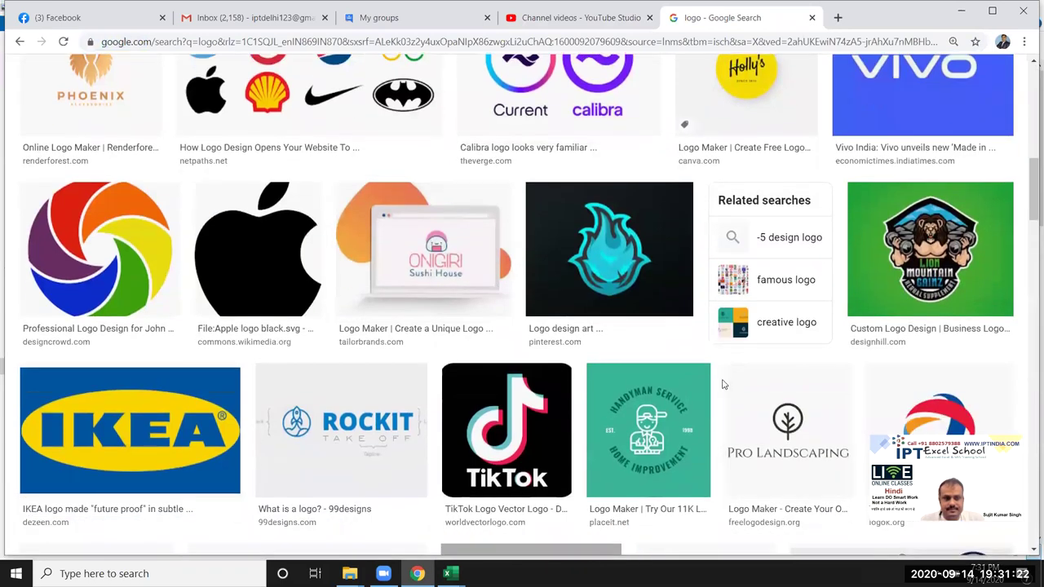
pyautogui.click(242, 300)
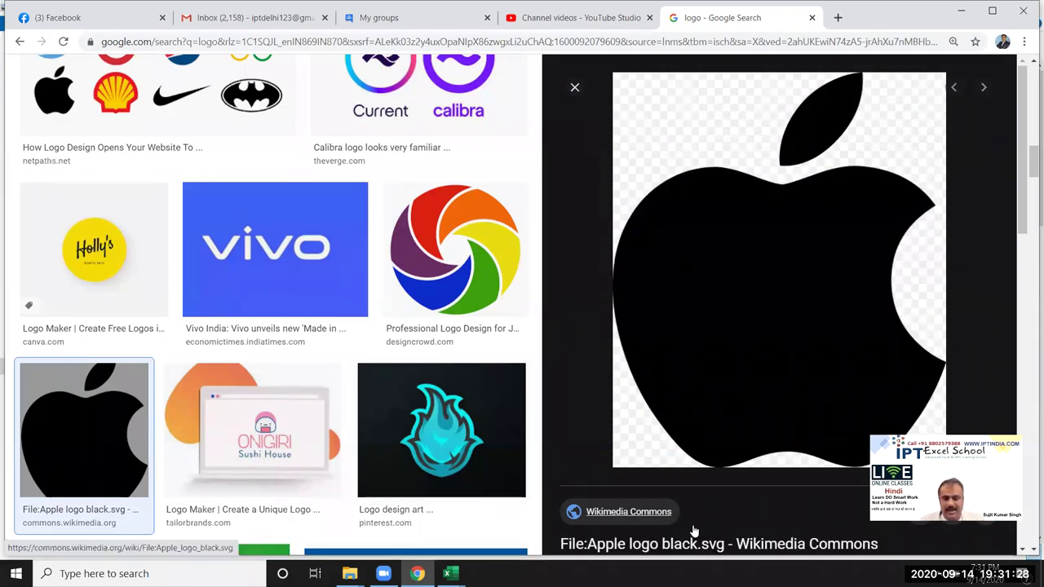
pyautogui.click(349, 573)
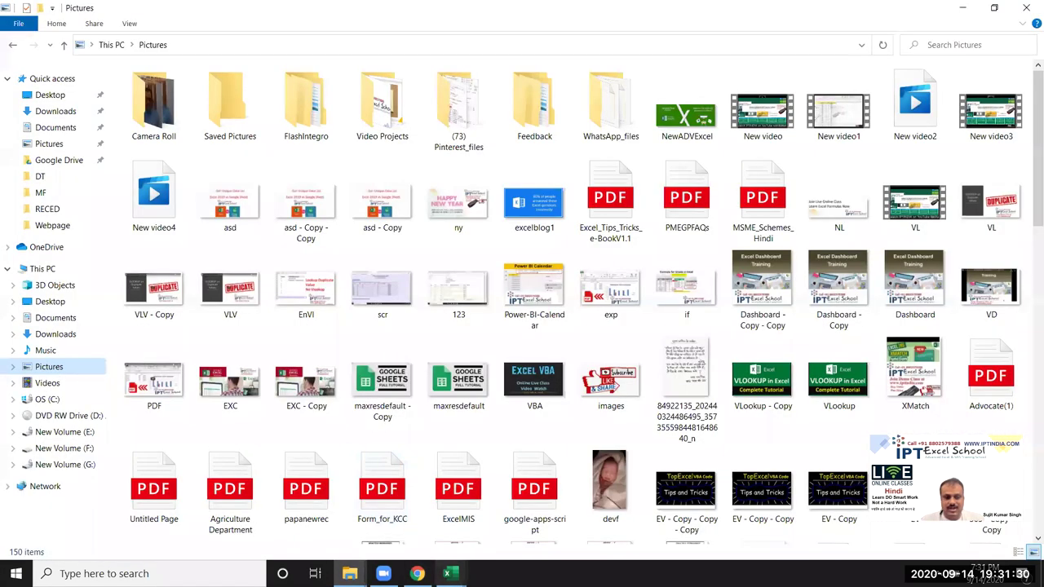
# Step: Return to the MicrosoftHelpExcelSheet workbook and select cell H6 on Sheet7
pyautogui.moveTo(447, 573)
pyautogui.click(366, 515)
pyautogui.click(334, 223)
# Step: Draw a large blue oval shape and duplicate it offset to the right
pyautogui.click(96, 34)
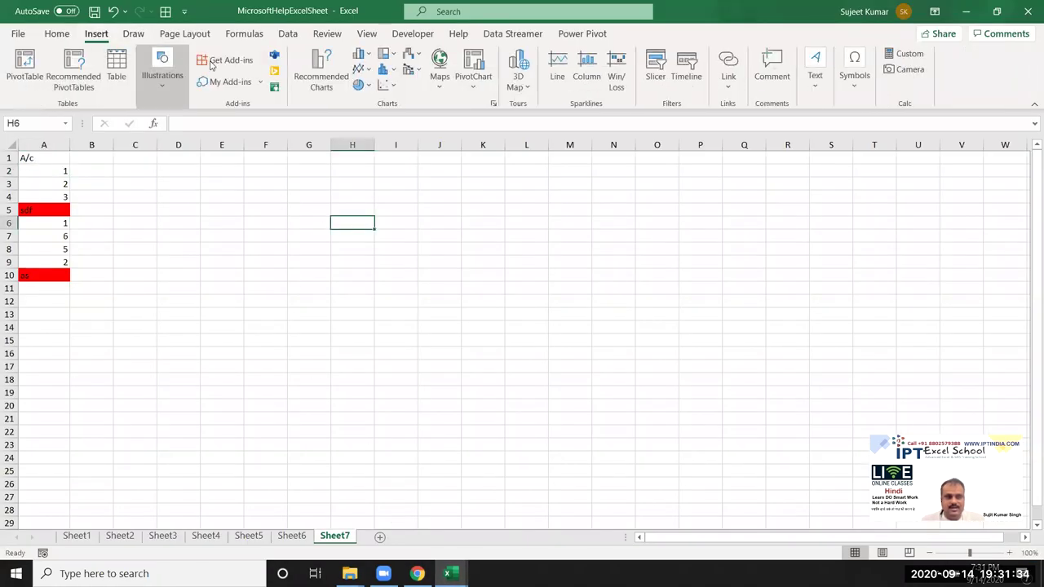
pyautogui.click(175, 90)
pyautogui.click(185, 151)
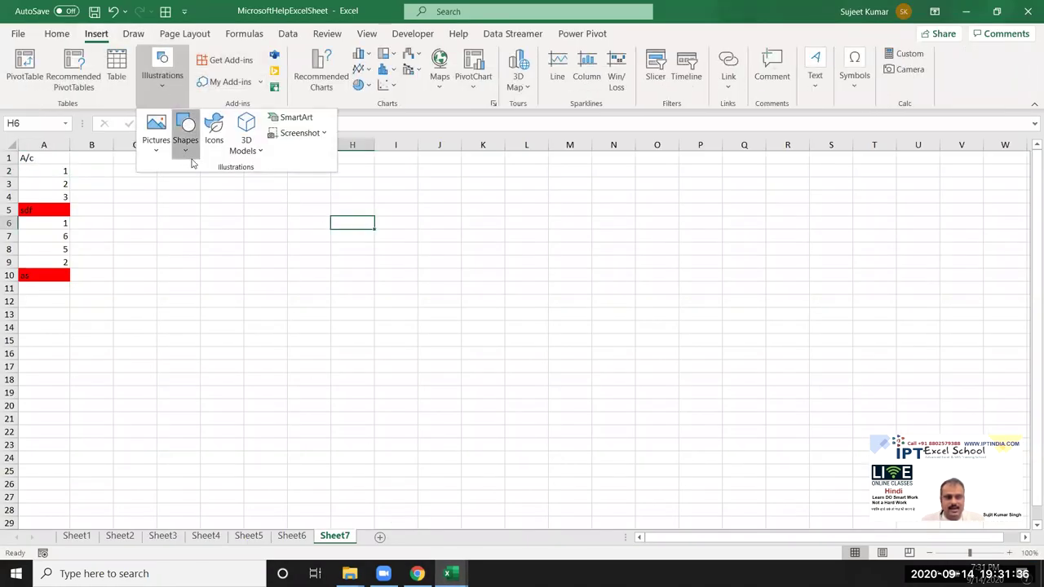
pyautogui.click(245, 188)
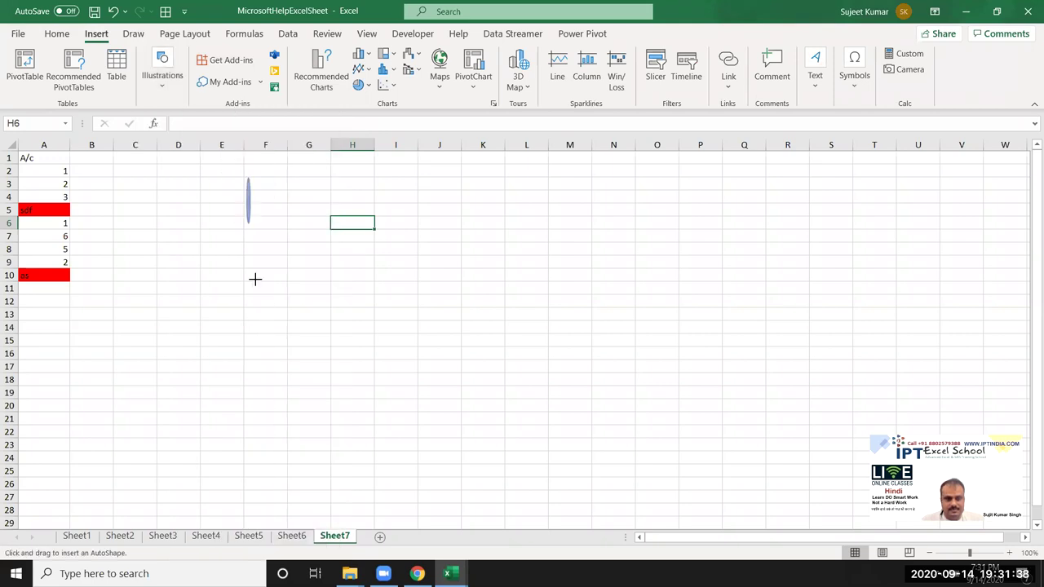
pyautogui.moveTo(255, 279); pyautogui.dragTo(545, 504)
pyautogui.moveTo(445, 395)
pyautogui.mouseDown()
pyautogui.moveTo(381, 390)
pyautogui.moveTo(575, 402)
pyautogui.moveTo(587, 361)
pyautogui.moveTo(490, 392)
pyautogui.moveTo(440, 372)
pyautogui.mouseUp()
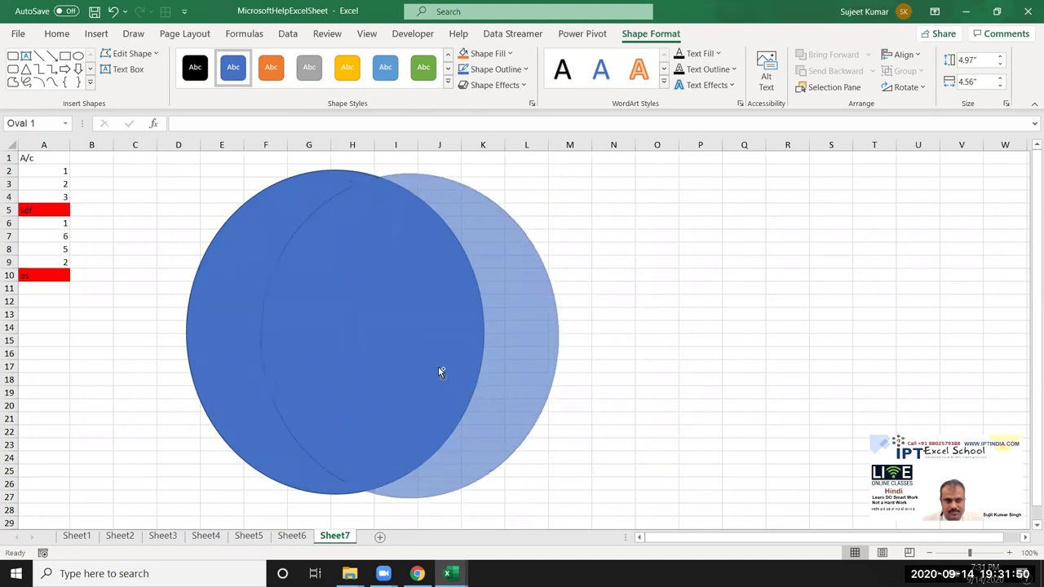
pyautogui.moveTo(440, 373); pyautogui.dragTo(440, 372)
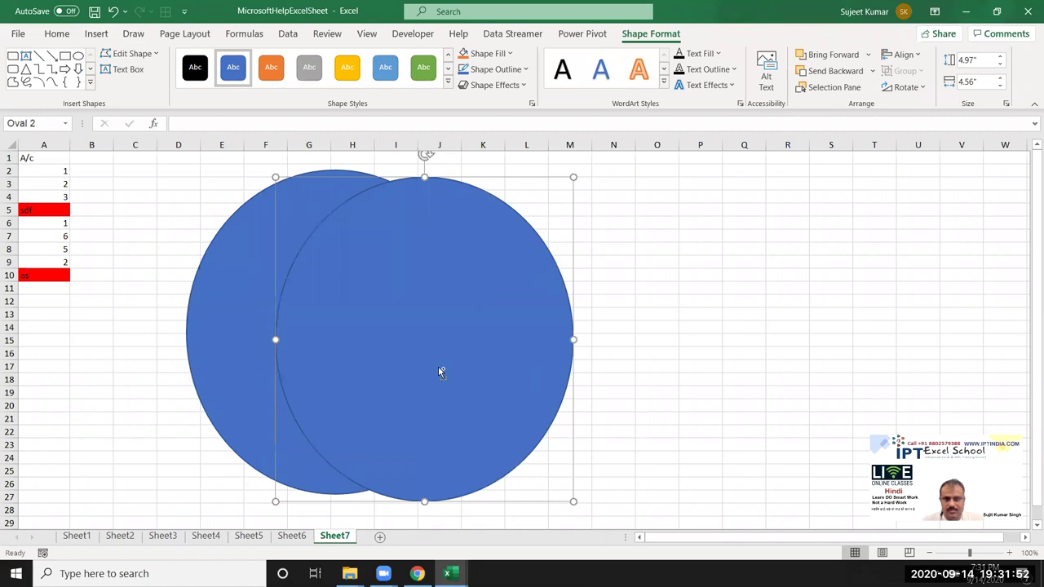
# Step: Nudge the right oval slightly to the right, keeping its blue fill
pyautogui.click(495, 55)
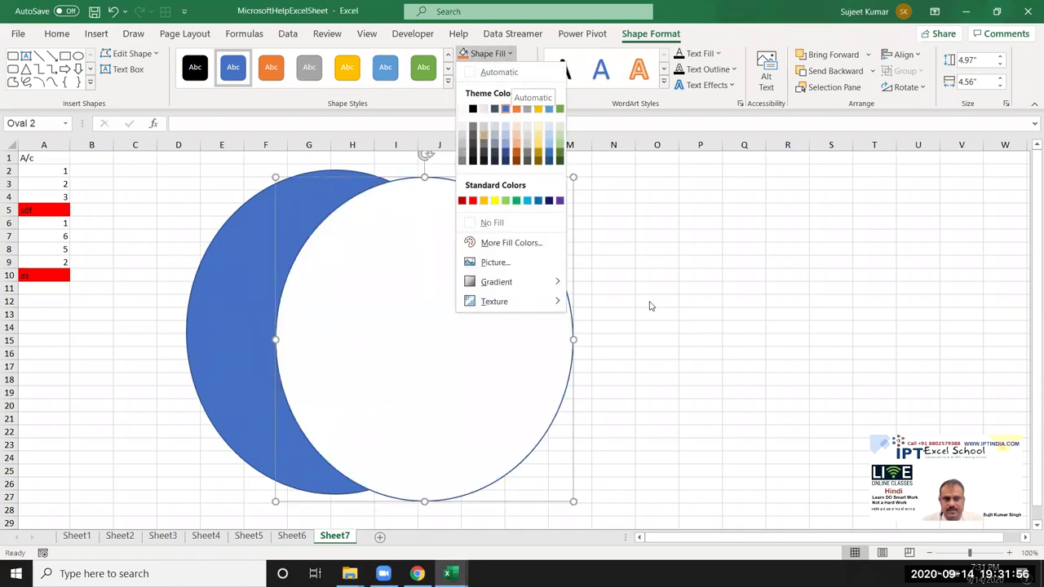
pyautogui.click(432, 357)
pyautogui.moveTo(428, 349); pyautogui.dragTo(449, 343)
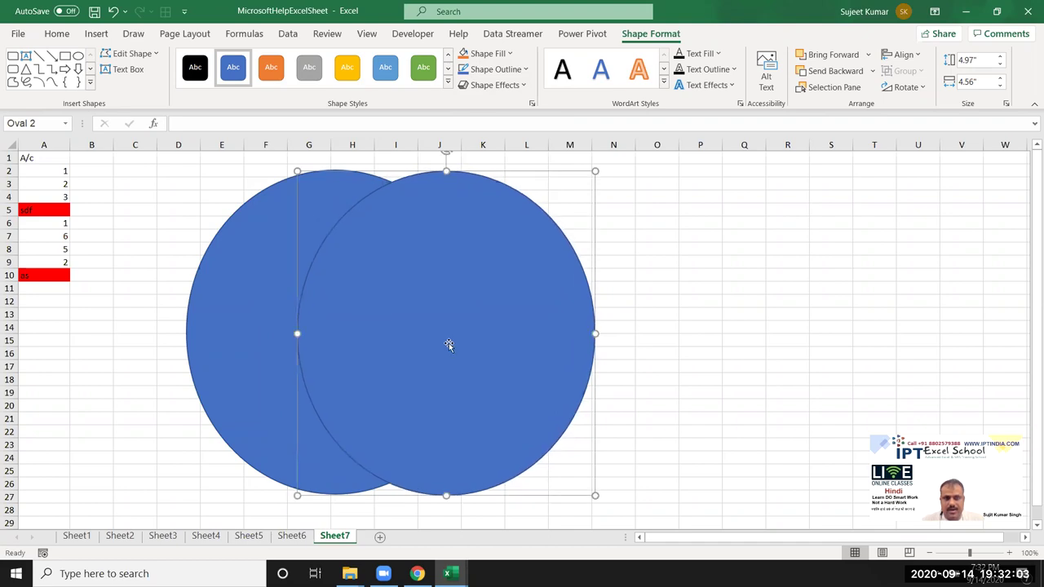
# Step: Set No Outline on both the right and left ovals
pyautogui.click(495, 69)
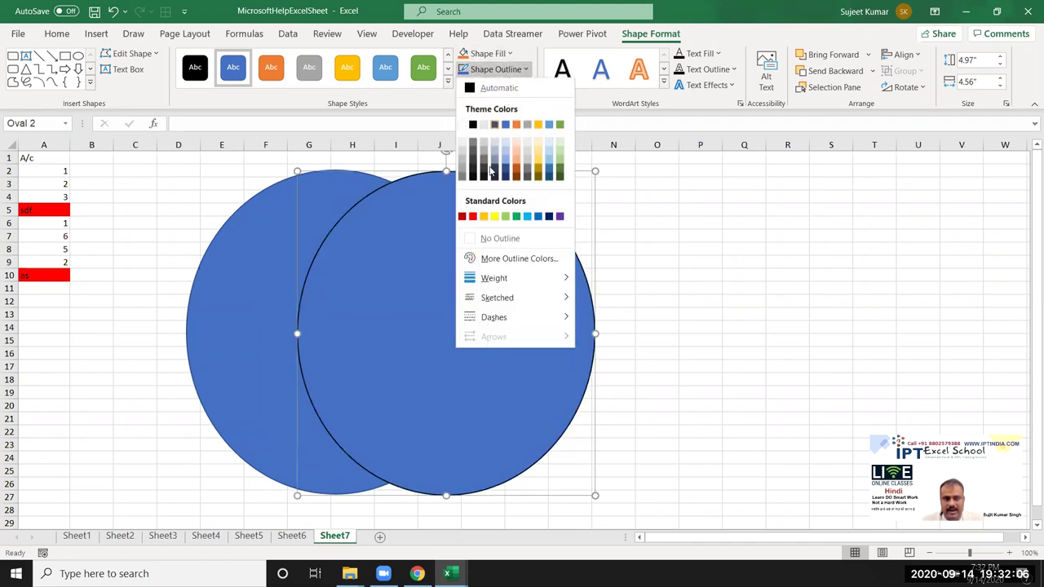
pyautogui.click(498, 238)
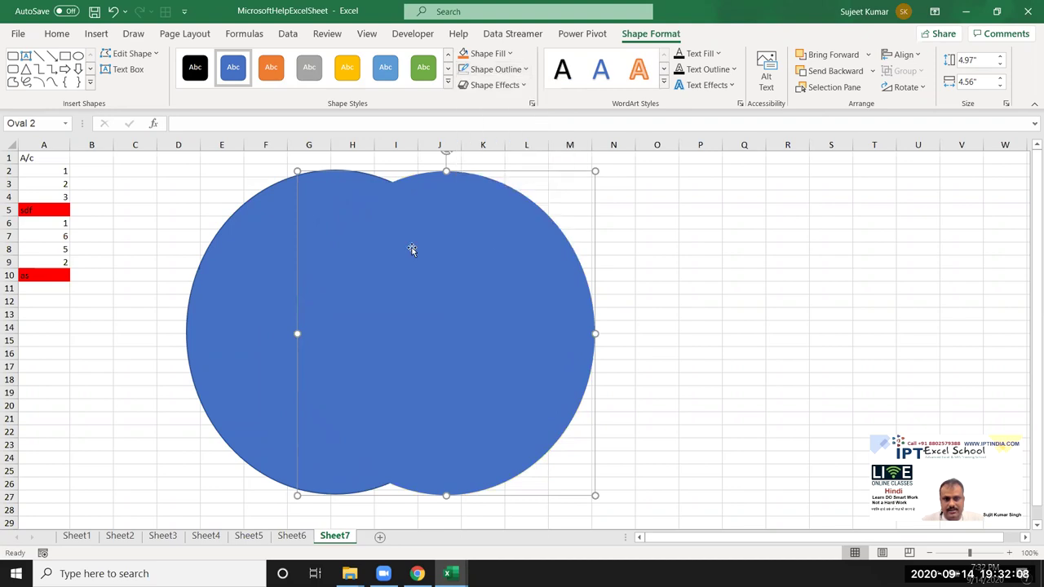
pyautogui.click(263, 237)
pyautogui.click(495, 69)
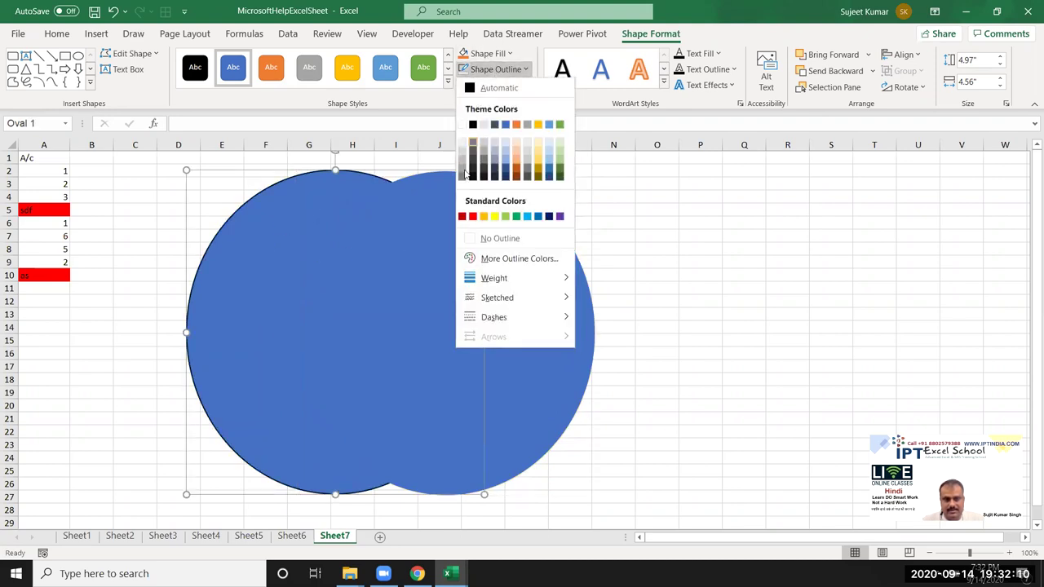
pyautogui.click(475, 242)
pyautogui.click(640, 279)
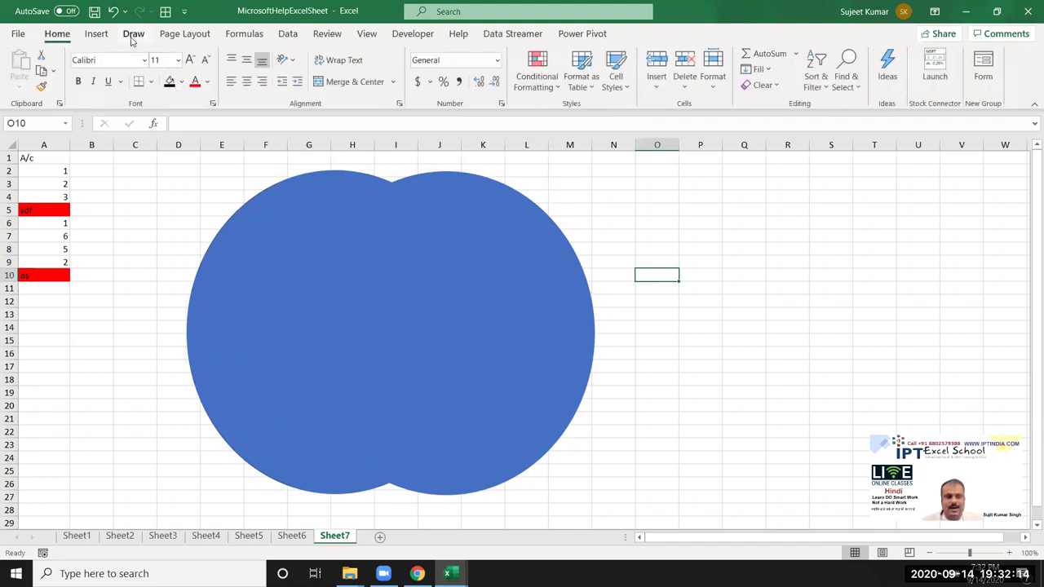
pyautogui.click(101, 36)
# Step: Draw a small oval over the blue shape's upper right, tilted and made rounder
pyautogui.click(175, 77)
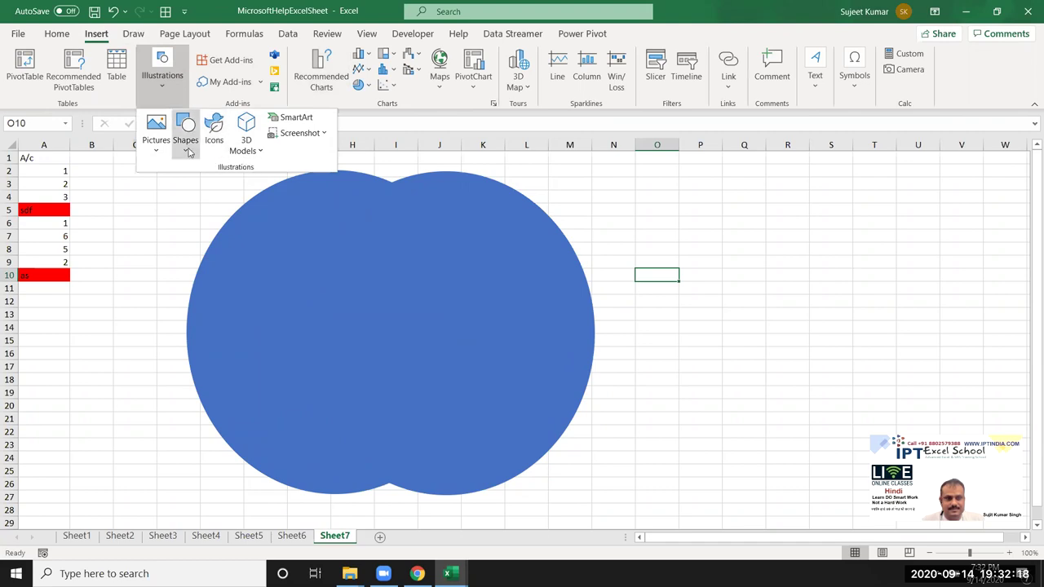
pyautogui.click(187, 149)
pyautogui.click(245, 187)
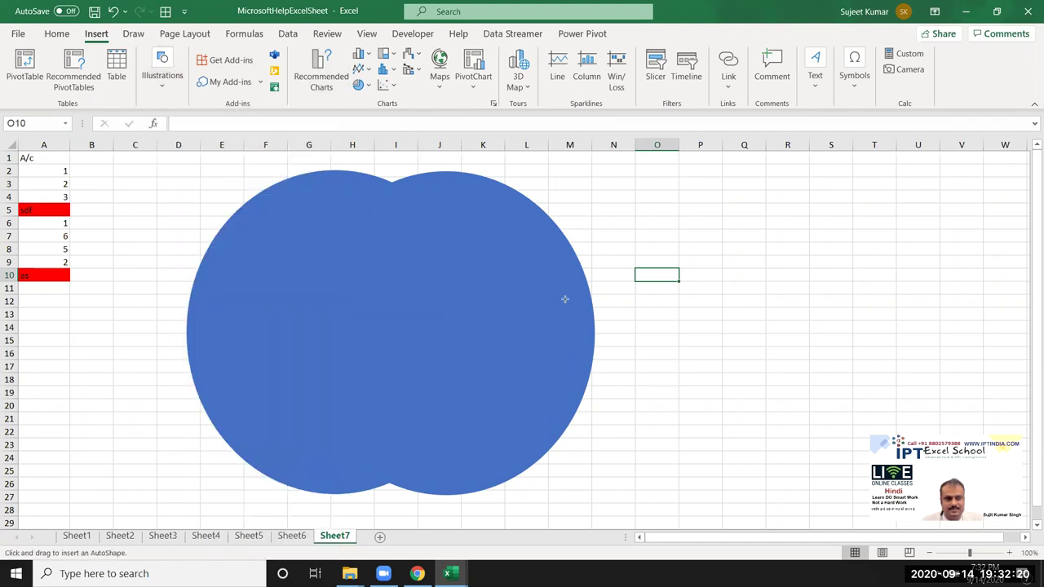
pyautogui.moveTo(533, 183); pyautogui.dragTo(658, 361)
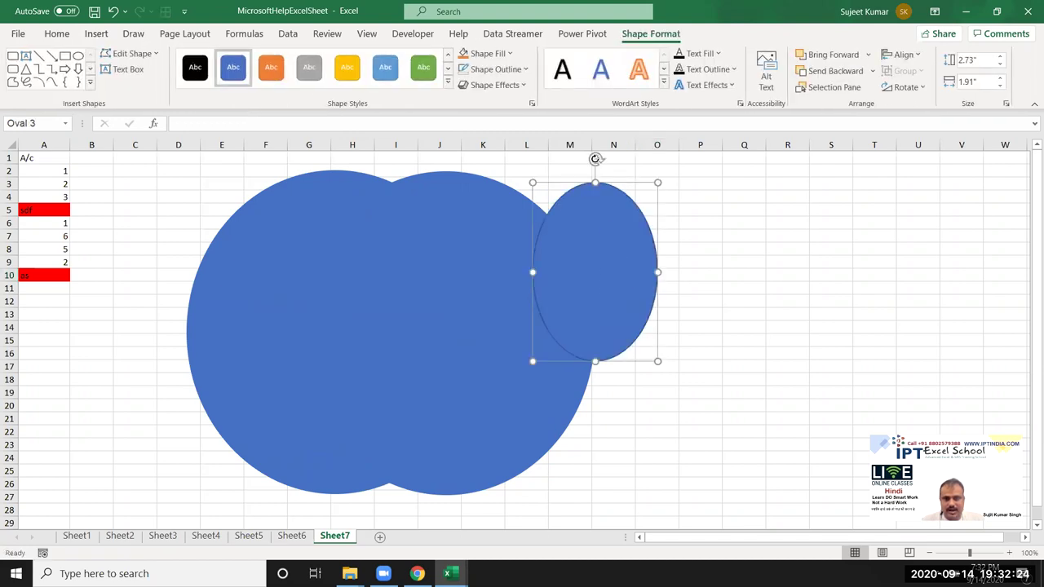
pyautogui.moveTo(596, 159); pyautogui.dragTo(529, 156)
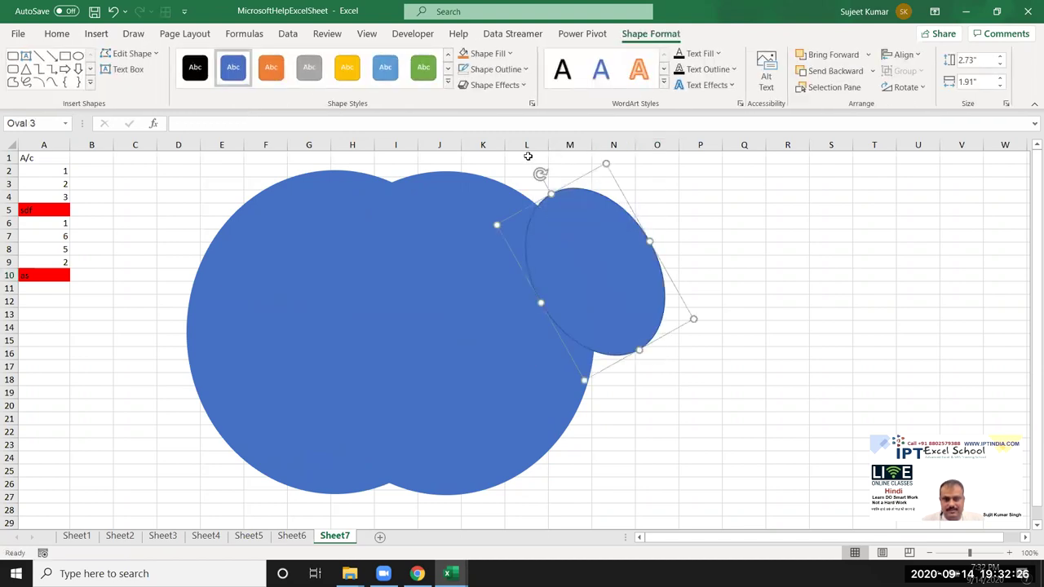
pyautogui.moveTo(638, 349); pyautogui.dragTo(603, 299)
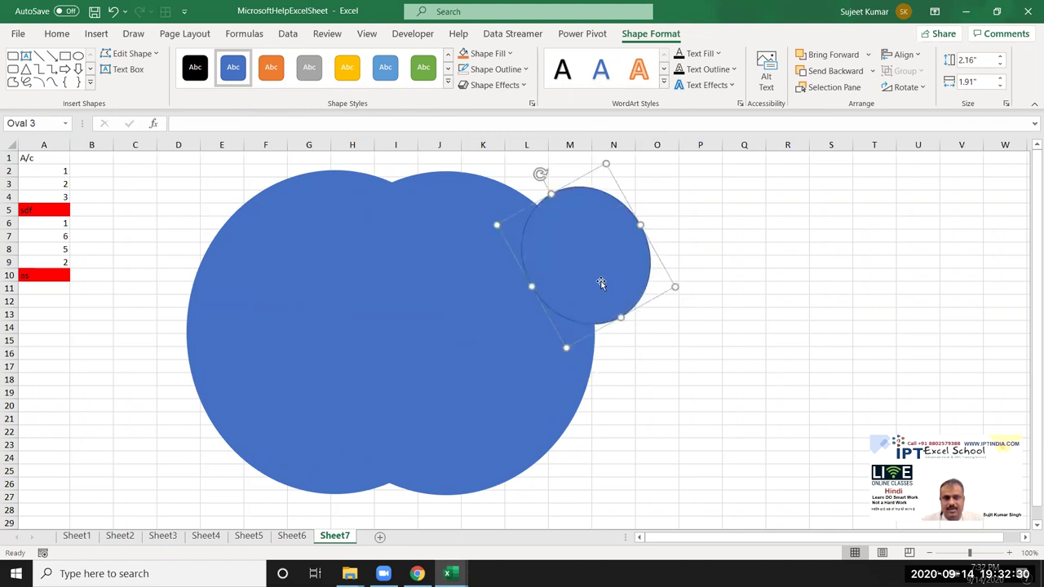
# Step: Give the new oval a white fill and no outline
pyautogui.click(509, 54)
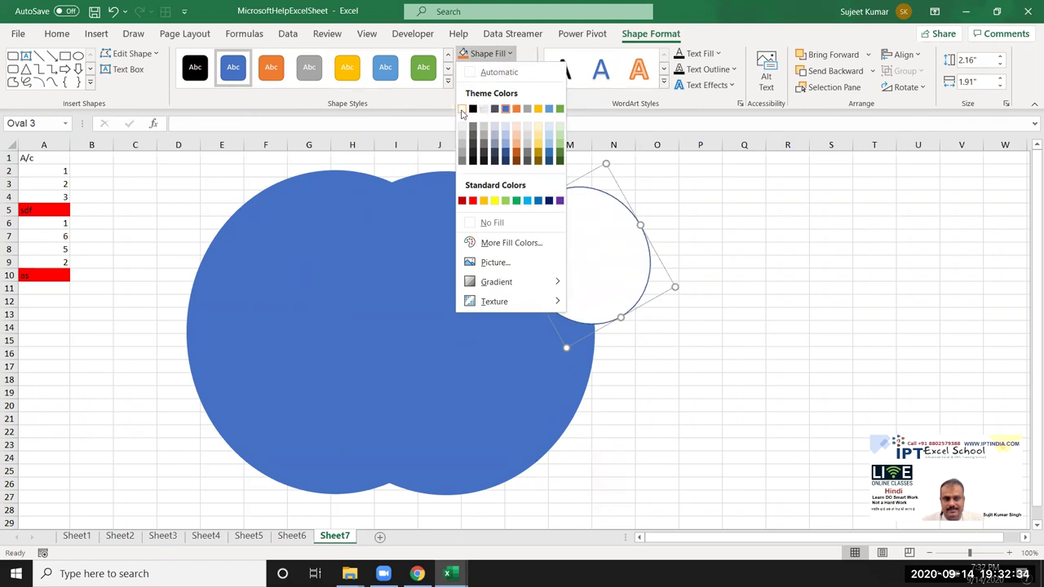
pyautogui.click(462, 110)
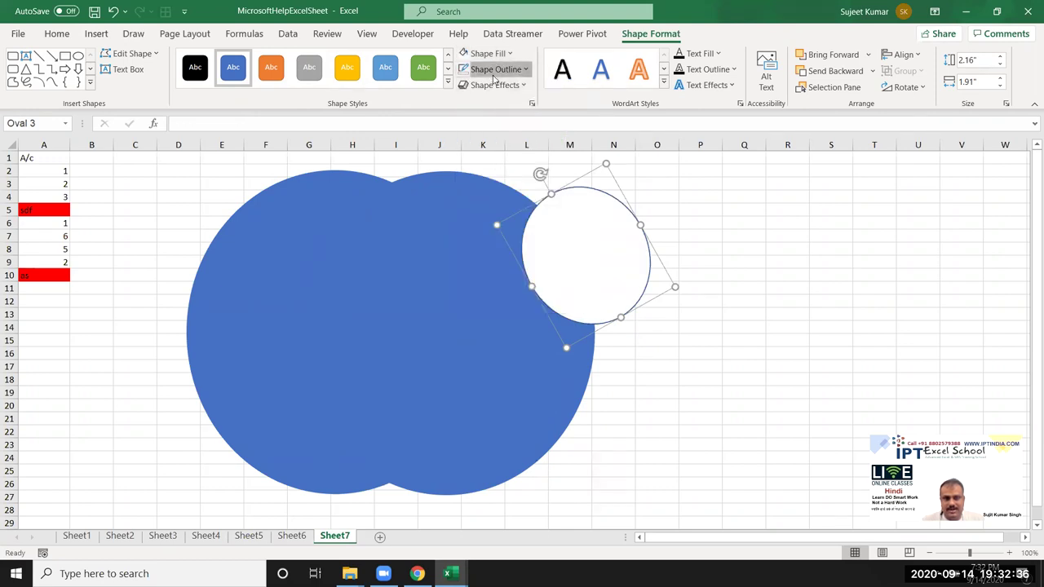
pyautogui.click(493, 77)
pyautogui.click(481, 238)
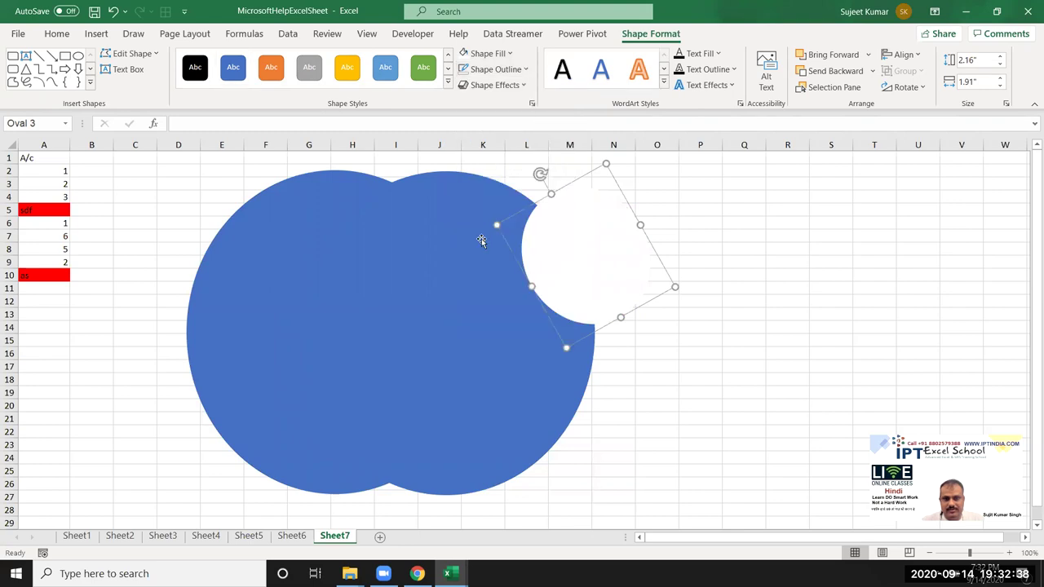
pyautogui.click(728, 344)
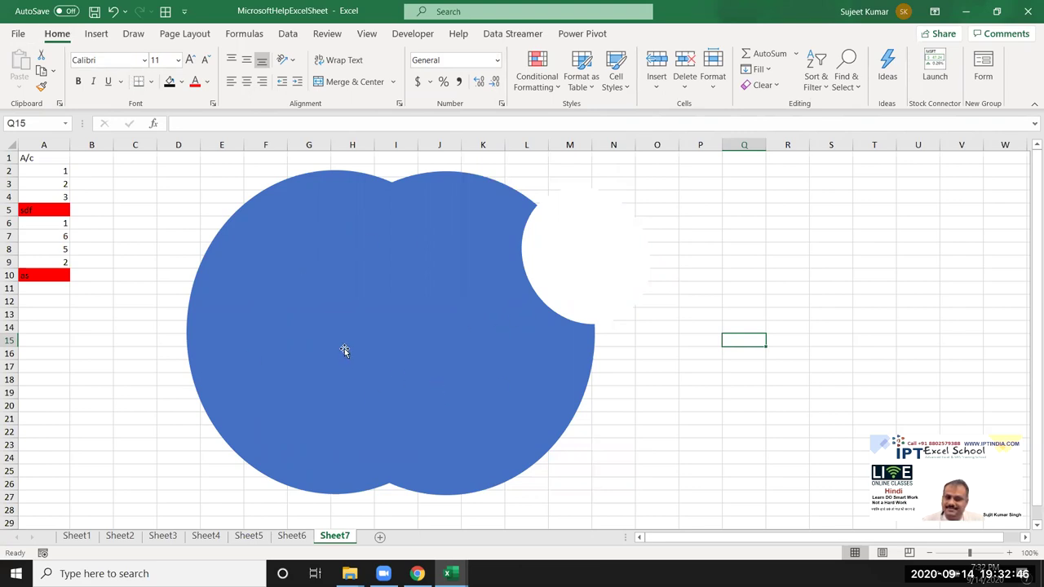
# Step: Return to Chrome's Google logo image results and scroll through them
pyautogui.hotkey('alt', 'Tab')
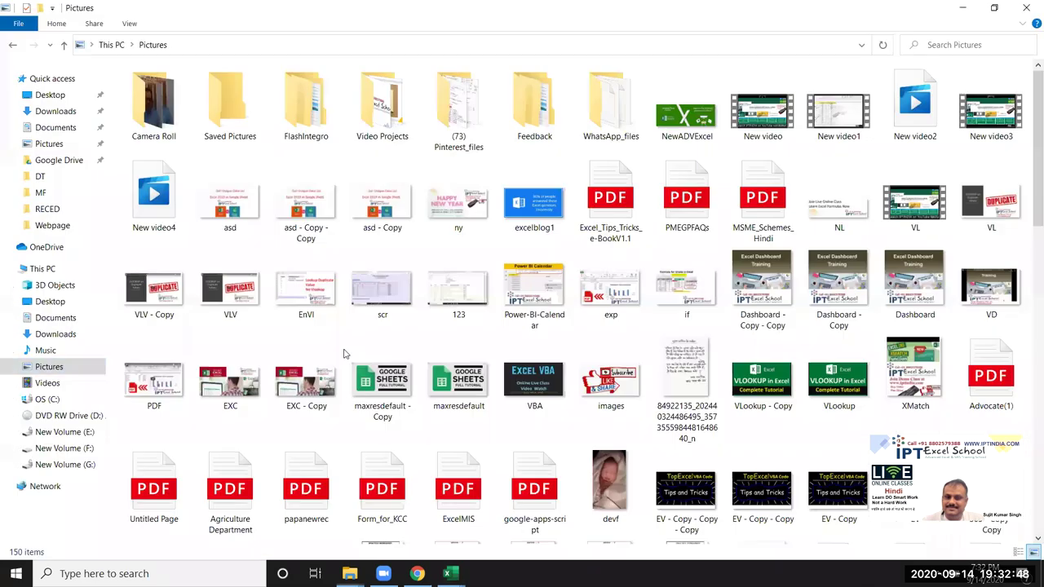
pyautogui.hotkey('alt', 'Tab')
pyautogui.hotkey('alt', 'Tab')
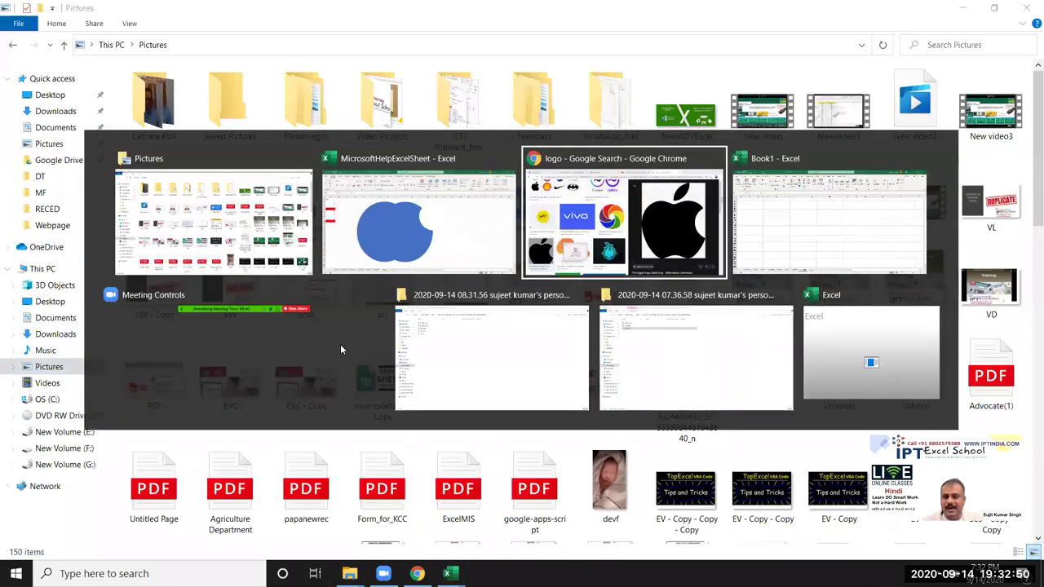
pyautogui.scroll(-3, 341, 349)
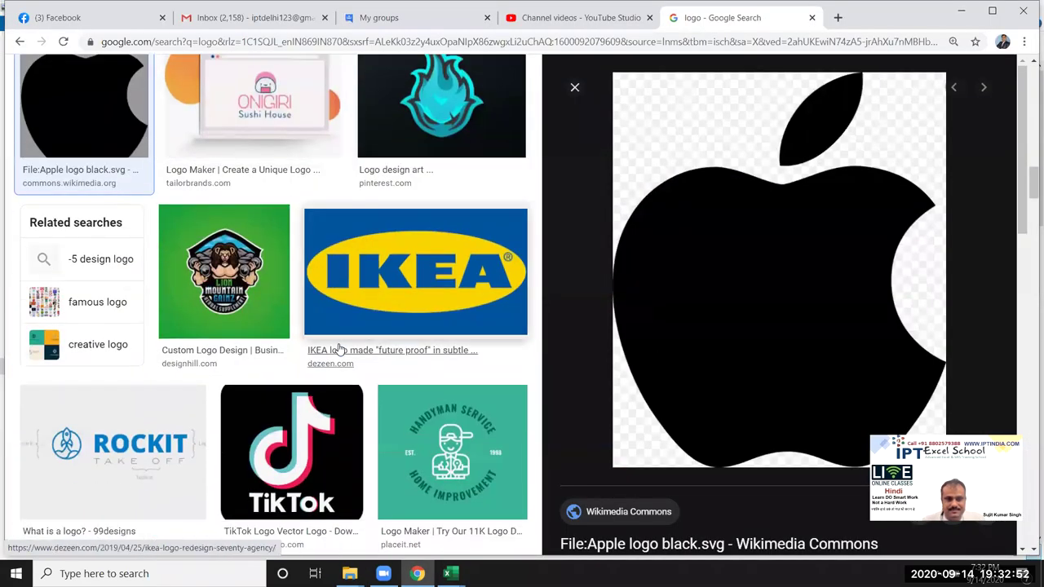
pyautogui.scroll(1, 340, 347)
pyautogui.scroll(3, 340, 348)
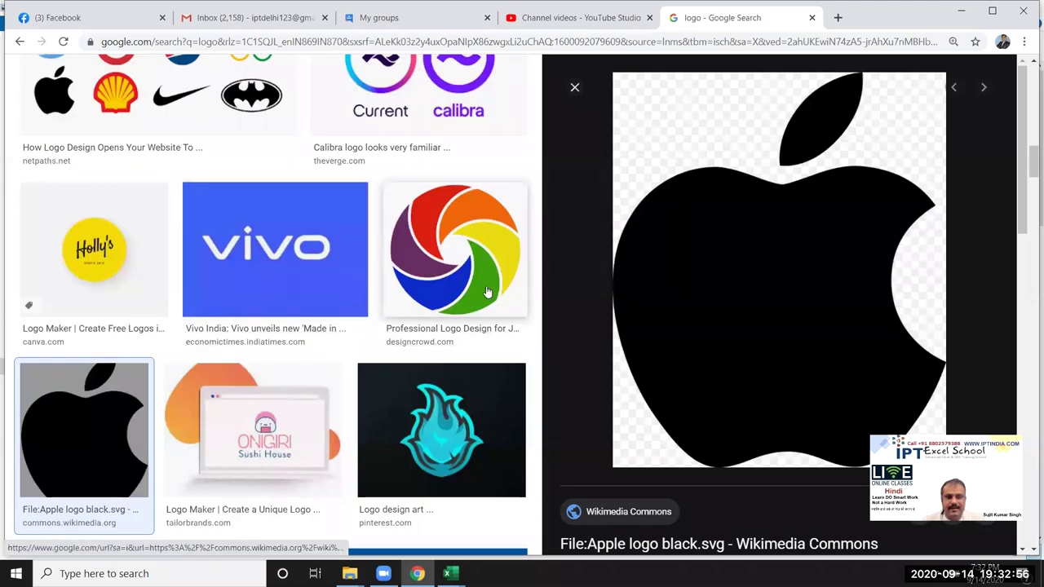
pyautogui.scroll(3, 245, 347)
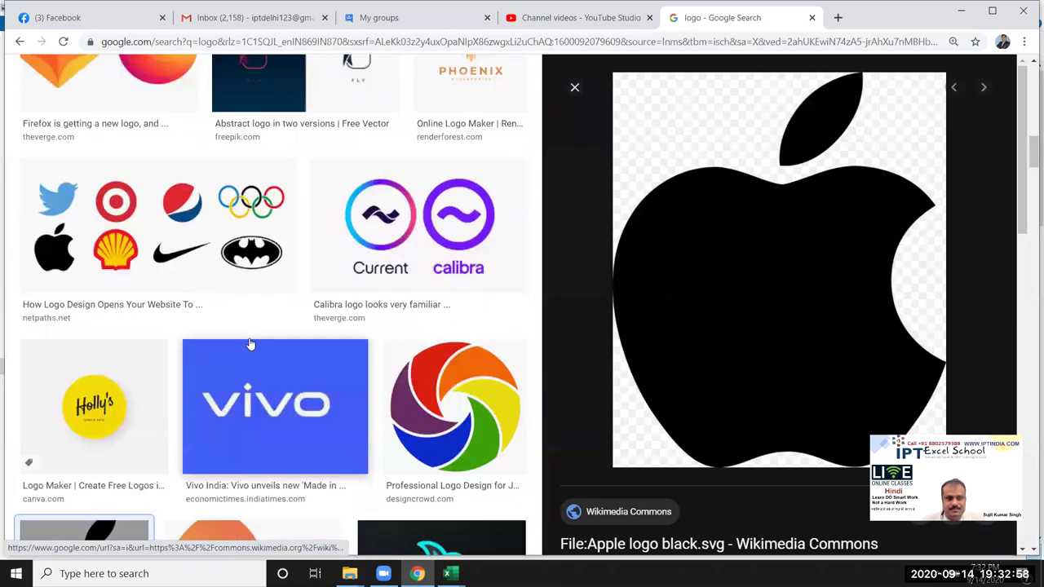
# Step: Scroll back up to the Apple logo preview, then minimise Chrome to reveal the desktop
pyautogui.scroll(2, 233, 352)
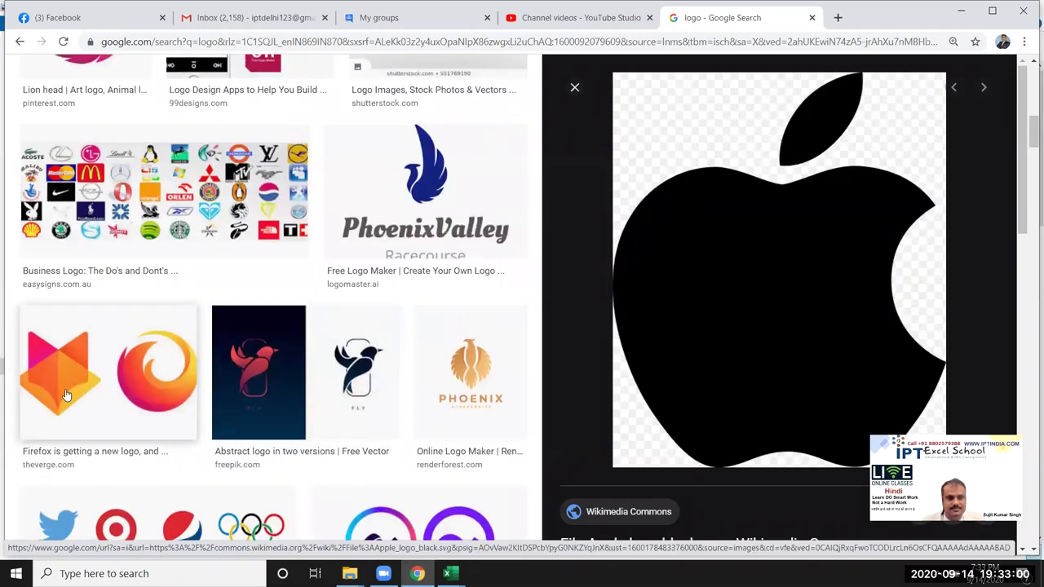
pyautogui.scroll(2, 70, 408)
pyautogui.scroll(3, 342, 378)
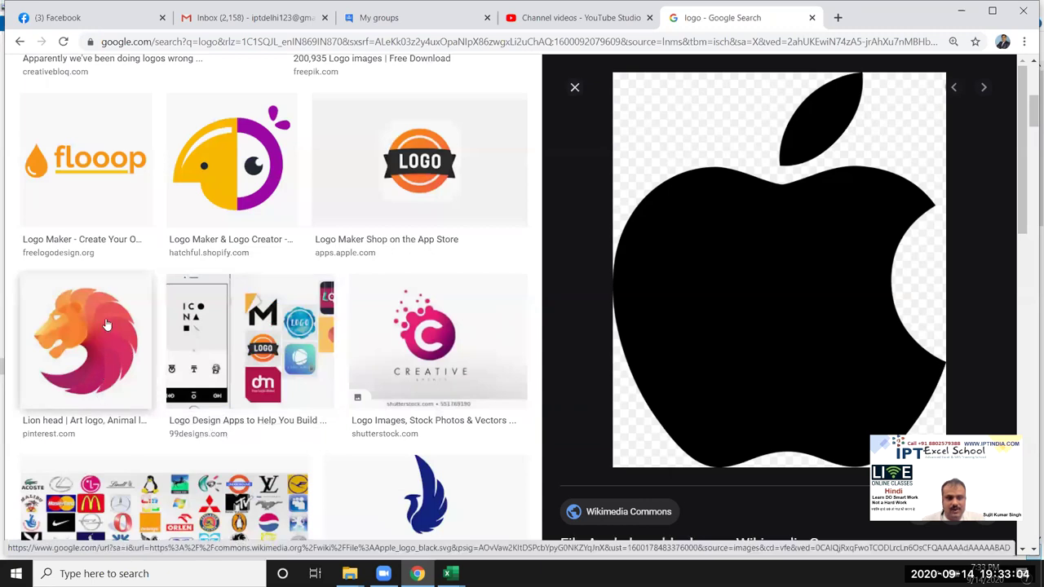
pyautogui.scroll(4, 539, 433)
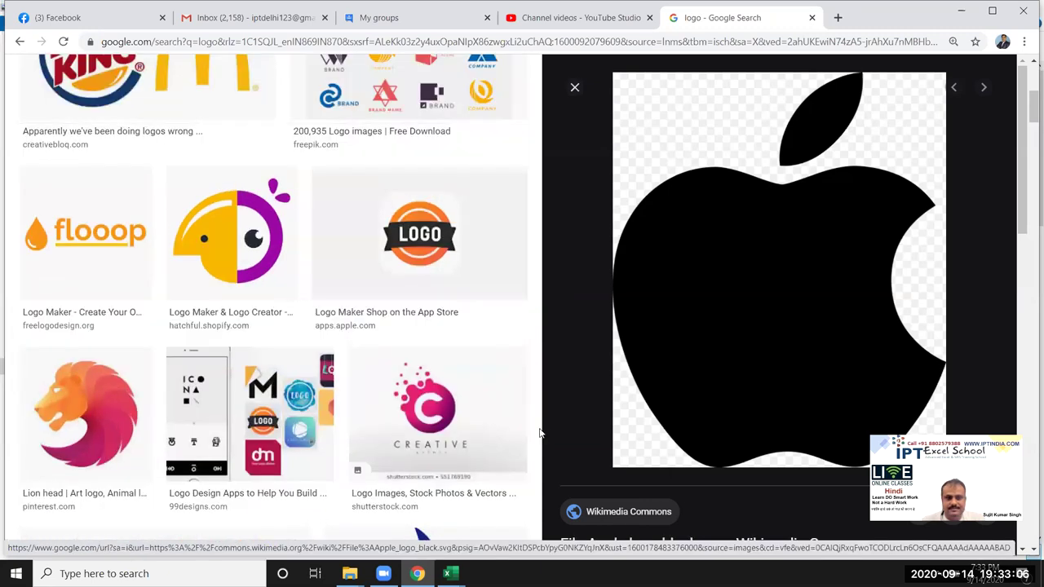
pyautogui.scroll(2, 539, 434)
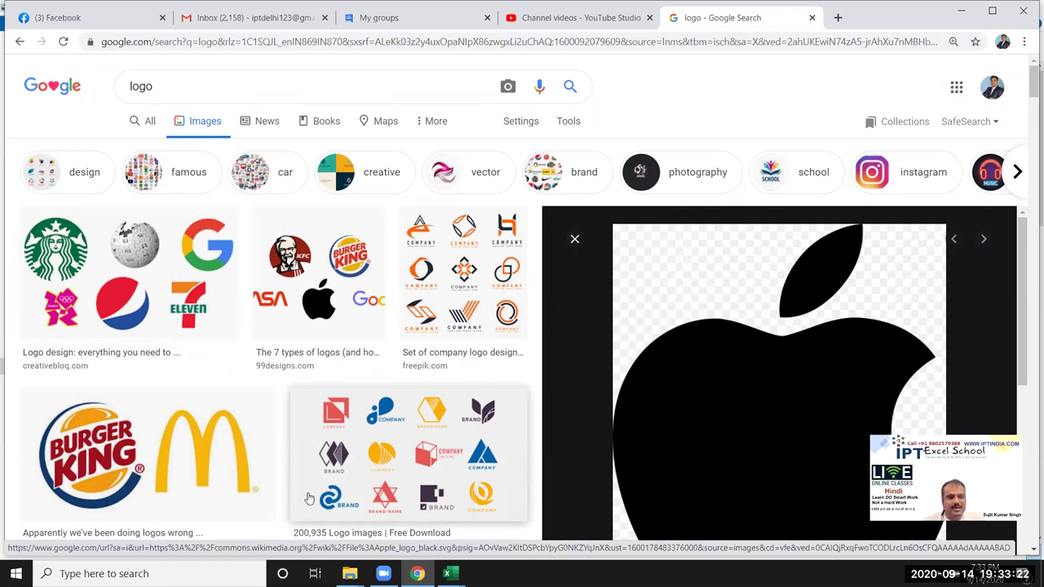
pyautogui.press('super+d')
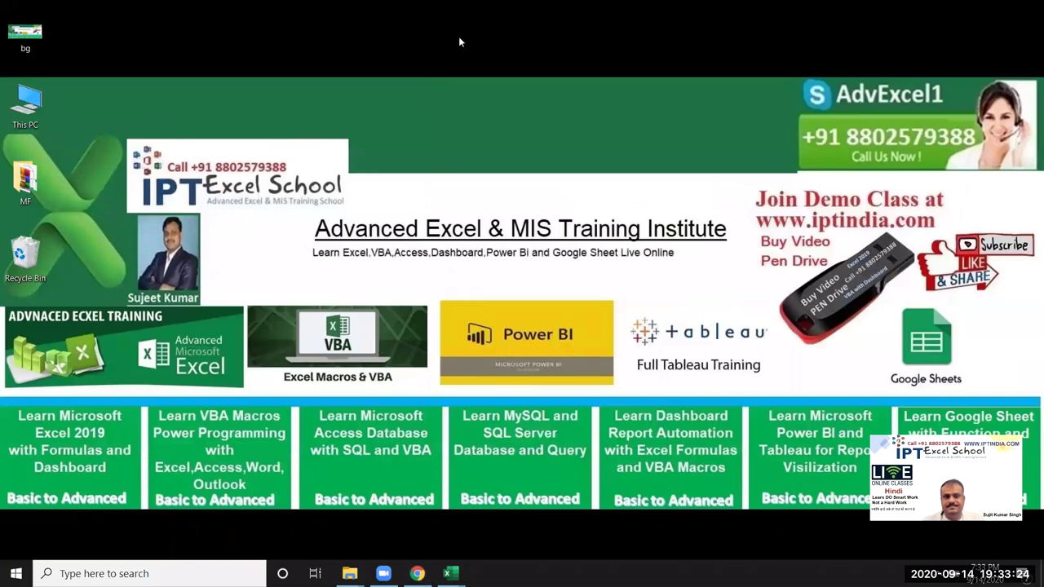